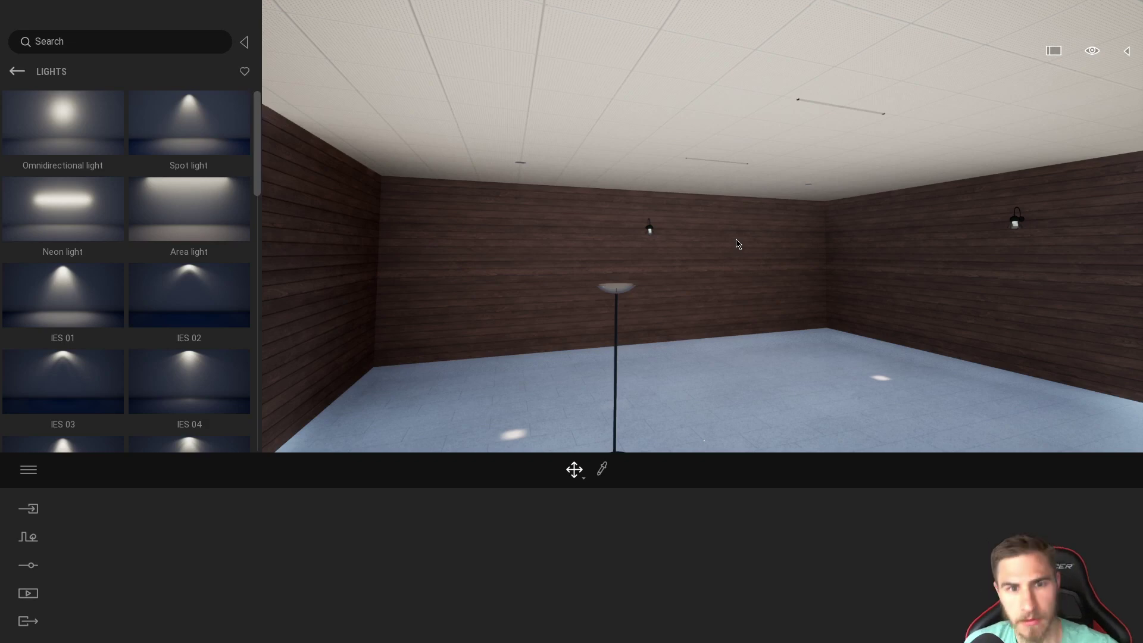
# Try placing a Spot light from the Lights library at the far ceiling downlight
pyautogui.moveTo(221, 122); pyautogui.dragTo(530, 162)
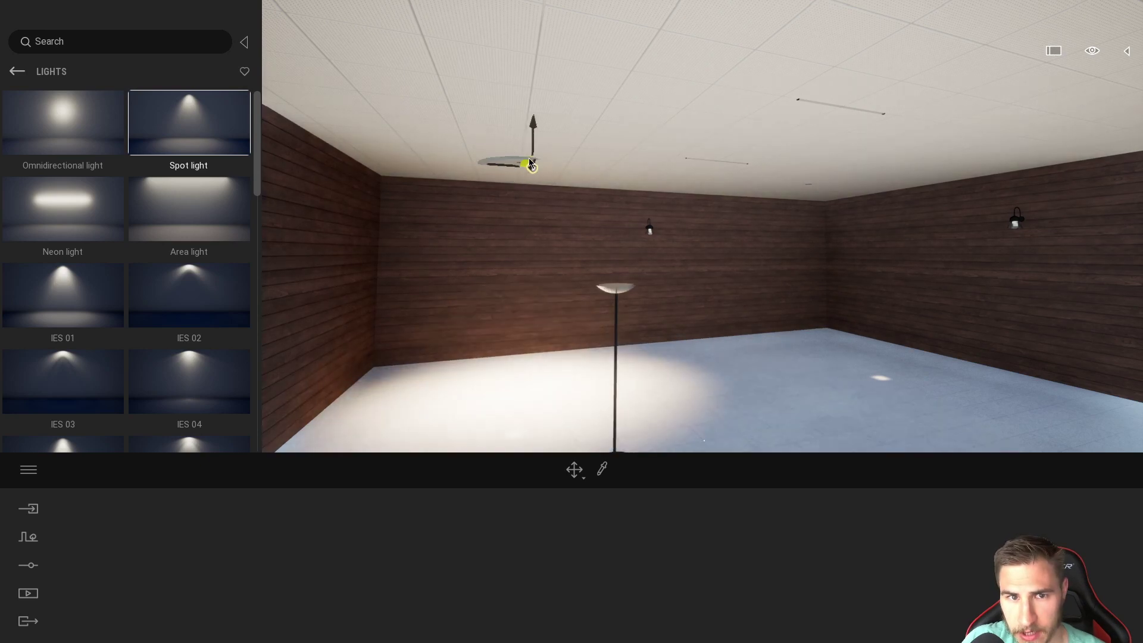
pyautogui.press('Escape')
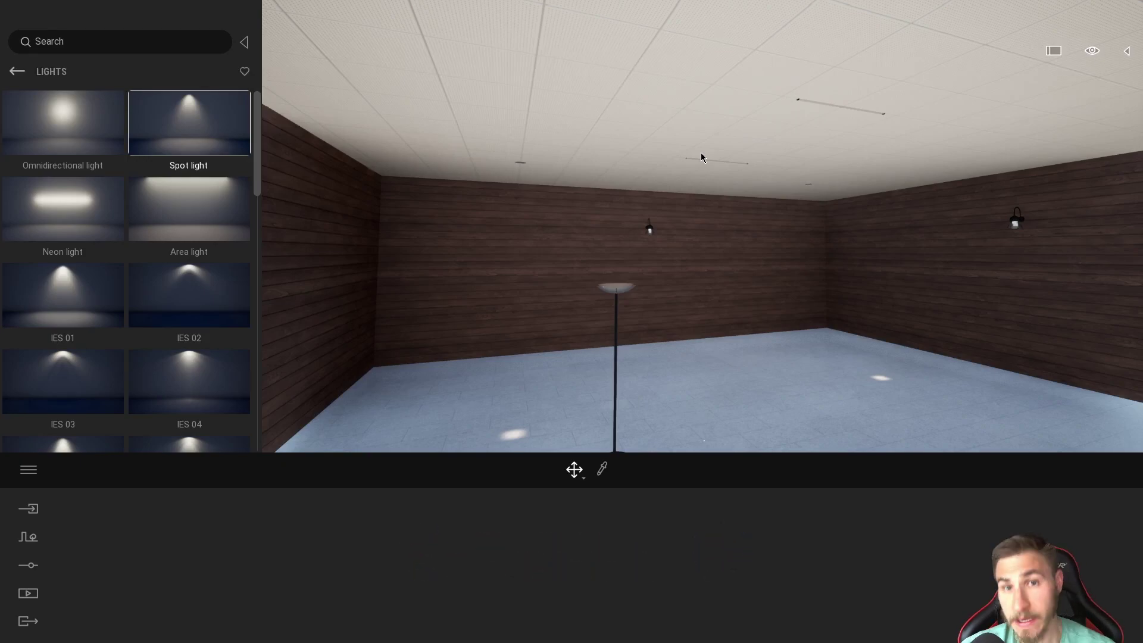
# Select the nearest ceiling downlight and show it in the scene hierarchy
pyautogui.moveTo(703, 226); pyautogui.dragTo(697, 171, button='right')
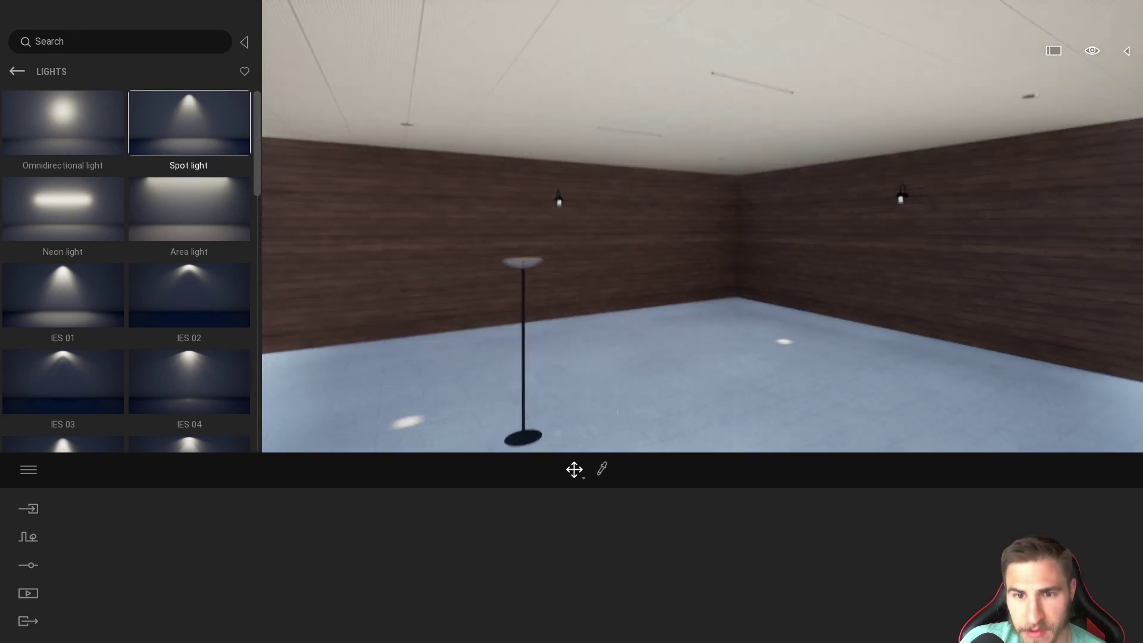
pyautogui.moveTo(712, 291); pyautogui.dragTo(576, 245, button='right')
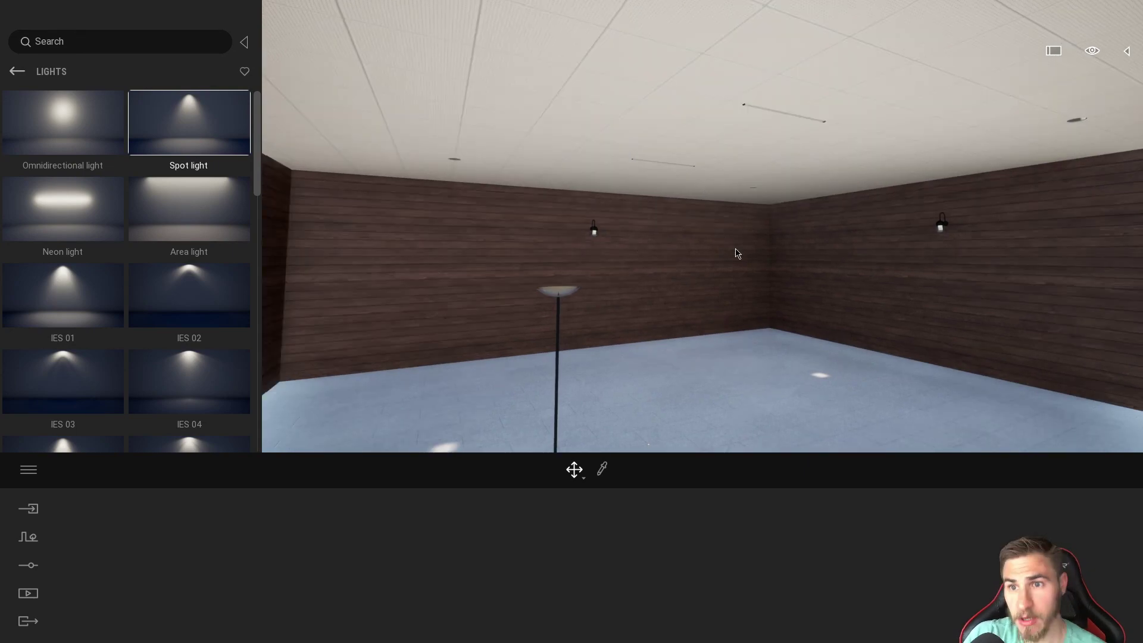
pyautogui.moveTo(681, 287); pyautogui.dragTo(715, 350, button='right')
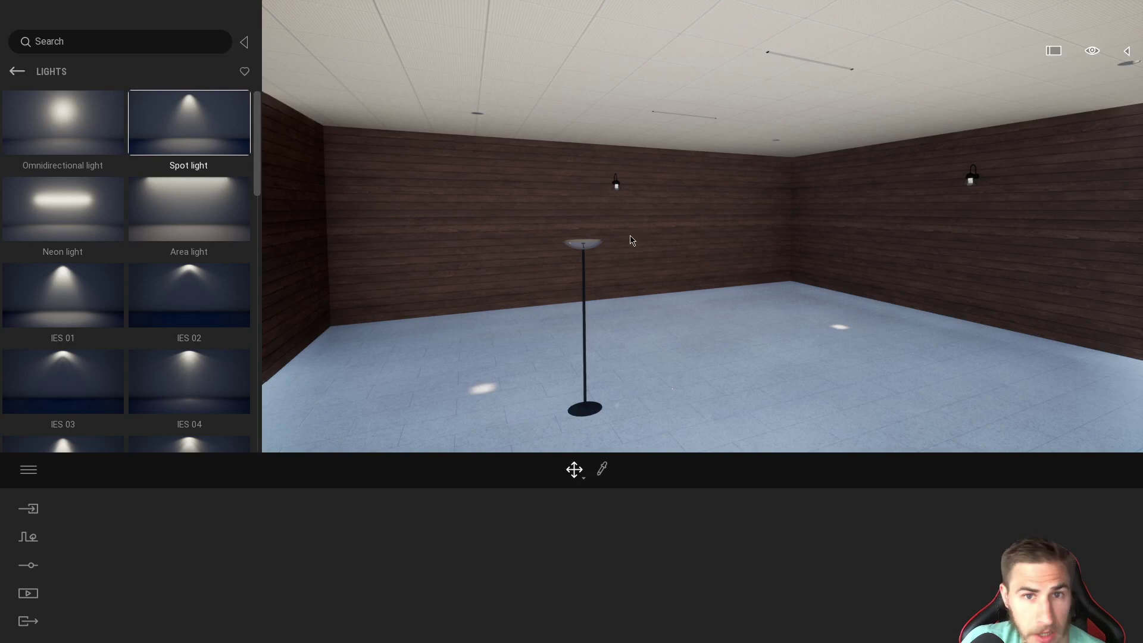
pyautogui.moveTo(633, 240); pyautogui.dragTo(604, 188, button='right')
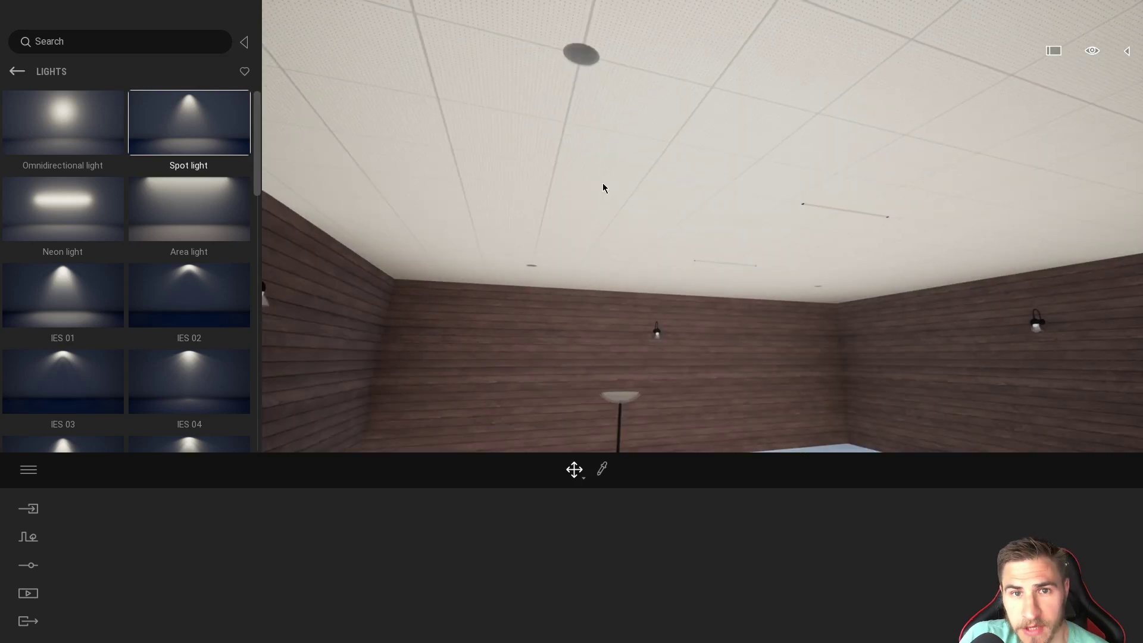
pyautogui.click(576, 63)
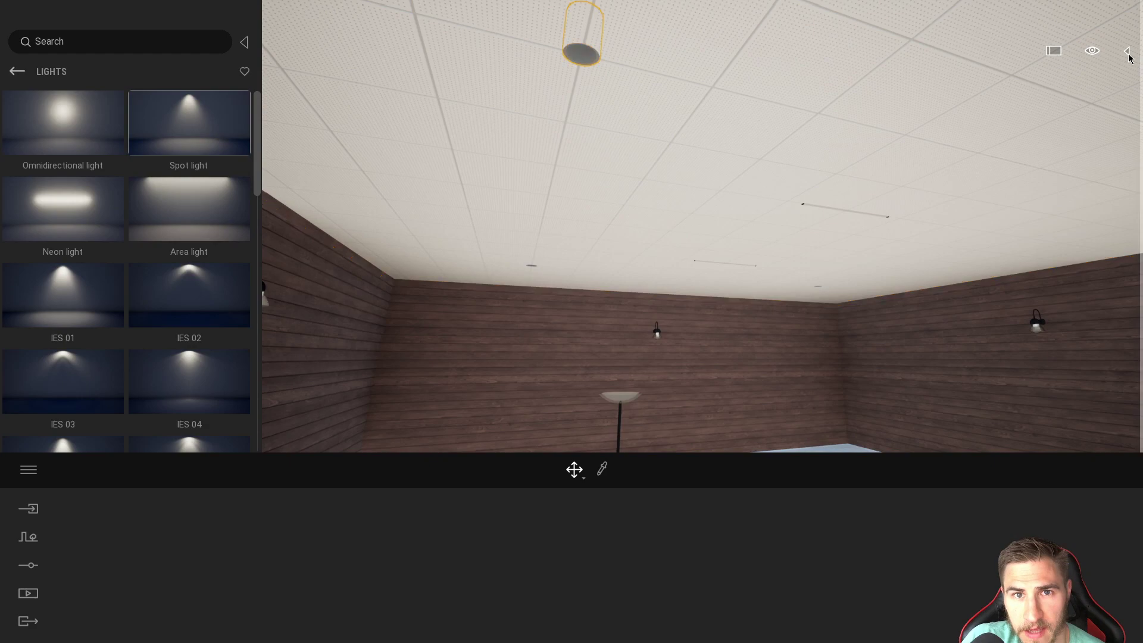
pyautogui.click(1128, 52)
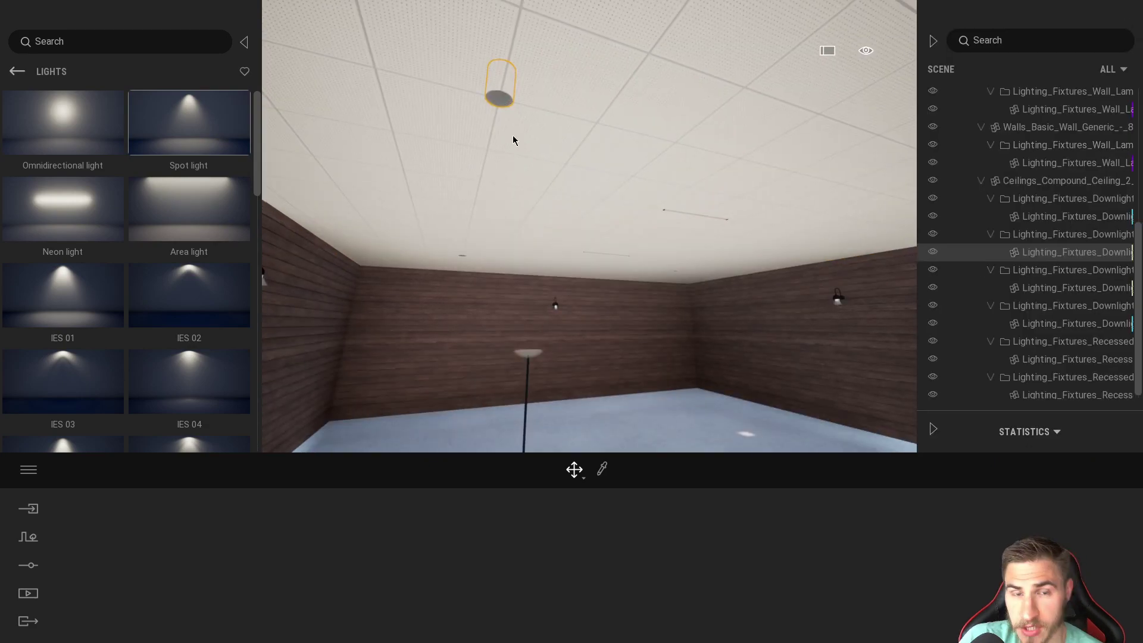
# Check the options available for the imported Revit link
pyautogui.click(30, 507)
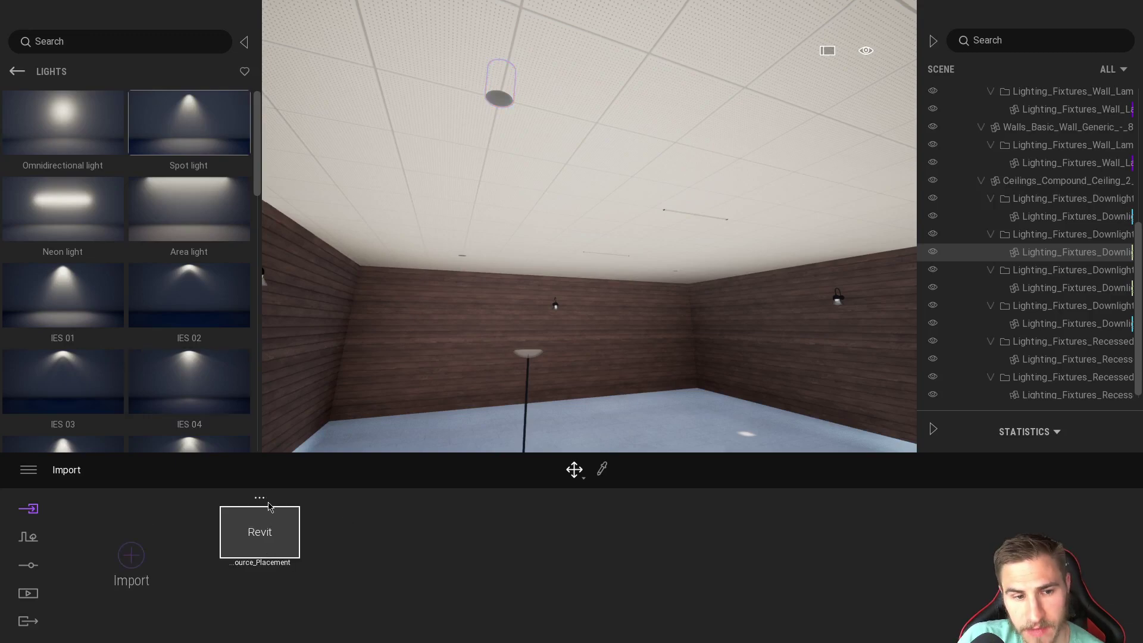
pyautogui.click(261, 498)
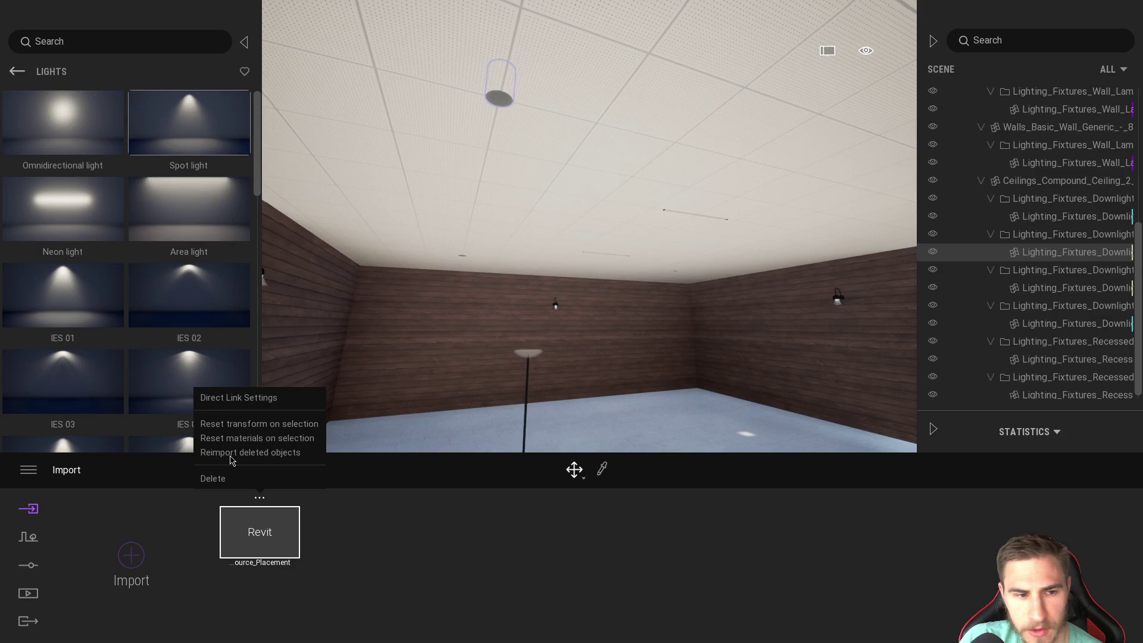
pyautogui.click(468, 606)
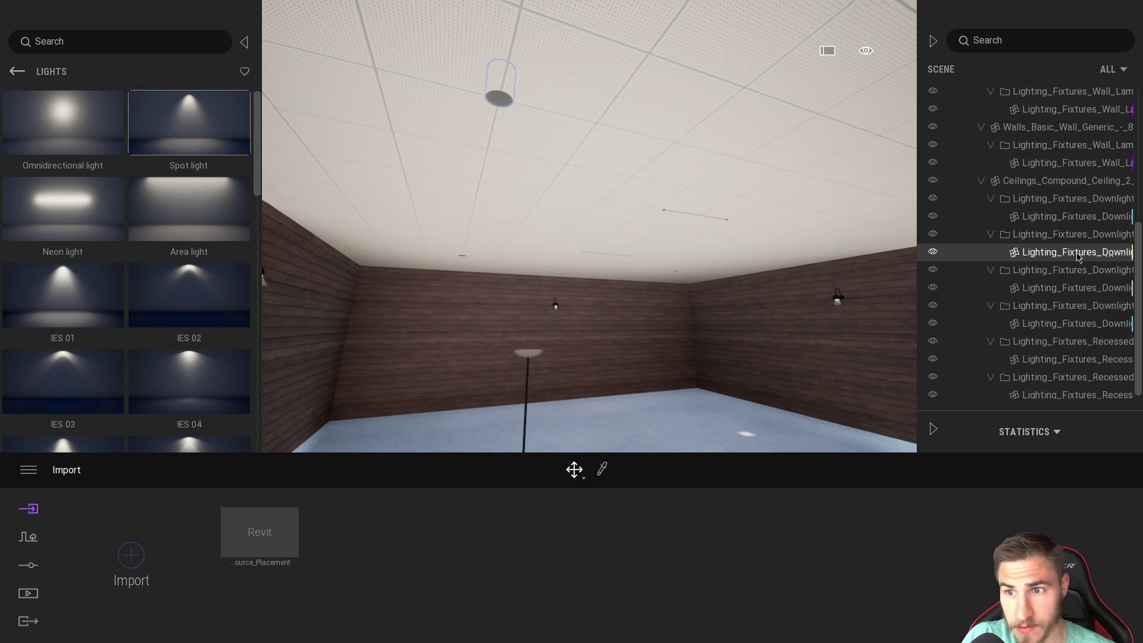
# Replace the selected downlight fixture with a Spot light from the Lights library
pyautogui.rightClick(1046, 250)
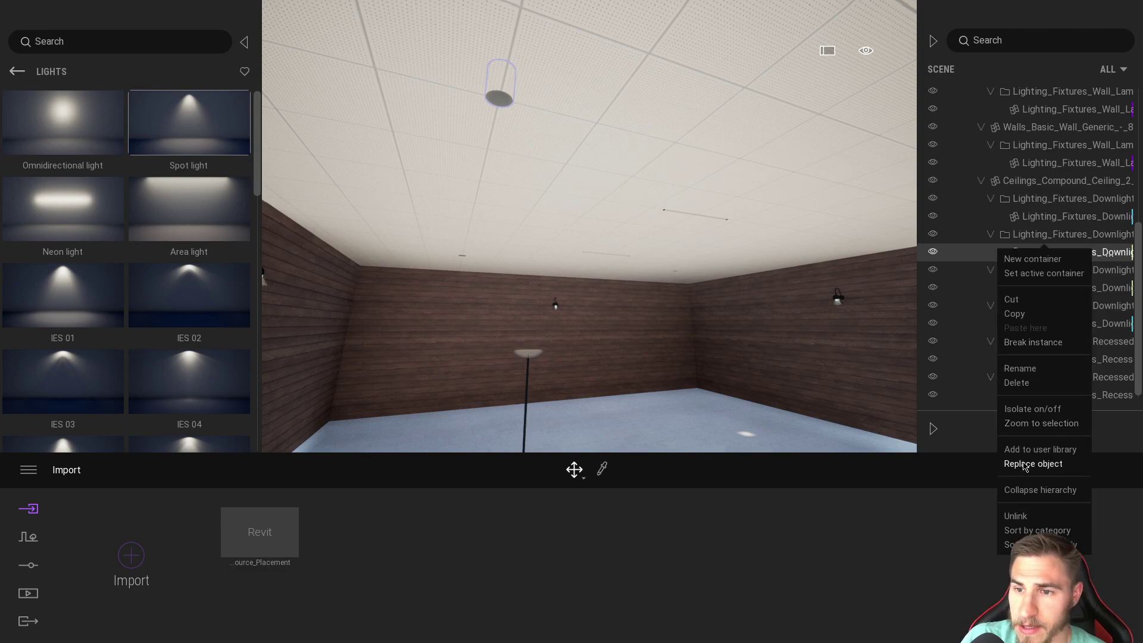
pyautogui.click(1026, 465)
pyautogui.moveTo(219, 465); pyautogui.dragTo(326, 573)
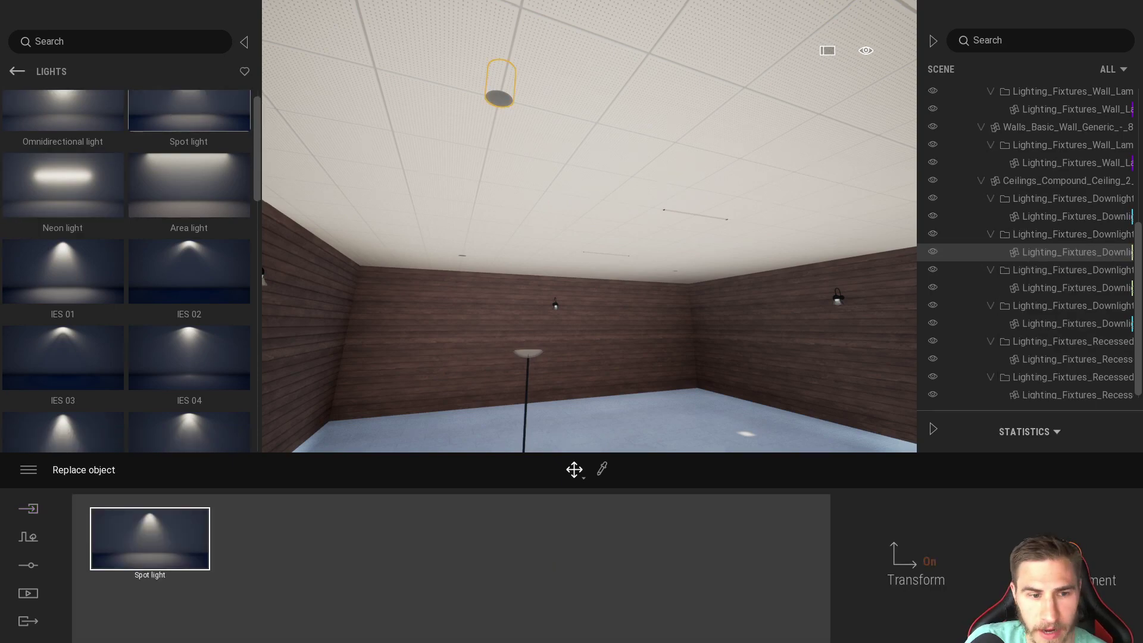
pyautogui.click(1066, 566)
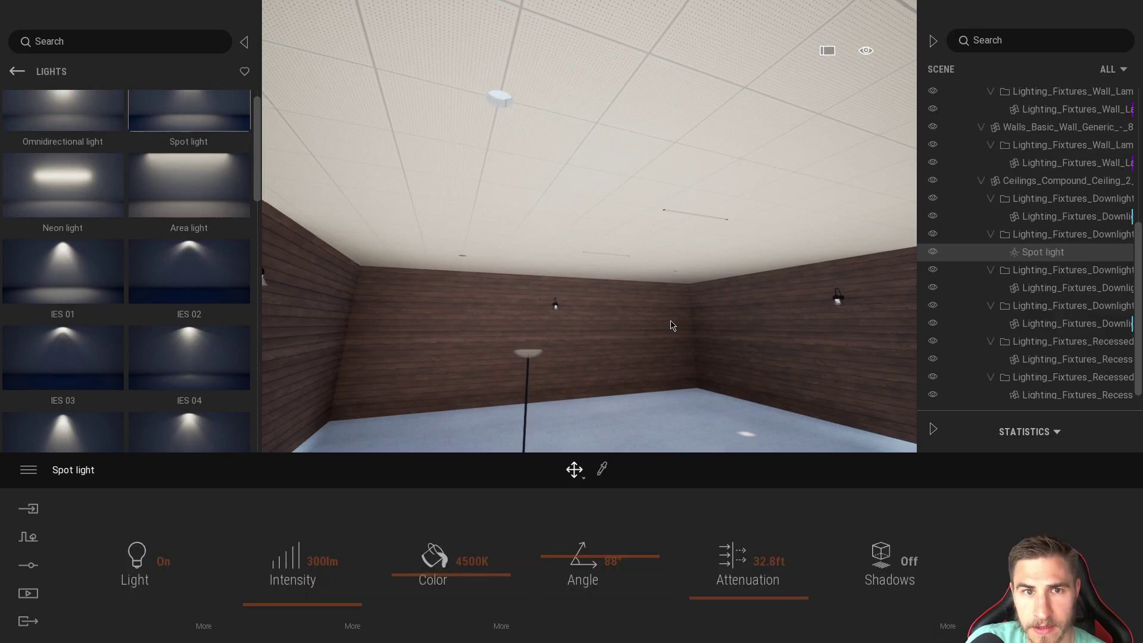
# Compare the spot light's position with the original downlight's by undoing and redoing the replacement
pyautogui.moveTo(660, 335); pyautogui.dragTo(584, 340, button='right')
pyautogui.moveTo(667, 357); pyautogui.dragTo(645, 325, button='right')
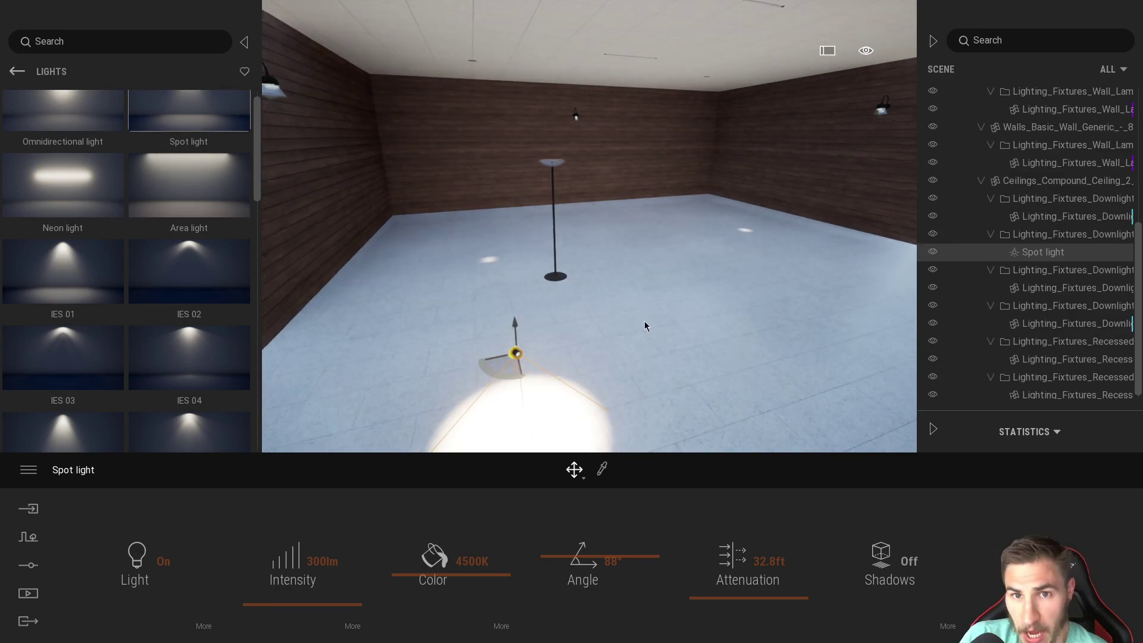
pyautogui.moveTo(749, 194); pyautogui.dragTo(755, 128, button='right')
pyautogui.moveTo(617, 370); pyautogui.dragTo(542, 398, button='right')
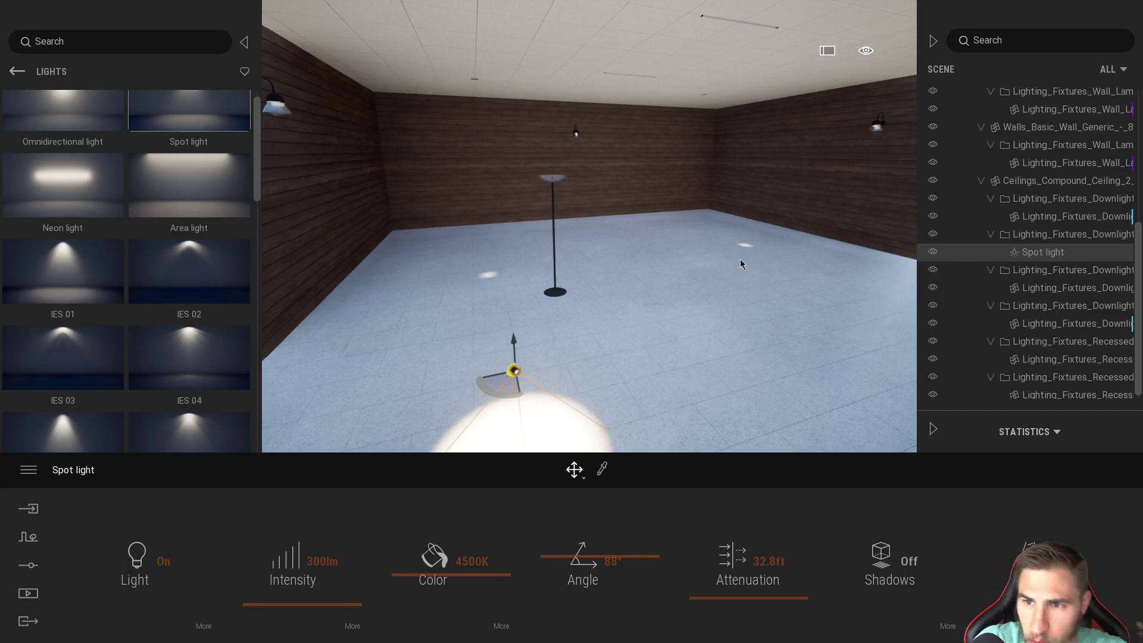
pyautogui.hotkey('ctrl', 'z')
pyautogui.moveTo(748, 259); pyautogui.dragTo(732, 128, button='right')
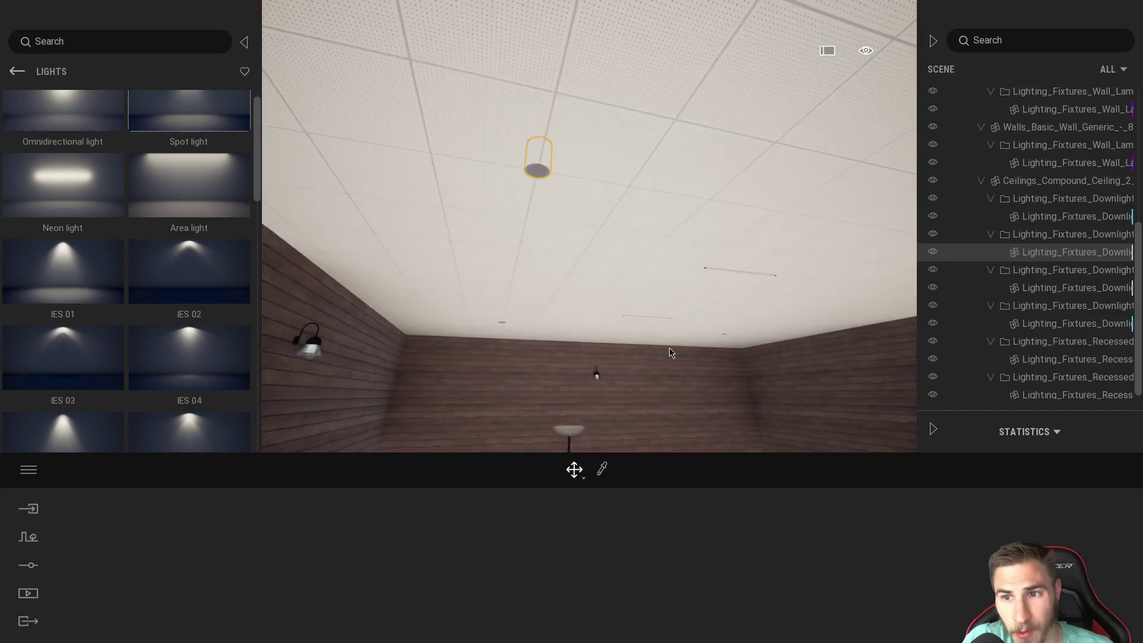
pyautogui.moveTo(671, 352); pyautogui.dragTo(702, 436, button='right')
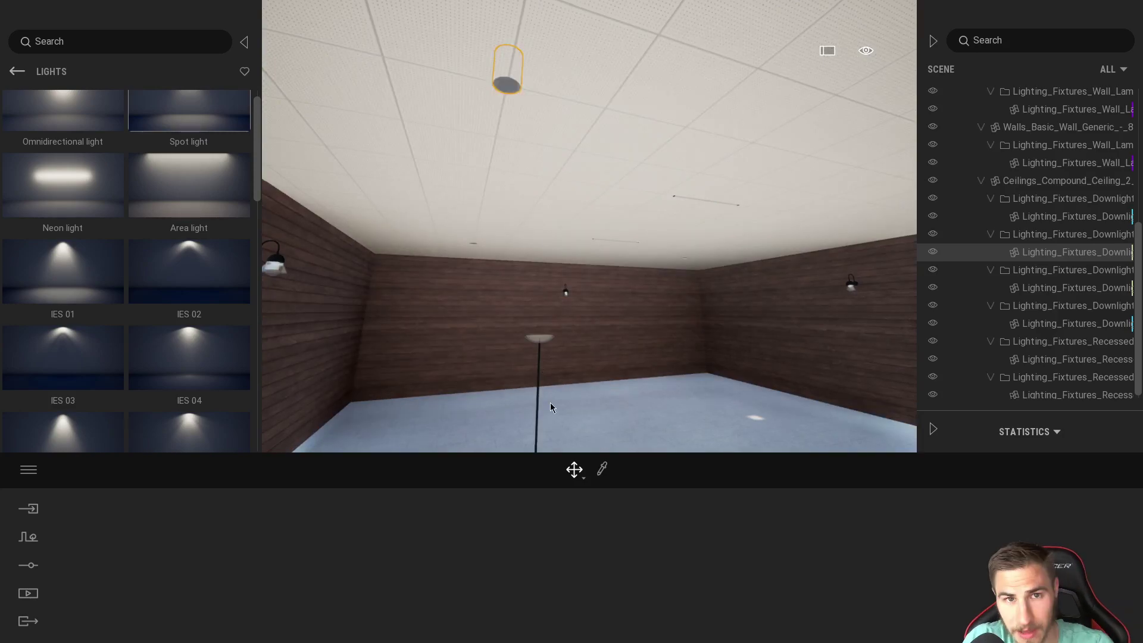
pyautogui.hotkey('ctrl', 'y')
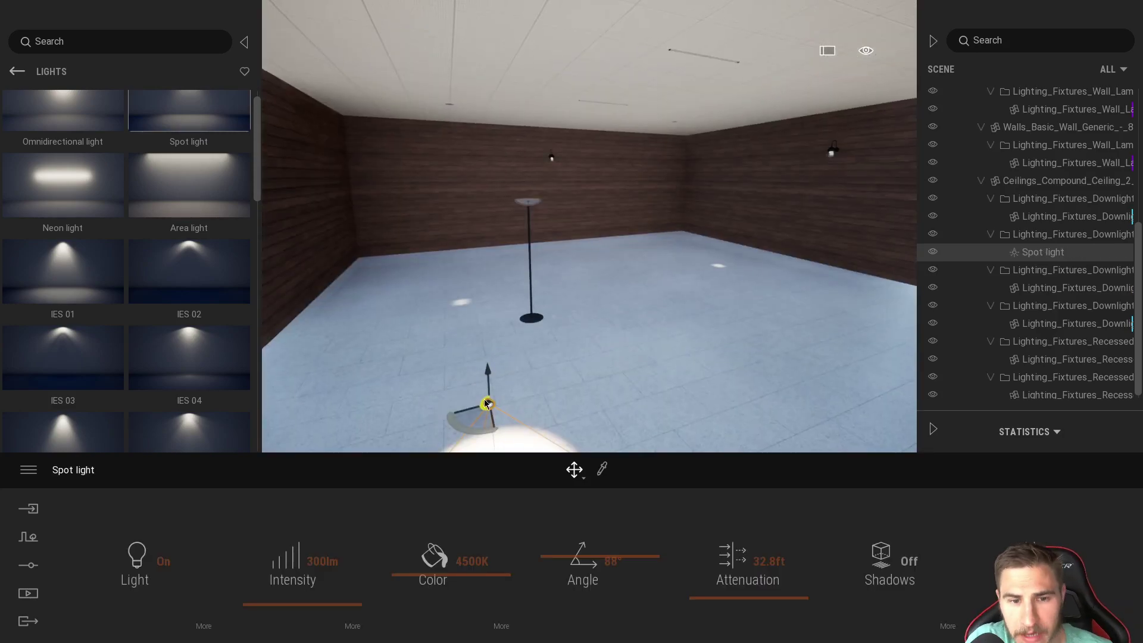
# Reimport the deleted objects of the Revit link to bring back the original downlight
pyautogui.click(28, 509)
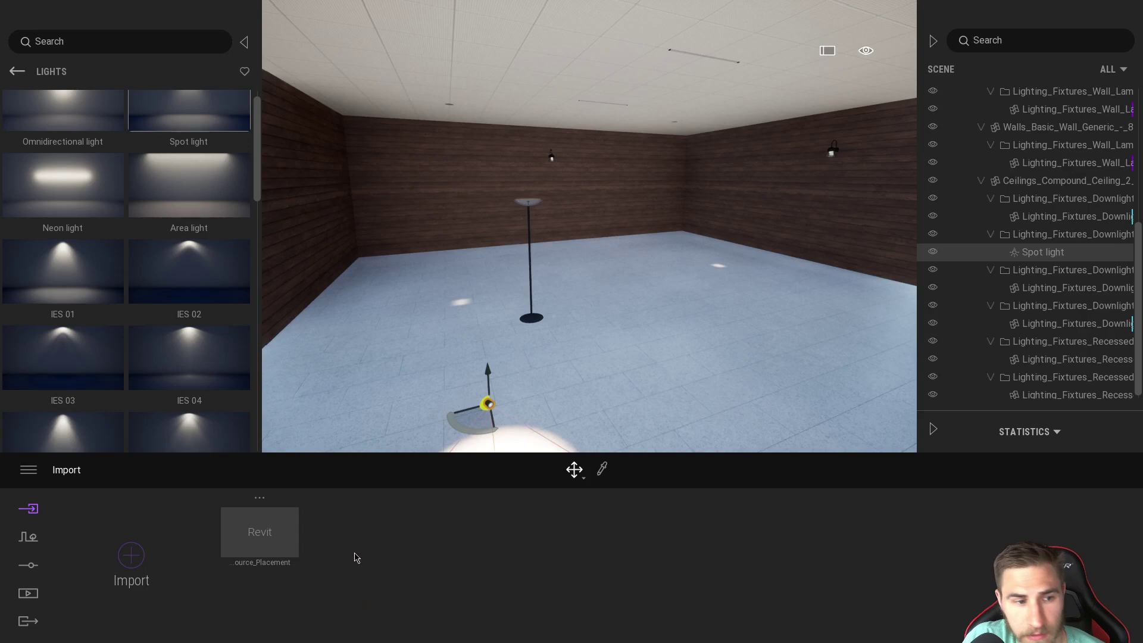
pyautogui.click(259, 498)
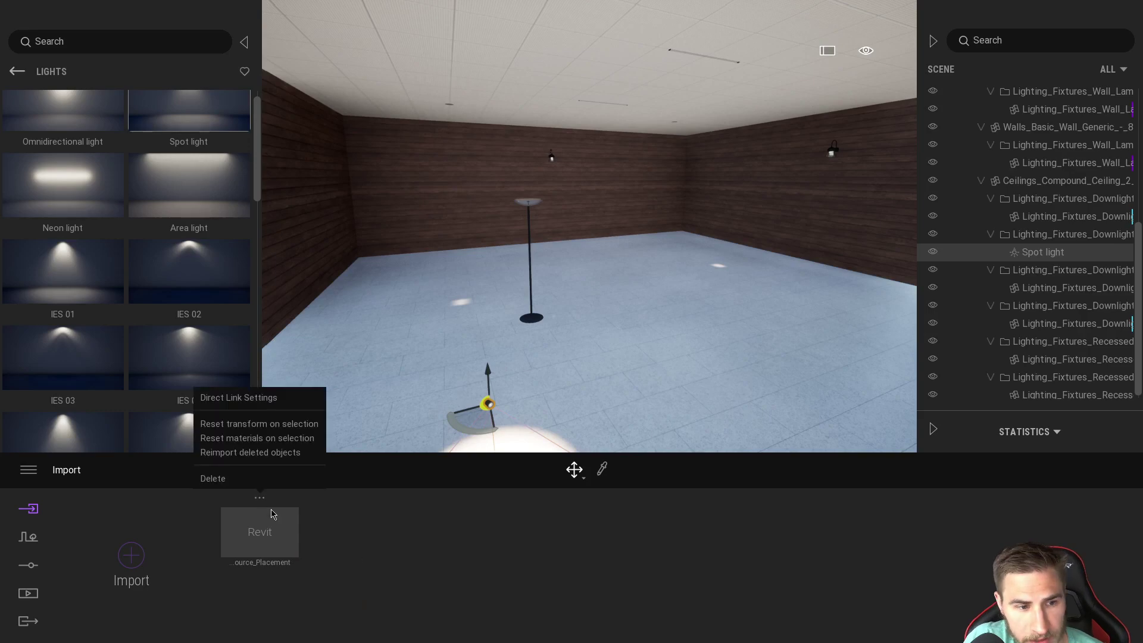
pyautogui.click(250, 453)
pyautogui.moveTo(539, 447); pyautogui.dragTo(523, 318, button='right')
pyautogui.click(592, 344)
pyautogui.press('Escape')
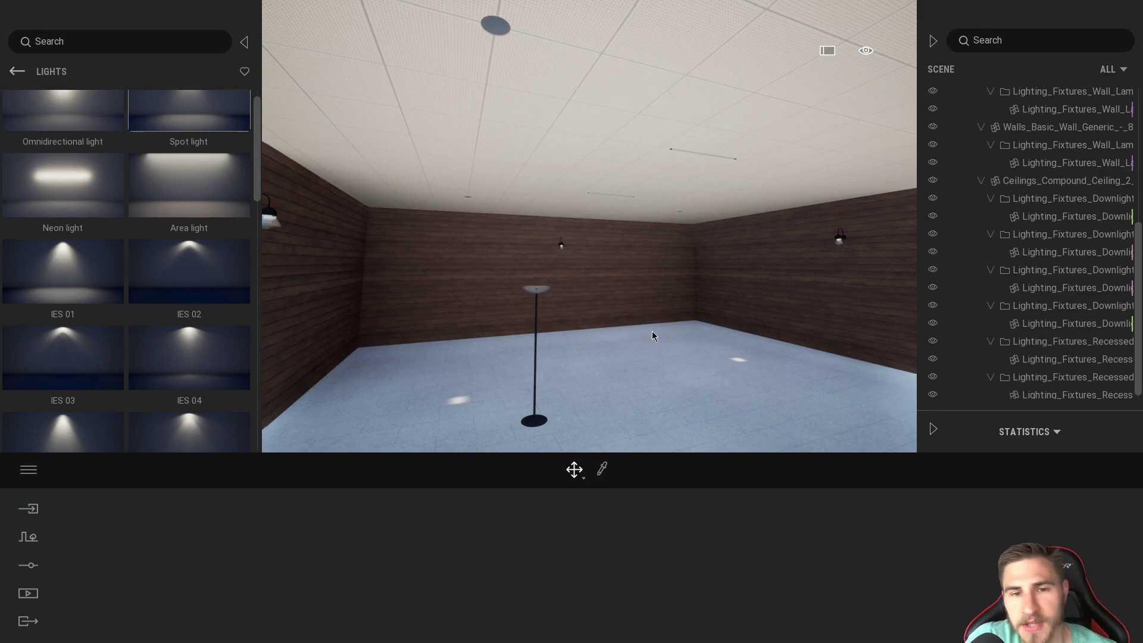
# Hide the scene hierarchy and switch to the Light Source Placement project in Revit
pyautogui.click(933, 41)
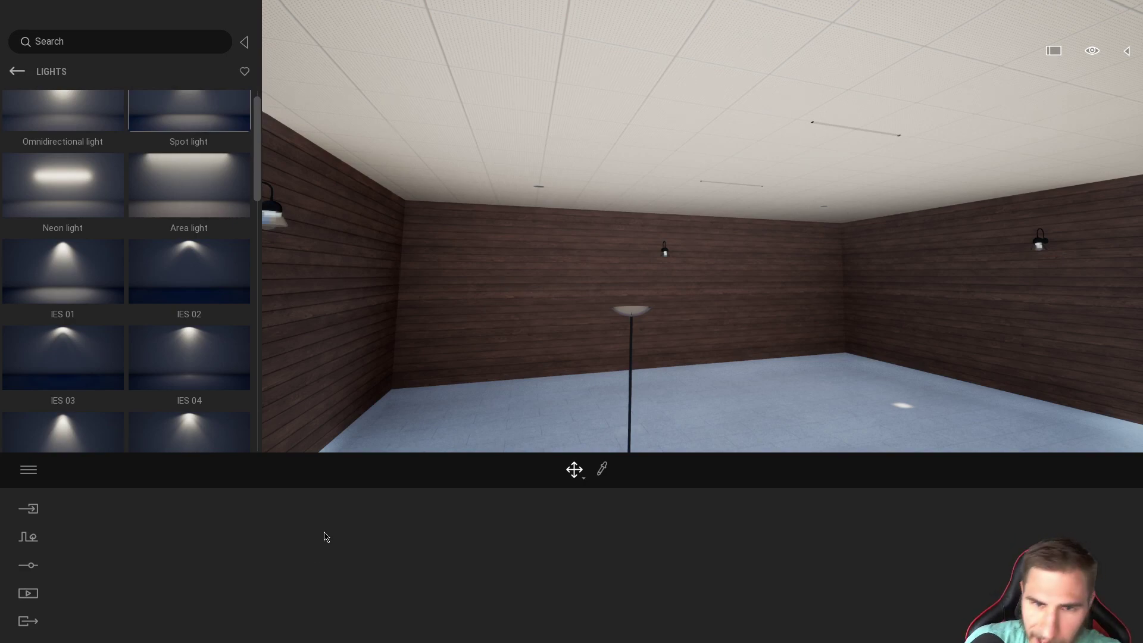
pyautogui.press('super')
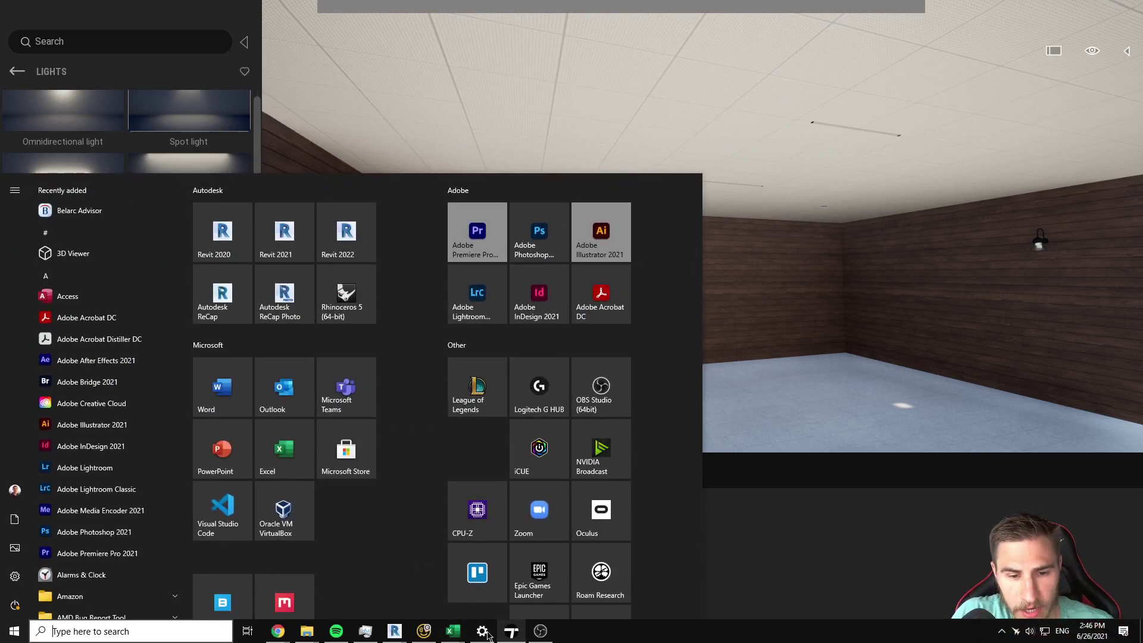
pyautogui.moveTo(405, 637)
pyautogui.click(430, 597)
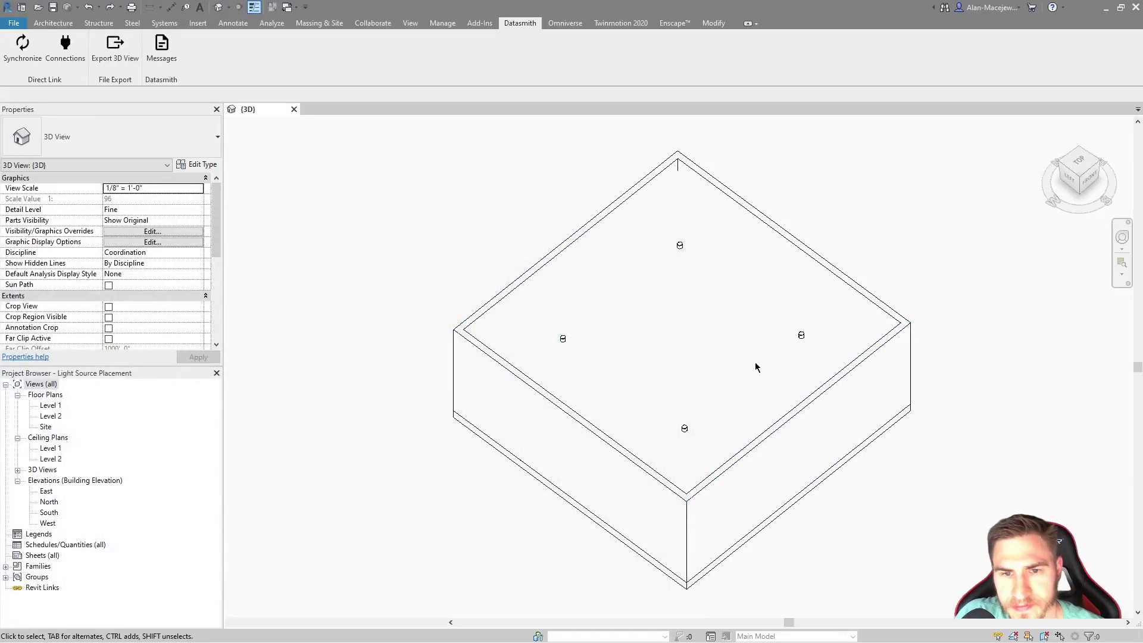
# Open the recessed can downlight nearest the front corner of the room in the family editor
pyautogui.click(685, 417)
pyautogui.press('Escape')
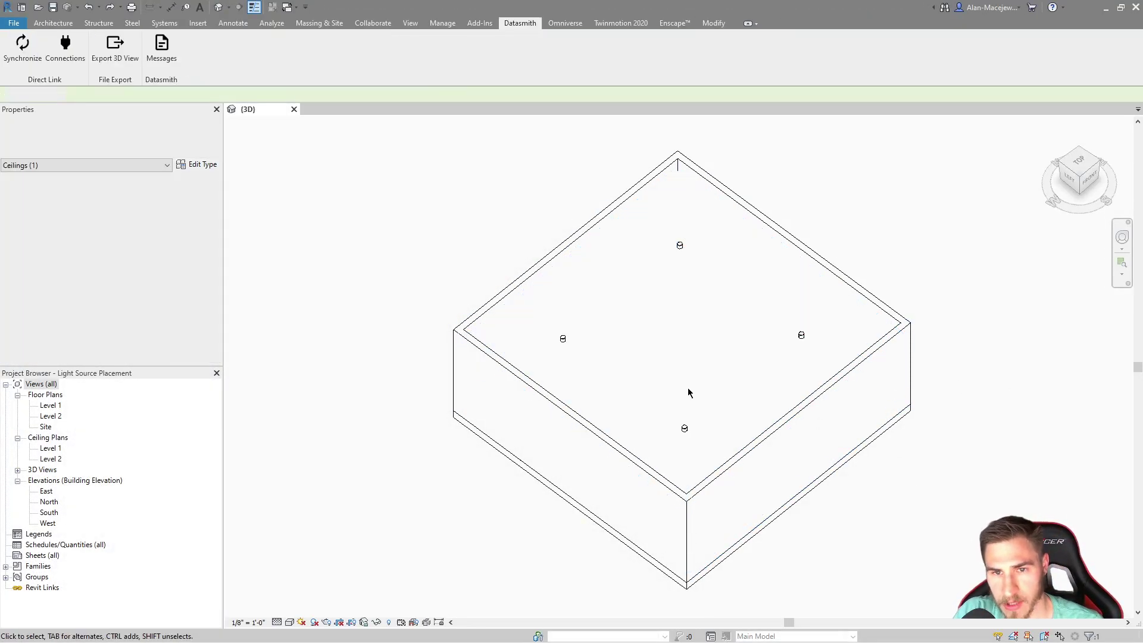
pyautogui.moveTo(670, 404); pyautogui.dragTo(685, 429)
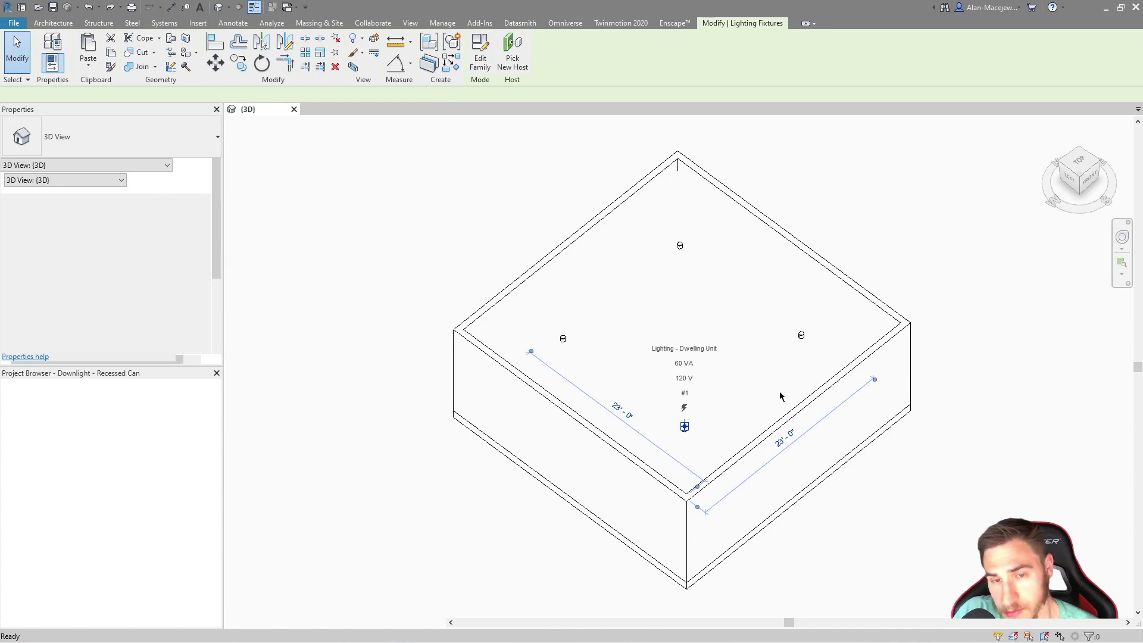
# Examine the downlight can and its light source from several angles in the family's 3D view
pyautogui.scroll(2, 689, 236)
pyautogui.click(685, 239)
pyautogui.click(523, 223)
pyautogui.scroll(-1, 523, 223)
pyautogui.keyDown('shift'); pyautogui.moveTo(727, 192); pyautogui.dragTo(756, 334, button='middle'); pyautogui.keyUp('shift')
pyautogui.click(694, 315)
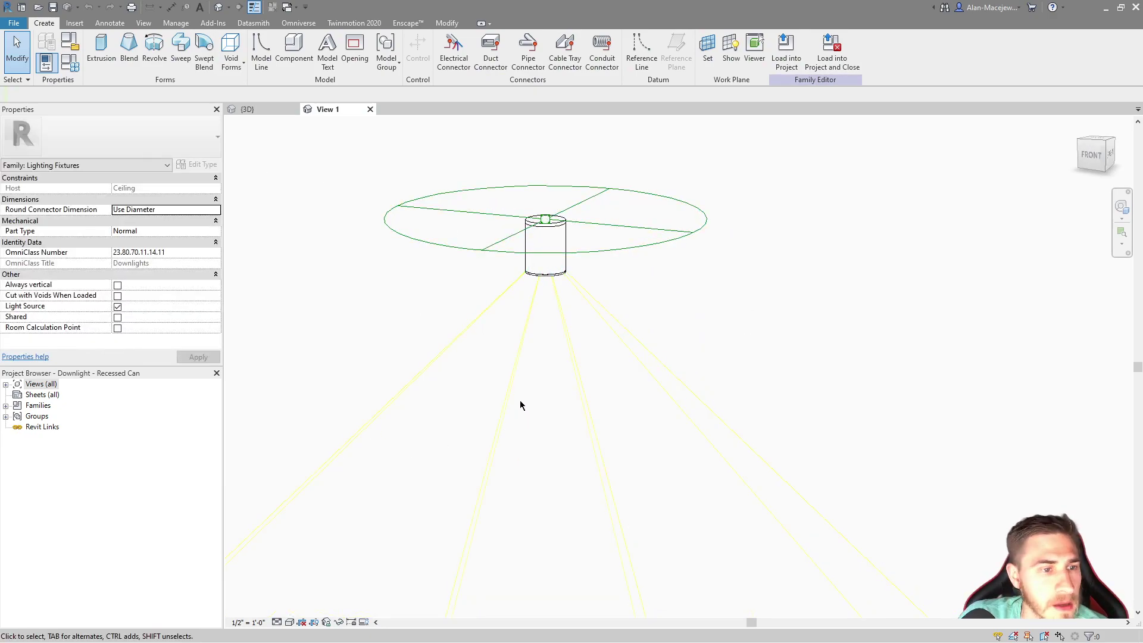
pyautogui.keyDown('shift'); pyautogui.moveTo(661, 206); pyautogui.dragTo(715, 296, button='middle'); pyautogui.keyUp('shift')
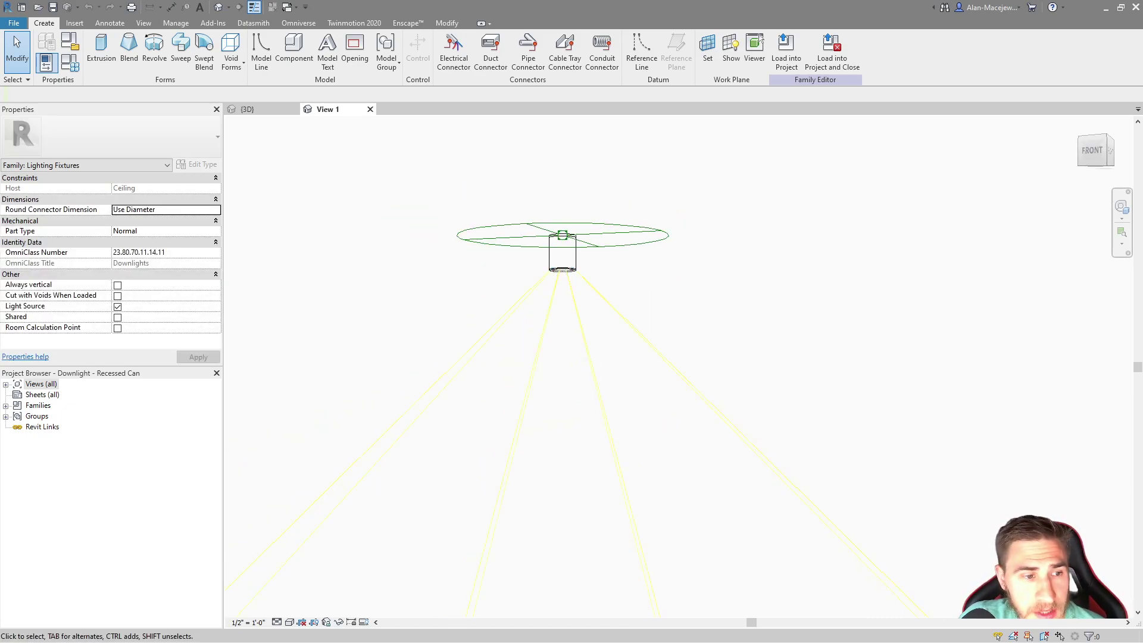
# Open the Front elevation of the downlight family
pyautogui.click(6, 385)
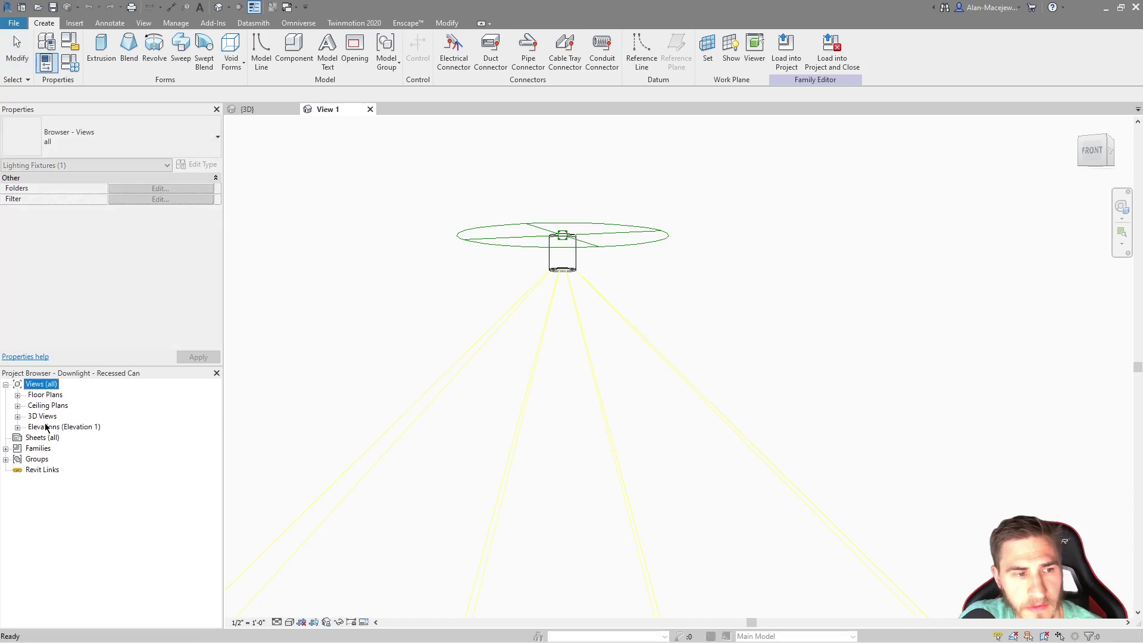
pyautogui.click(17, 427)
pyautogui.doubleClick(49, 449)
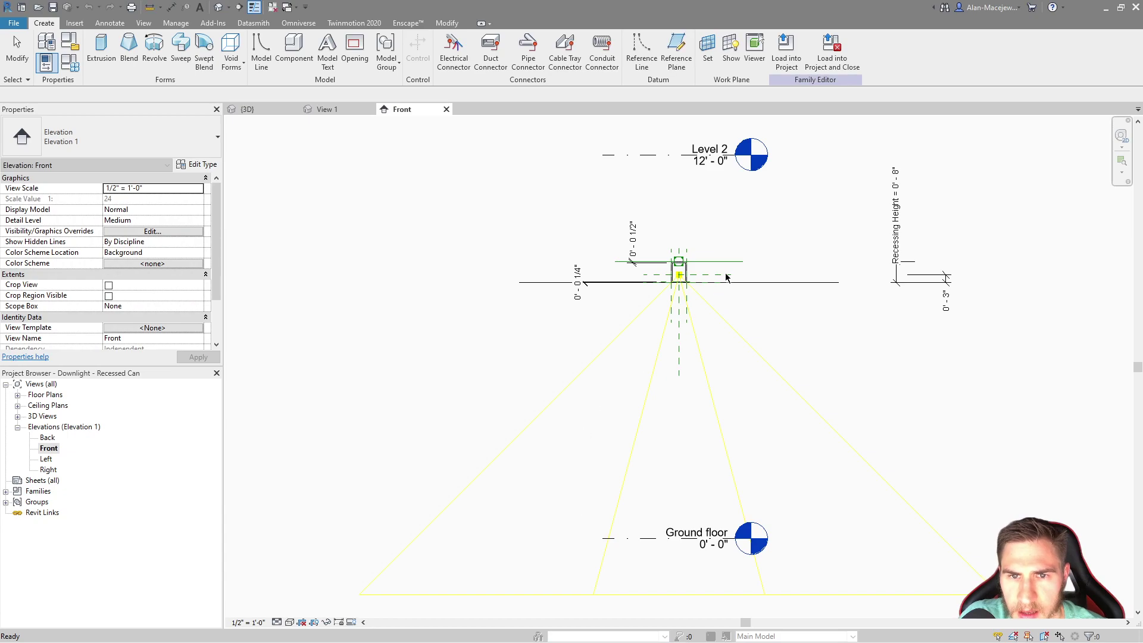
# Examine the light source's position inside the can relative to the ceiling line and reference planes
pyautogui.click(727, 277)
pyautogui.scroll(8, 723, 277)
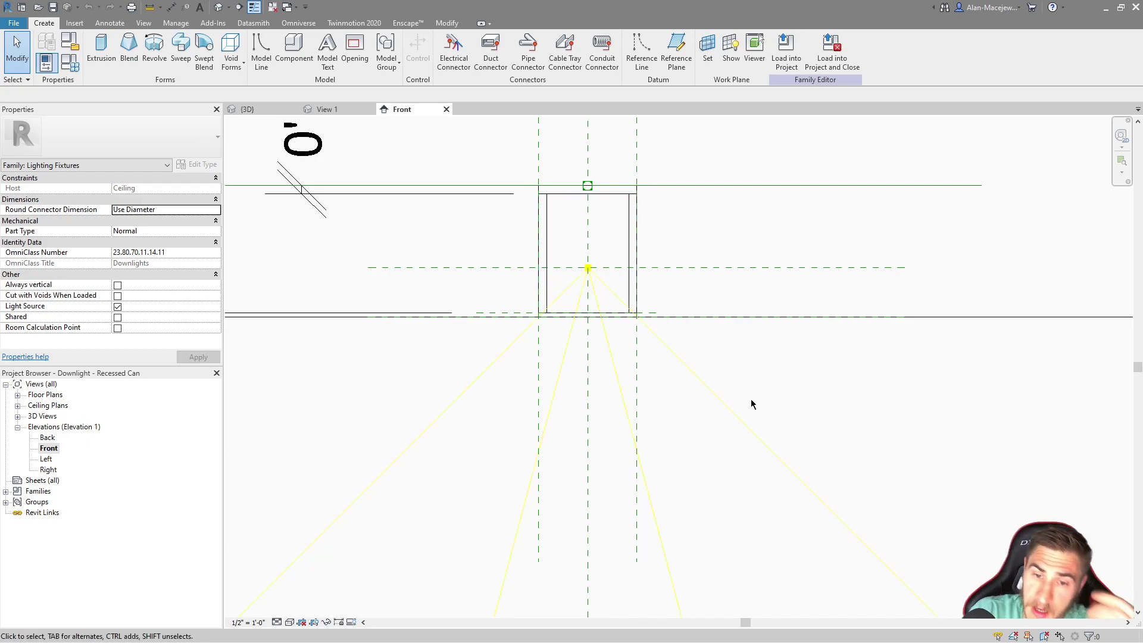
pyautogui.scroll(-3, 768, 384)
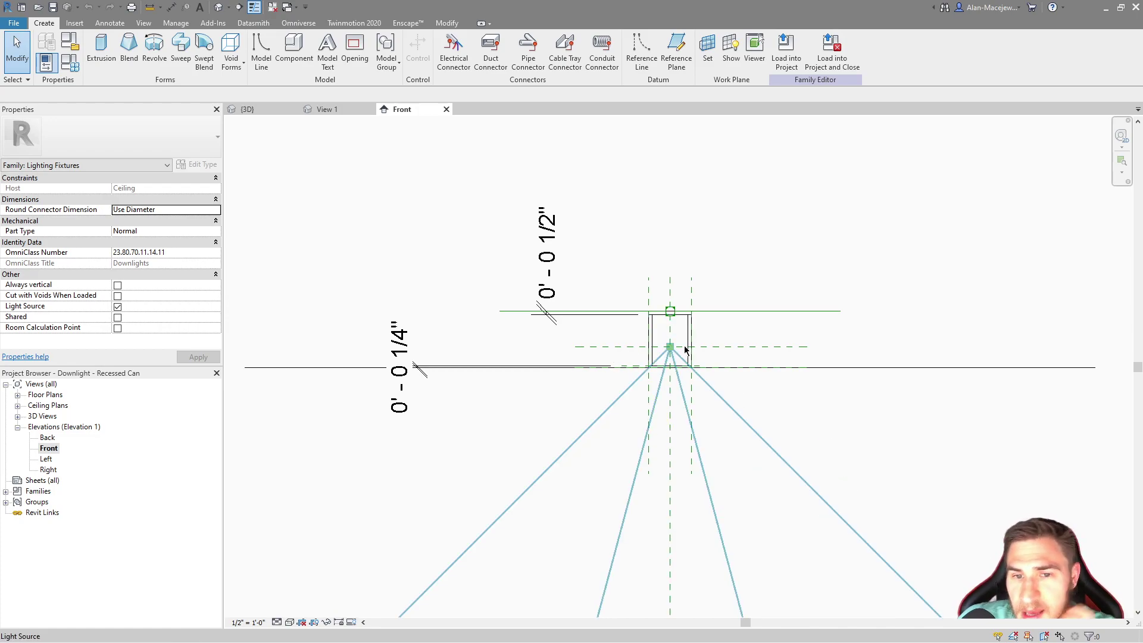
pyautogui.scroll(2, 675, 351)
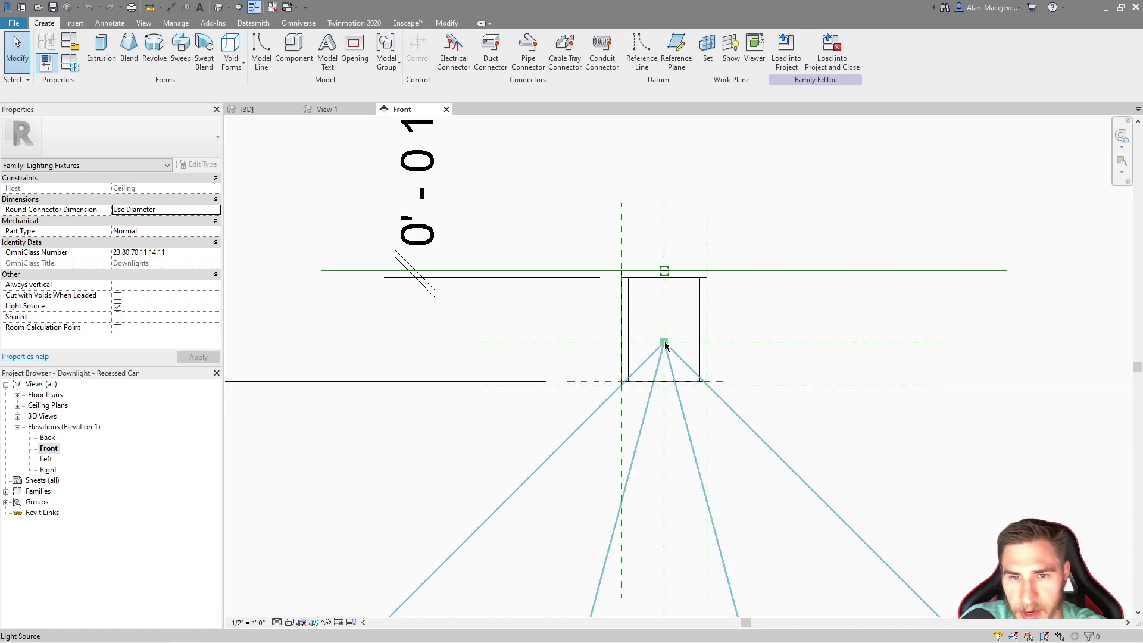
pyautogui.scroll(-2, 718, 393)
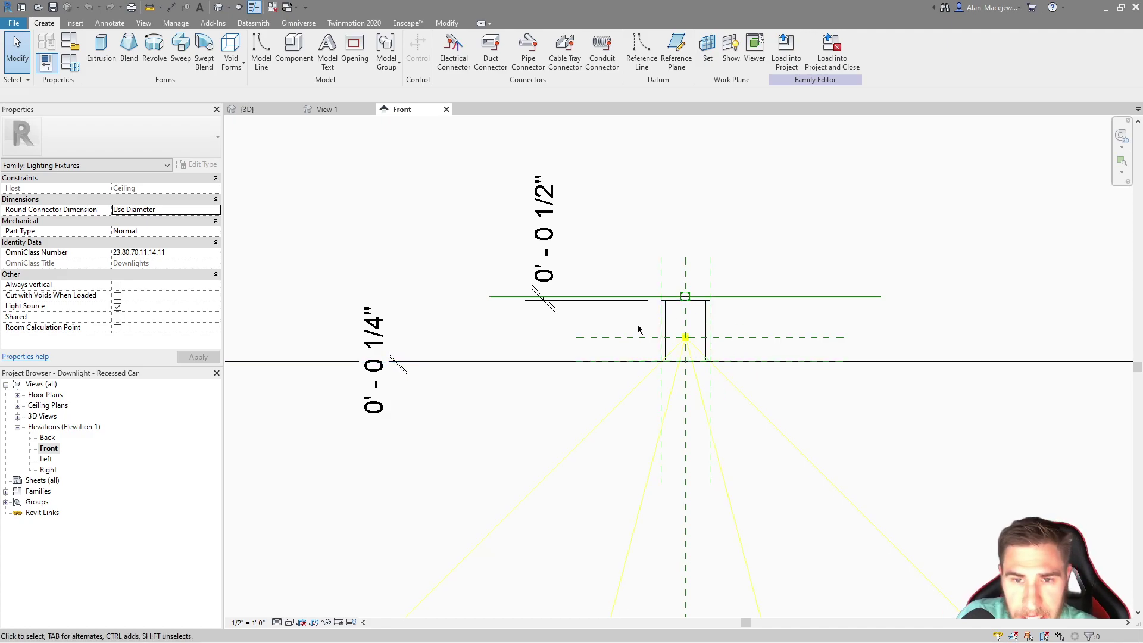
# Inspect how far the light source sits from the can's top and from the ceiling line in the Front elevation
pyautogui.scroll(4, 679, 334)
pyautogui.moveTo(607, 309); pyautogui.dragTo(662, 378)
pyautogui.scroll(-3, 775, 417)
pyautogui.click(851, 448)
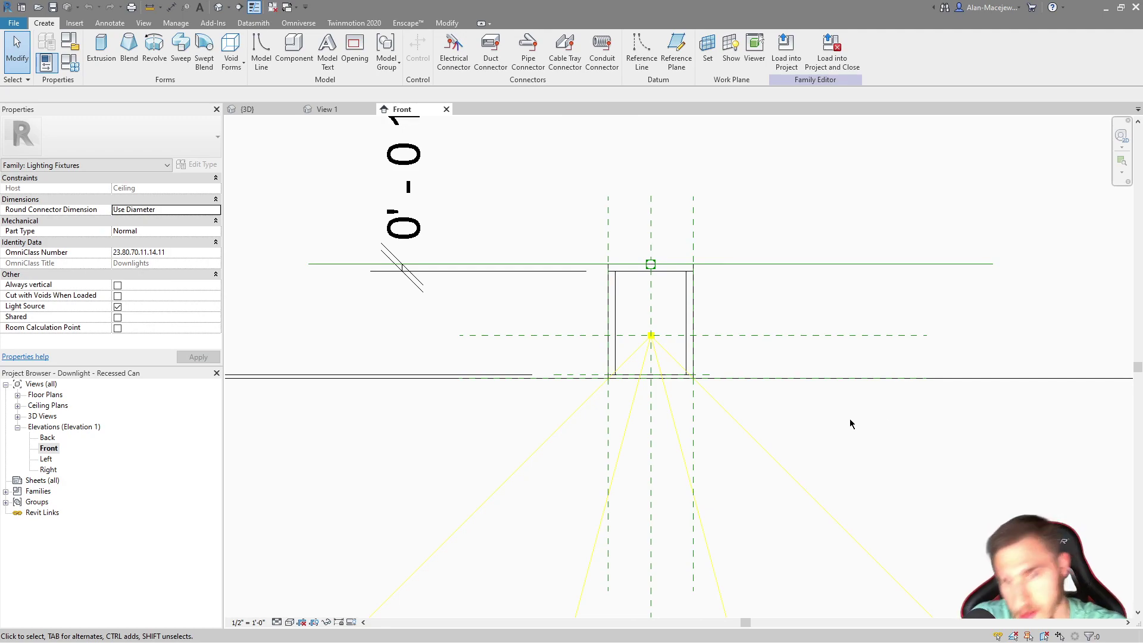
pyautogui.scroll(2, 650, 318)
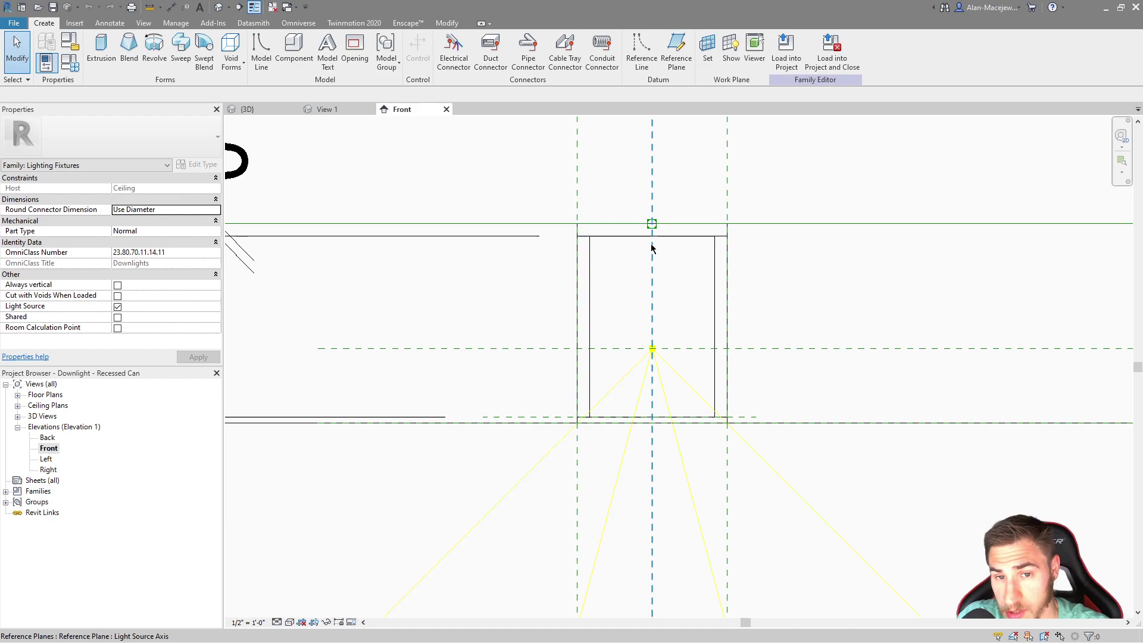
pyautogui.moveTo(624, 322); pyautogui.dragTo(685, 379)
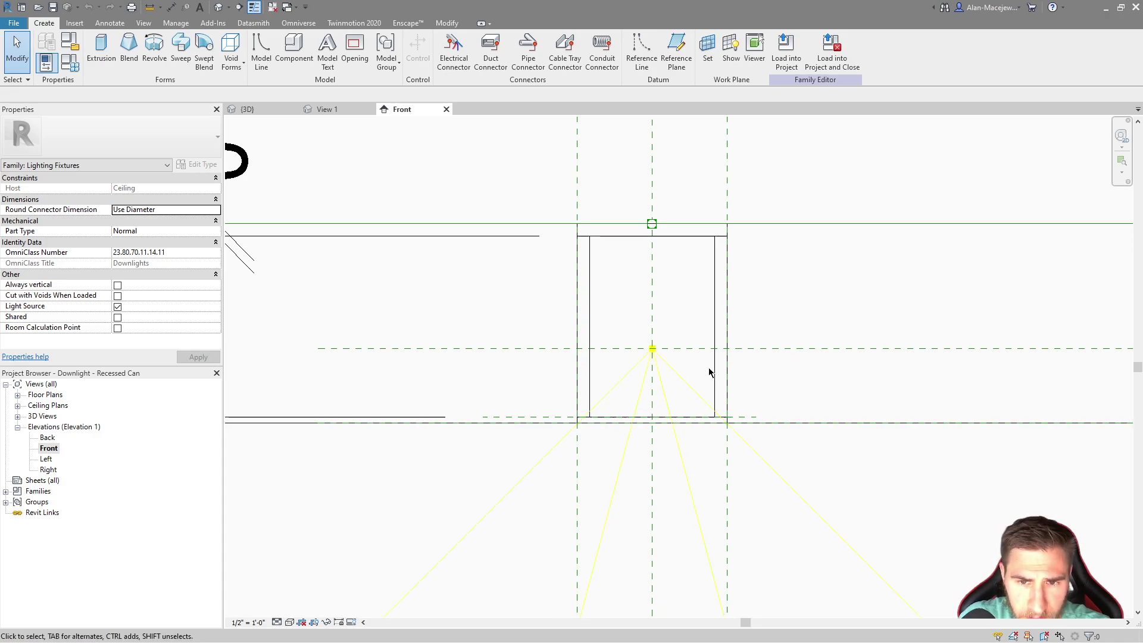
pyautogui.scroll(-2, 709, 376)
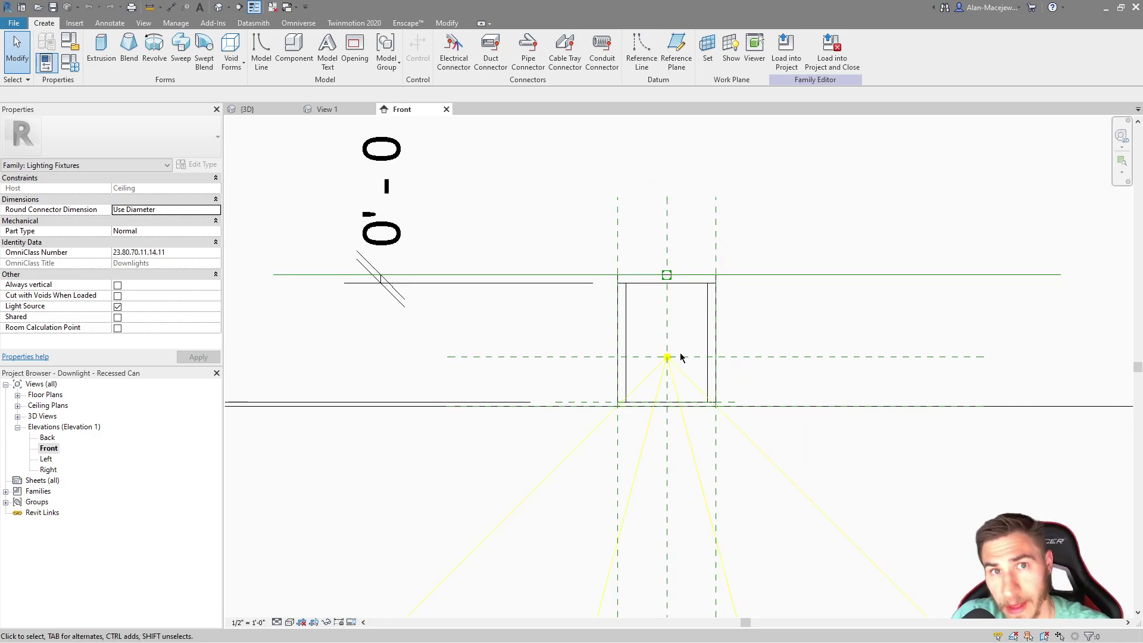
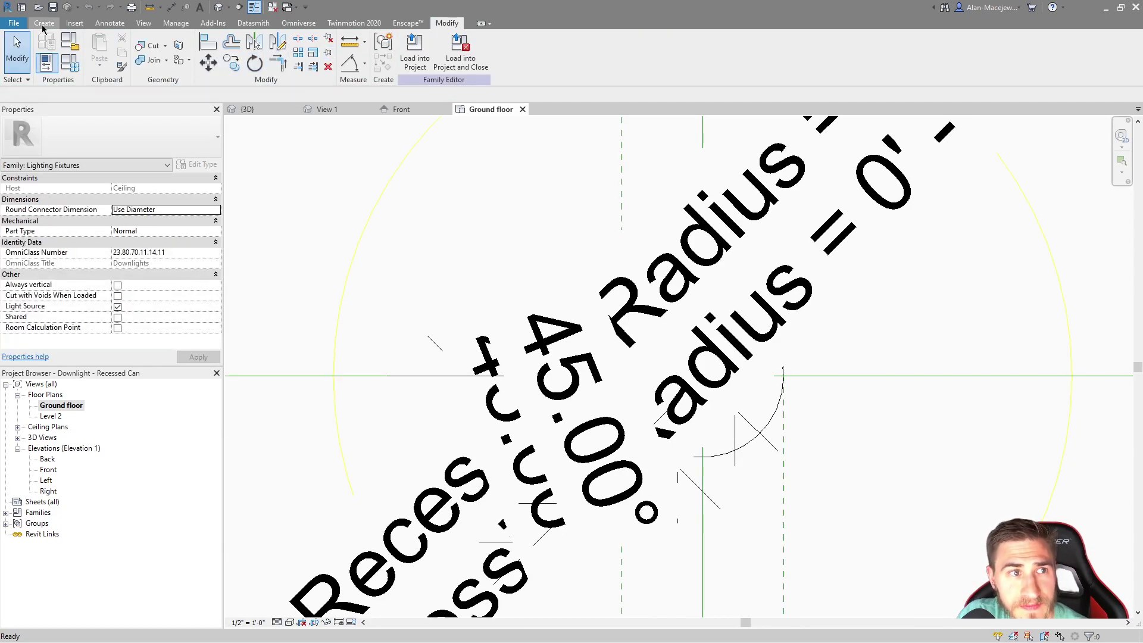
# Start an extrusion in the Ground floor plan and try to sketch a 1/16" radius circle centred on the light source
pyautogui.click(45, 24)
pyautogui.click(100, 51)
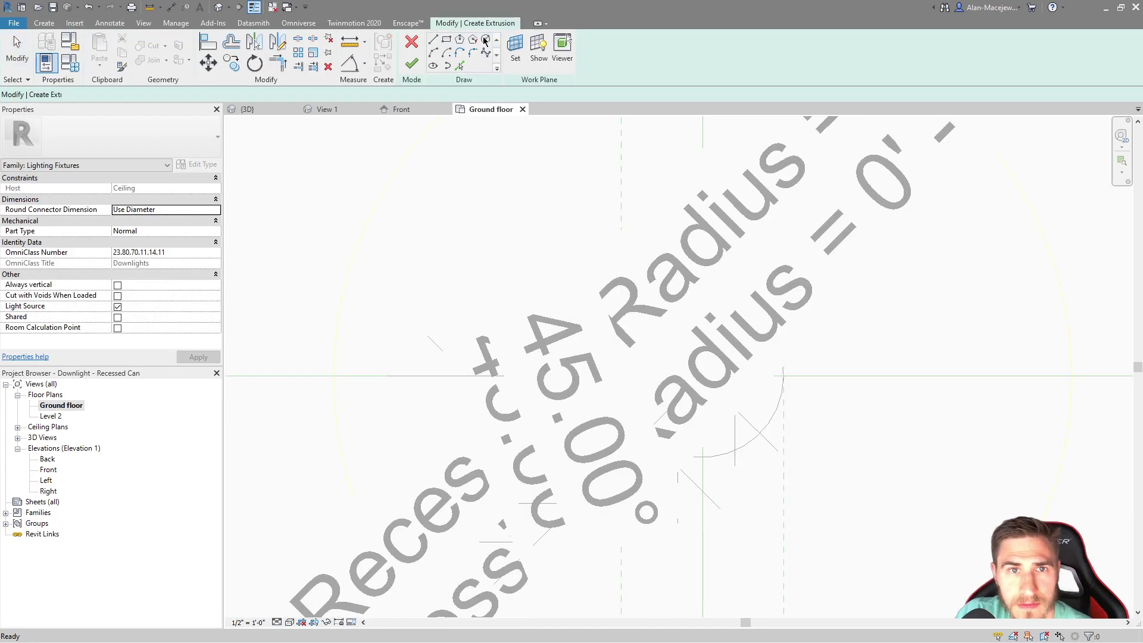
pyautogui.click(707, 375)
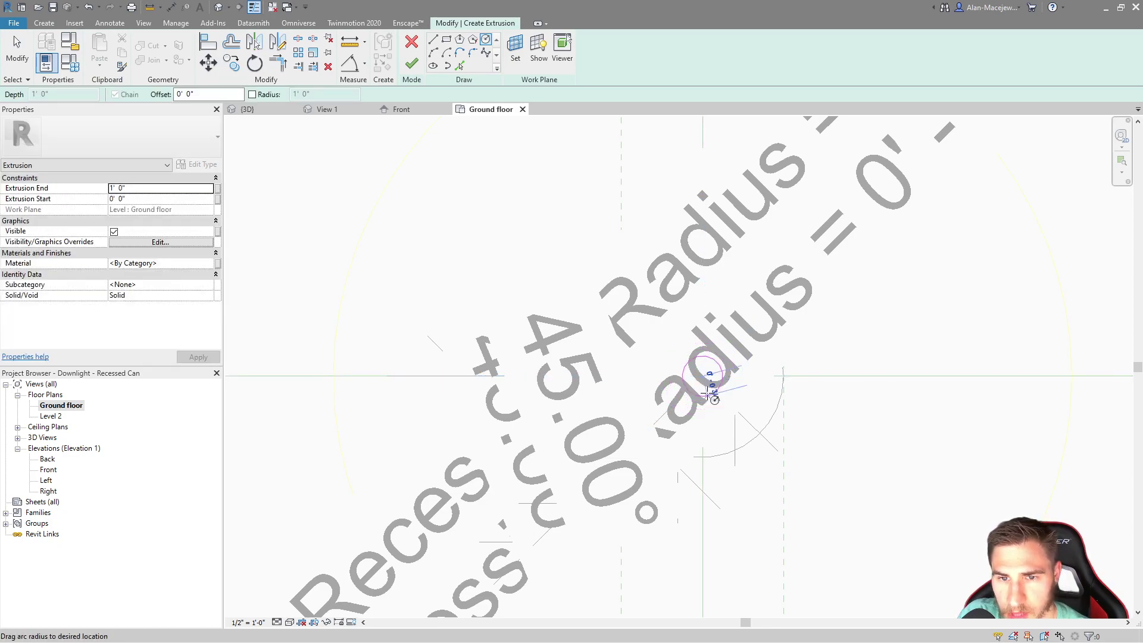
pyautogui.click(615, 376)
pyautogui.click(703, 375)
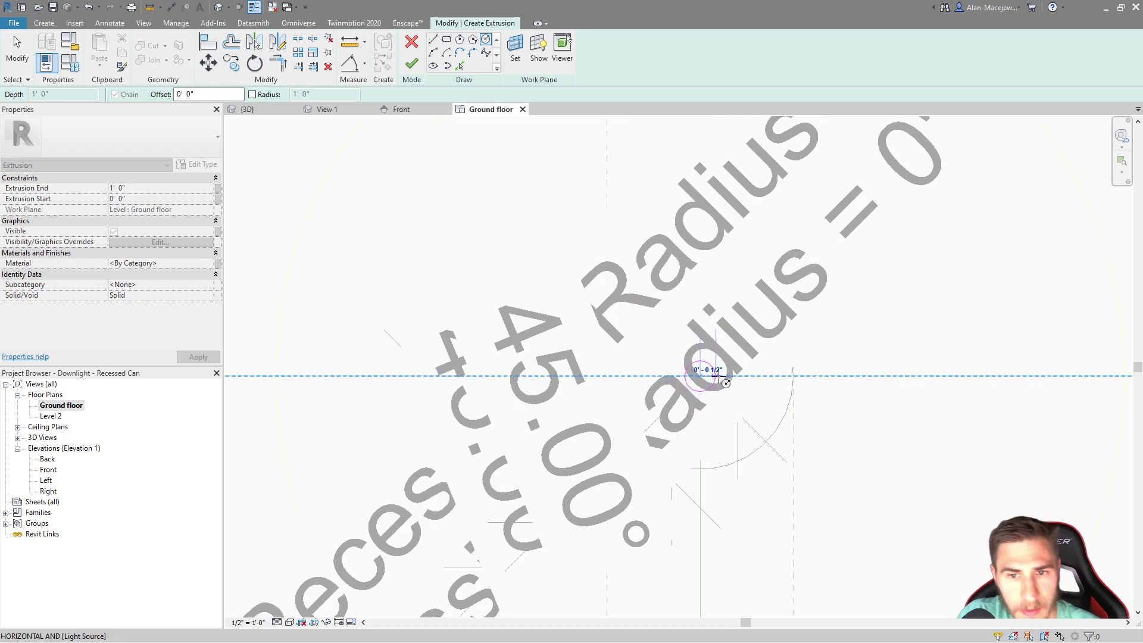
pyautogui.scroll(2, 710, 368)
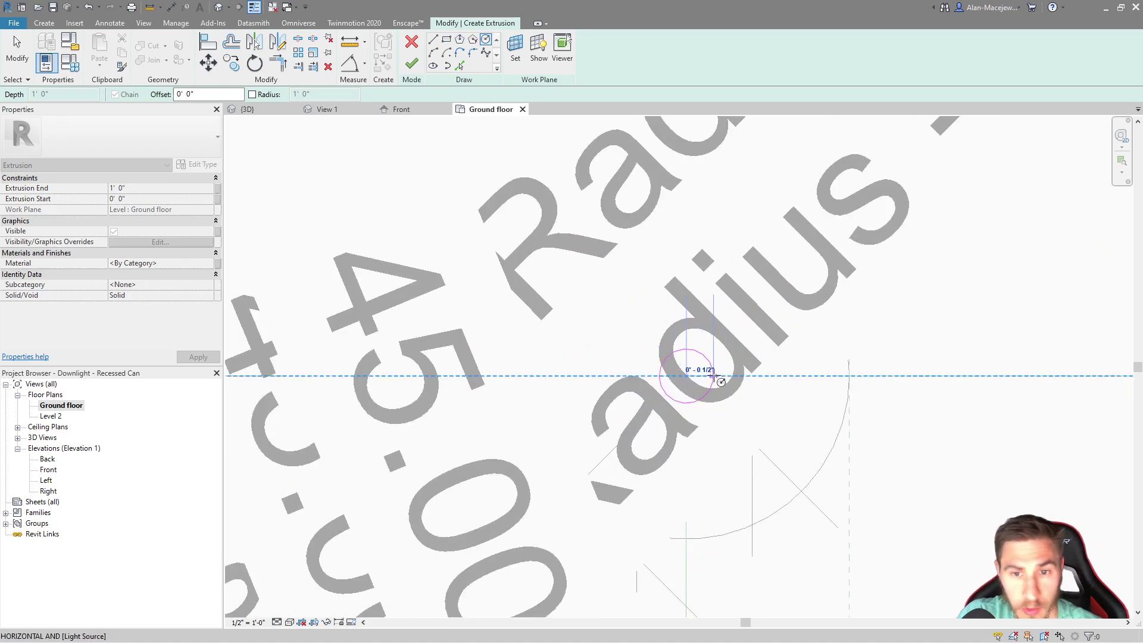
pyautogui.write('1/16"')
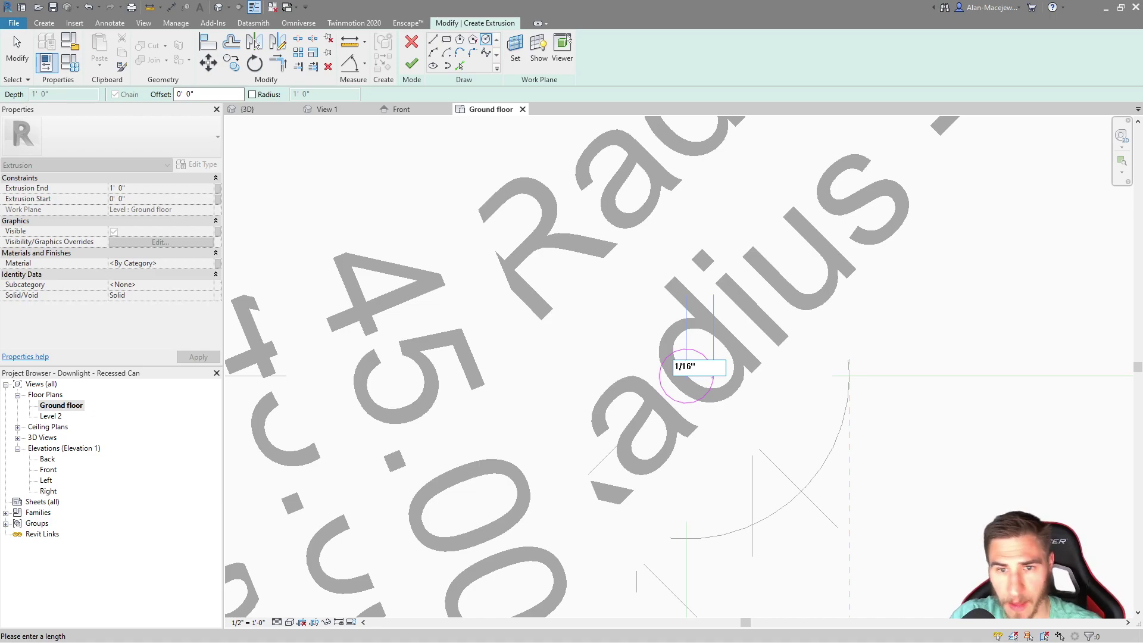
pyautogui.press('Return')
pyautogui.press('Escape')
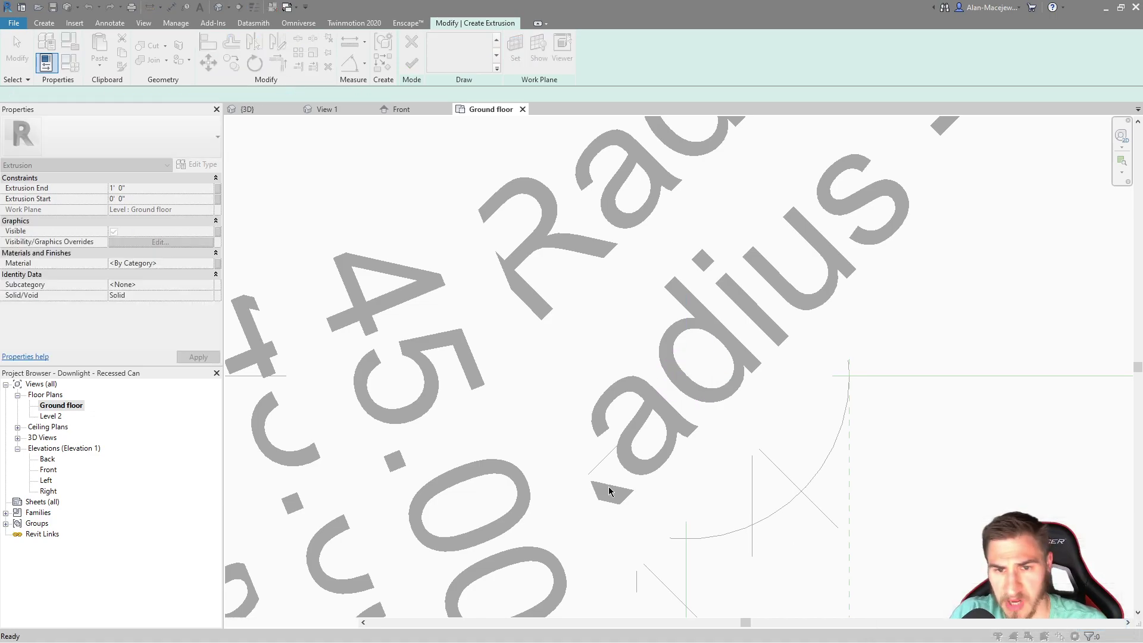
# Sketch a 1/8" radius circle at the light source's centre and extrude it to an end of 1/8"
pyautogui.scroll(1, 702, 387)
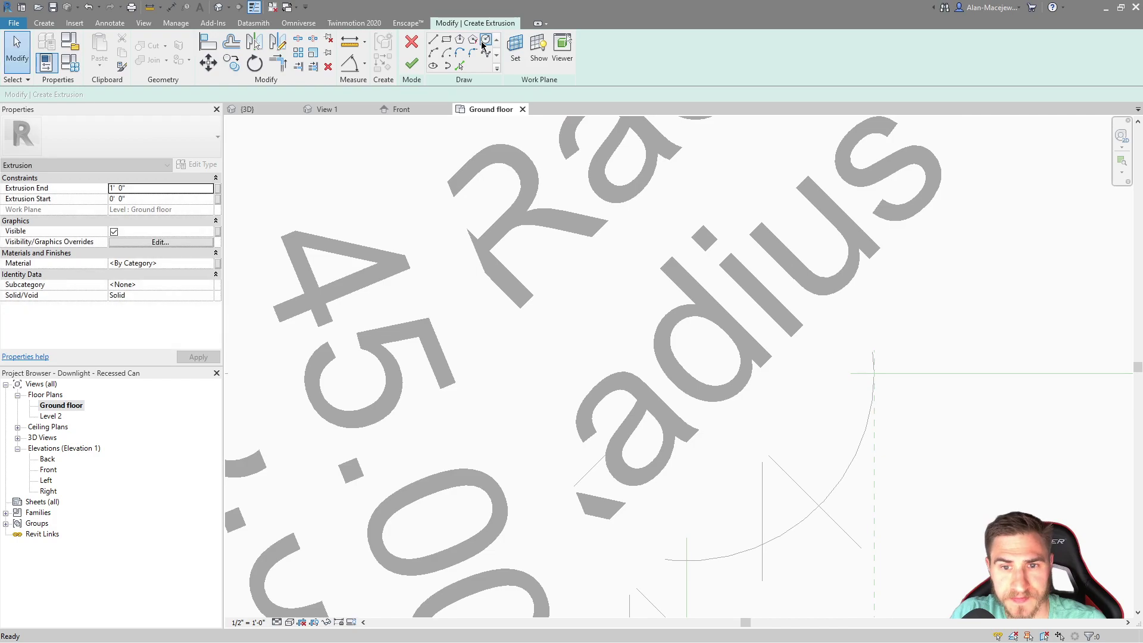
pyautogui.click(687, 374)
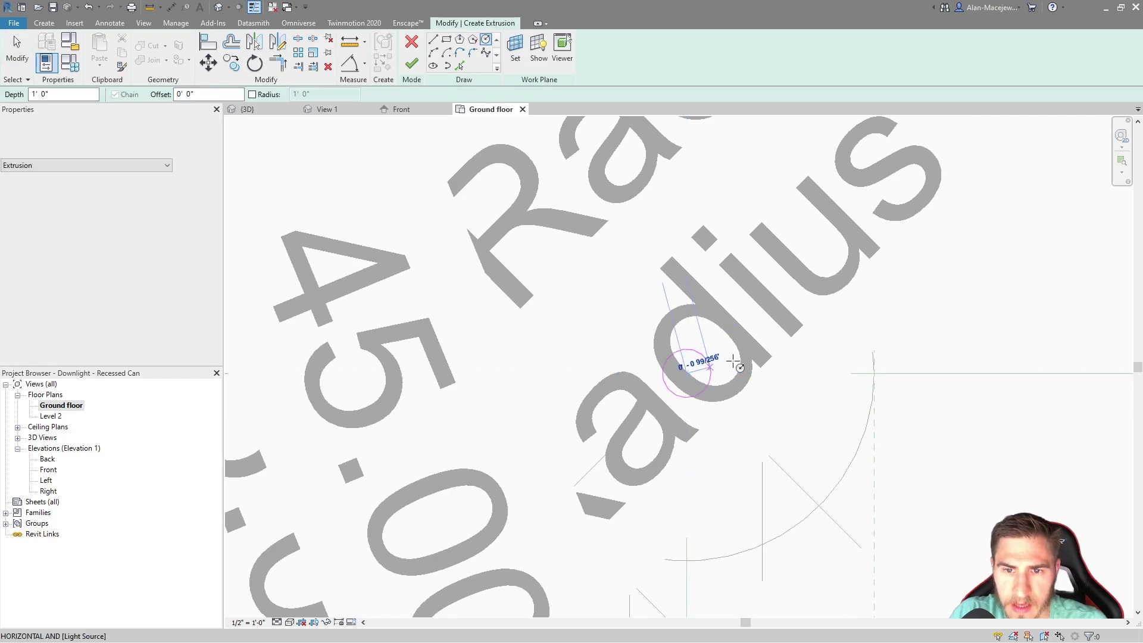
pyautogui.write('1/8')
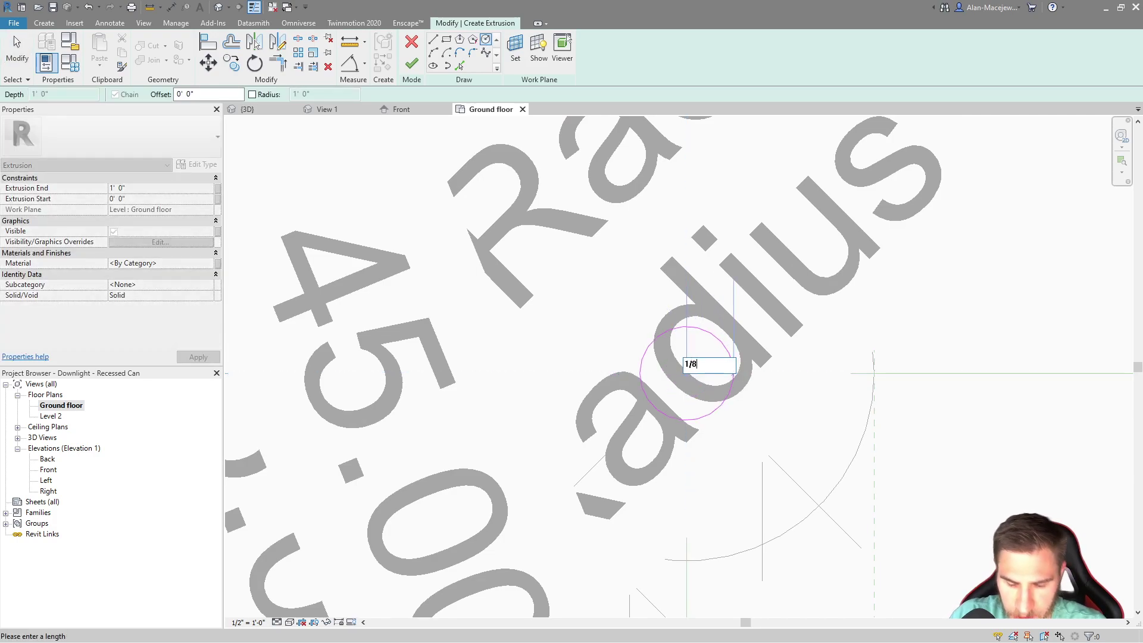
pyautogui.press('Return')
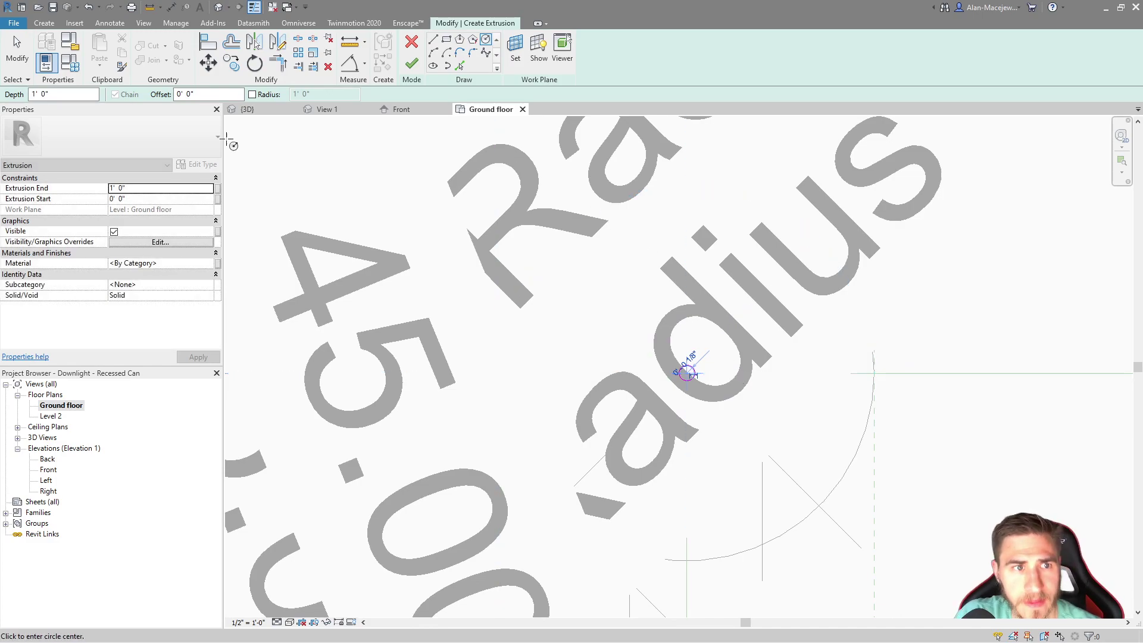
pyautogui.click(136, 188)
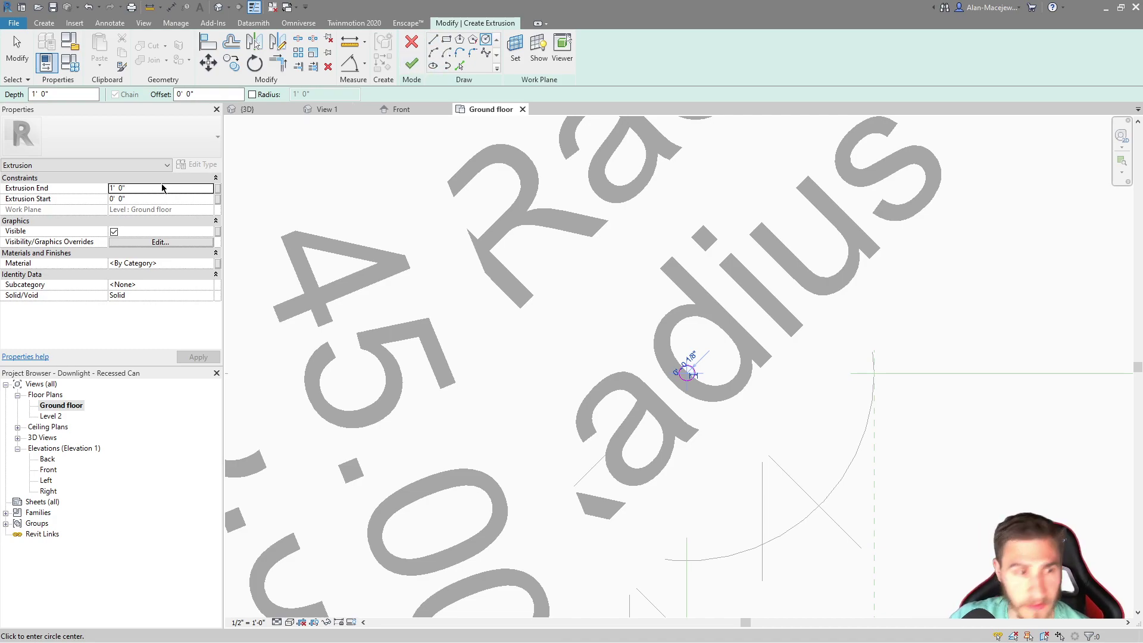
pyautogui.click(164, 199)
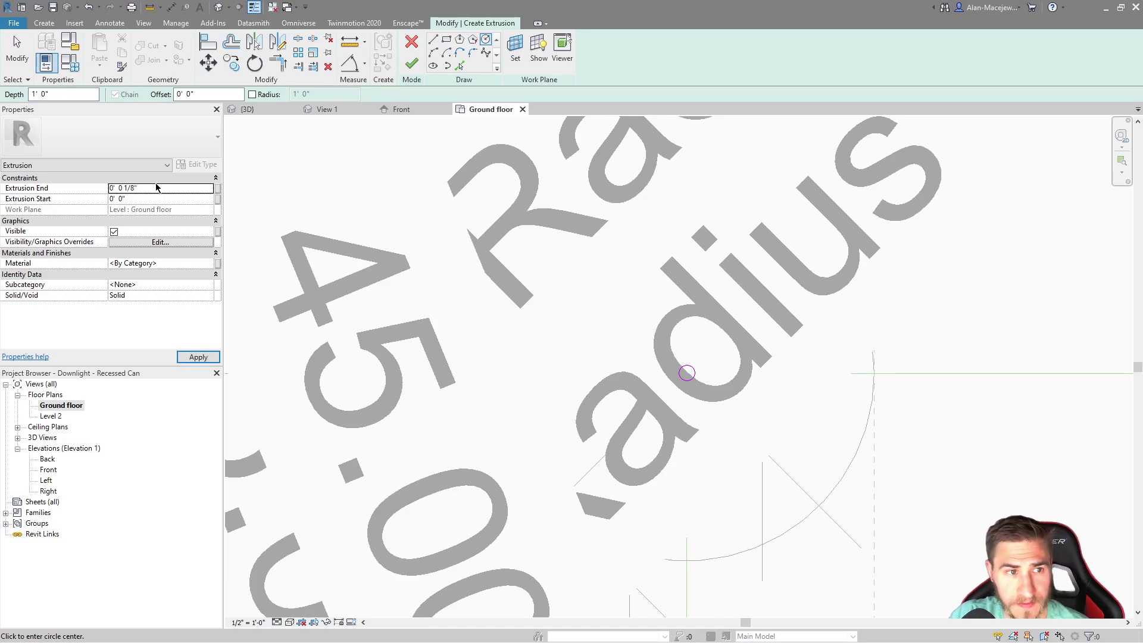
pyautogui.click(410, 63)
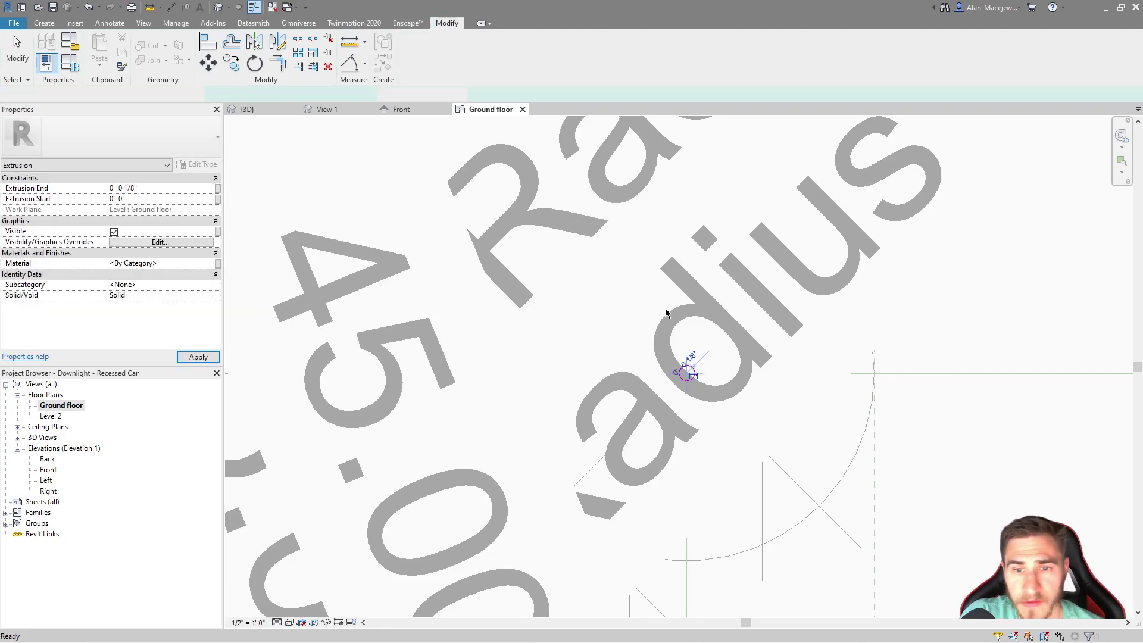
# Check the Front elevation for the new small extrusion's position relative to the can and light source
pyautogui.click(666, 312)
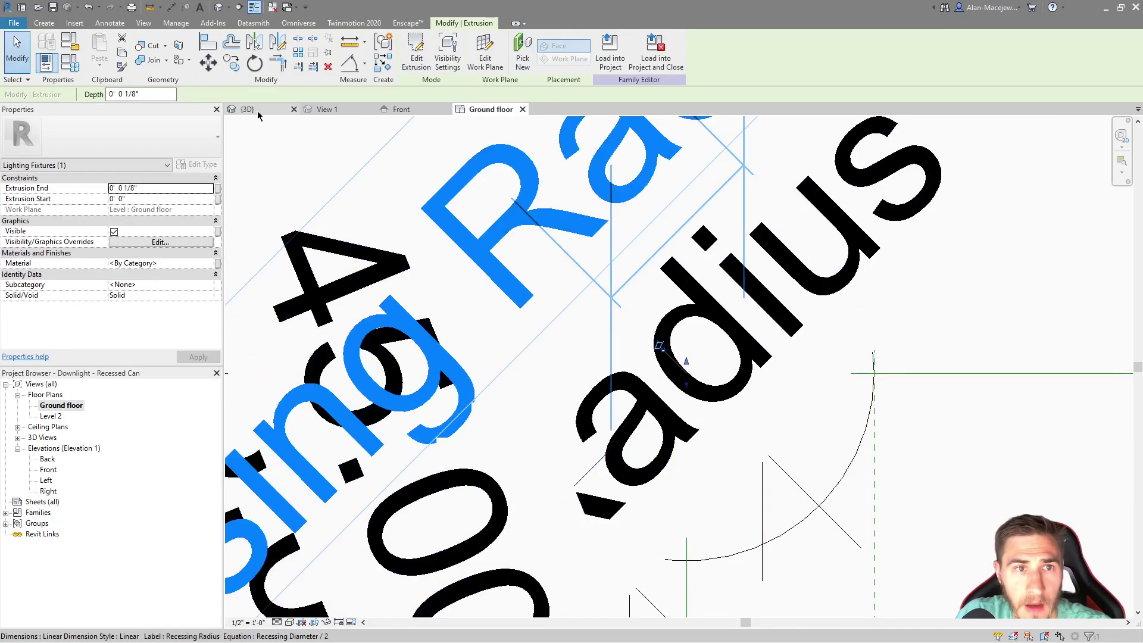
pyautogui.click(399, 109)
pyautogui.scroll(5, 689, 370)
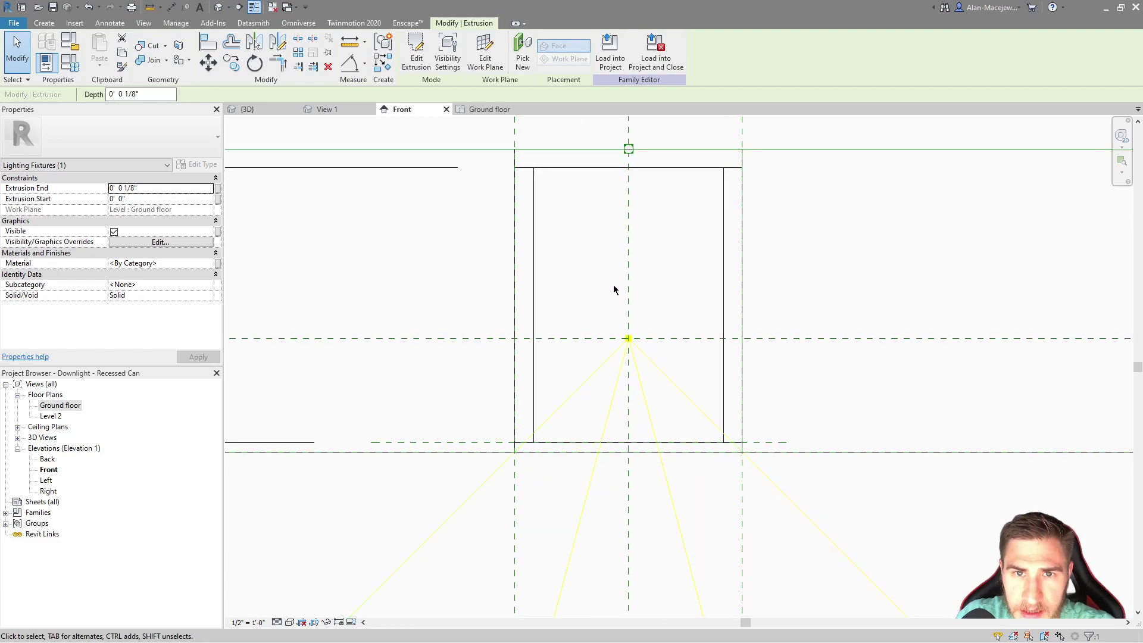
pyautogui.scroll(-3, 612, 250)
pyautogui.moveTo(610, 250); pyautogui.dragTo(689, 439)
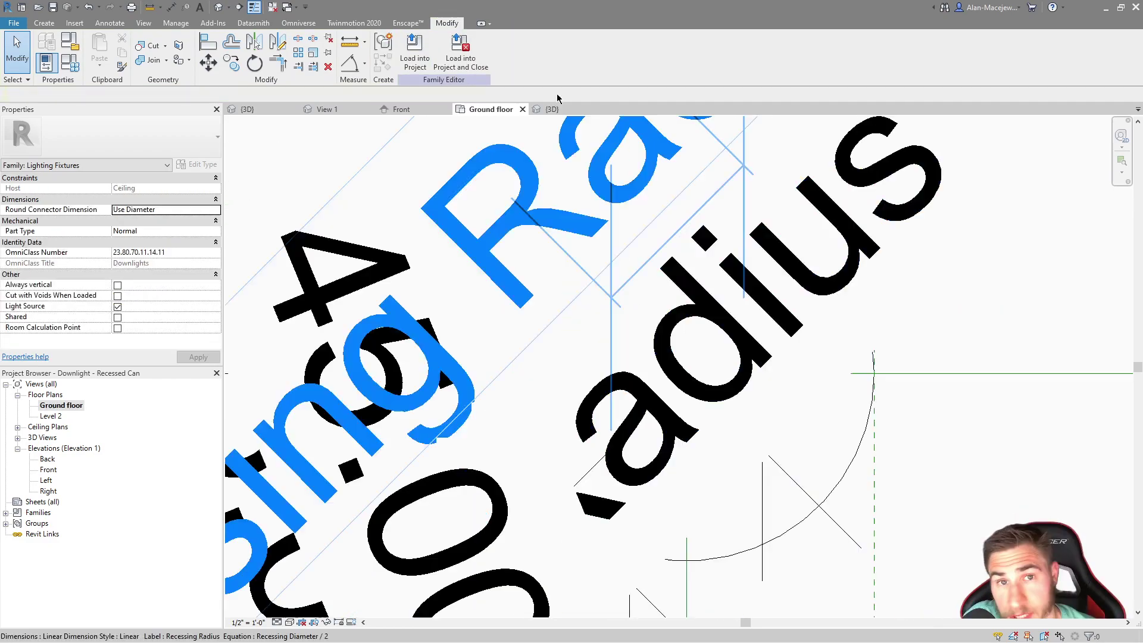
# Locate the small extrusion in the family's 3D view and compare its height with the can and light source
pyautogui.click(553, 109)
pyautogui.scroll(5, 691, 393)
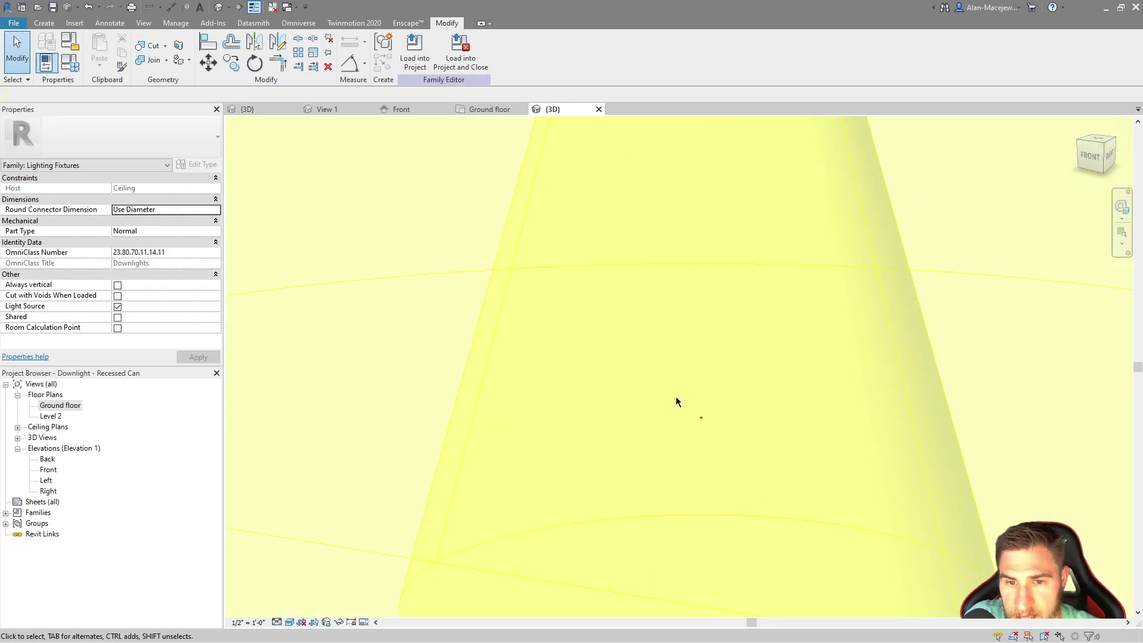
pyautogui.click(701, 418)
pyautogui.scroll(3, 699, 440)
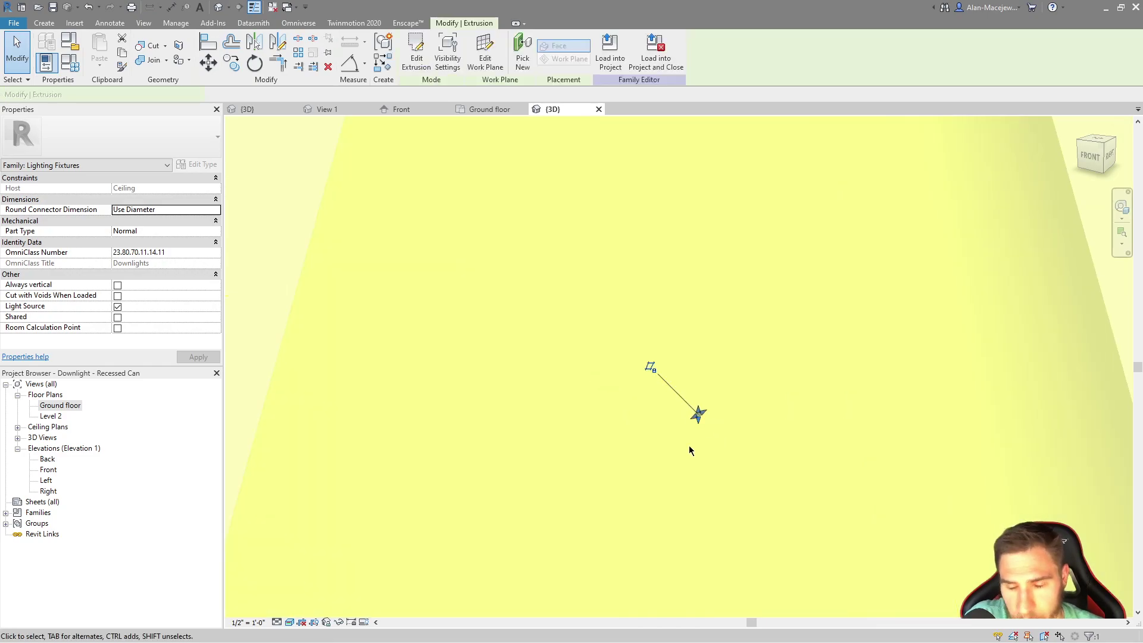
pyautogui.scroll(-4, 706, 438)
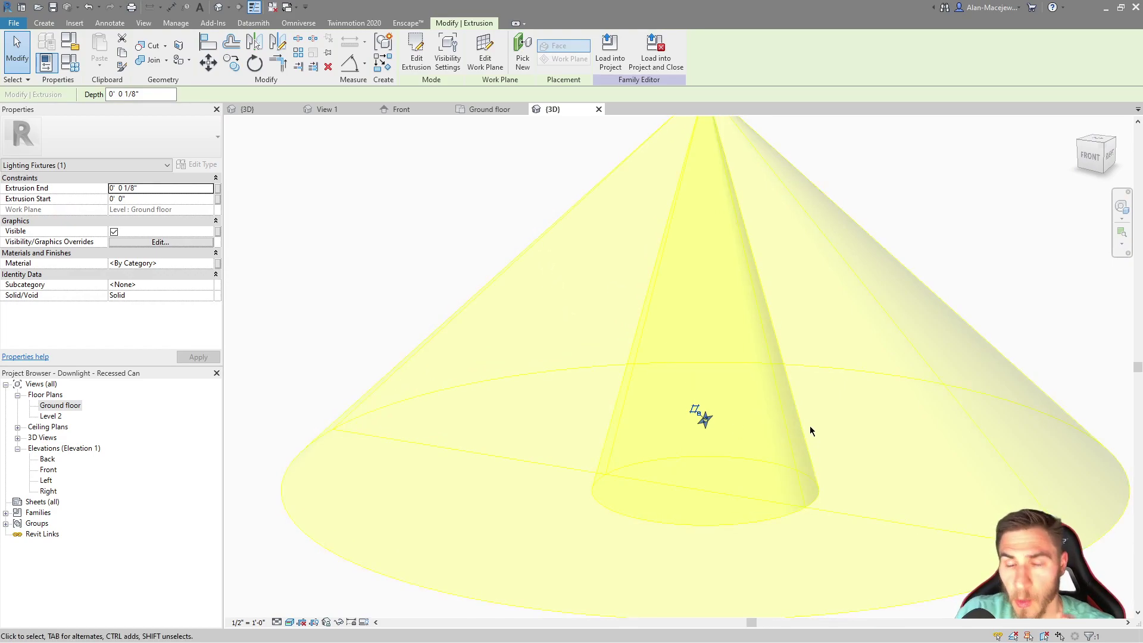
pyautogui.keyDown('shift'); pyautogui.moveTo(710, 375); pyautogui.dragTo(754, 145, button='middle'); pyautogui.keyUp('shift')
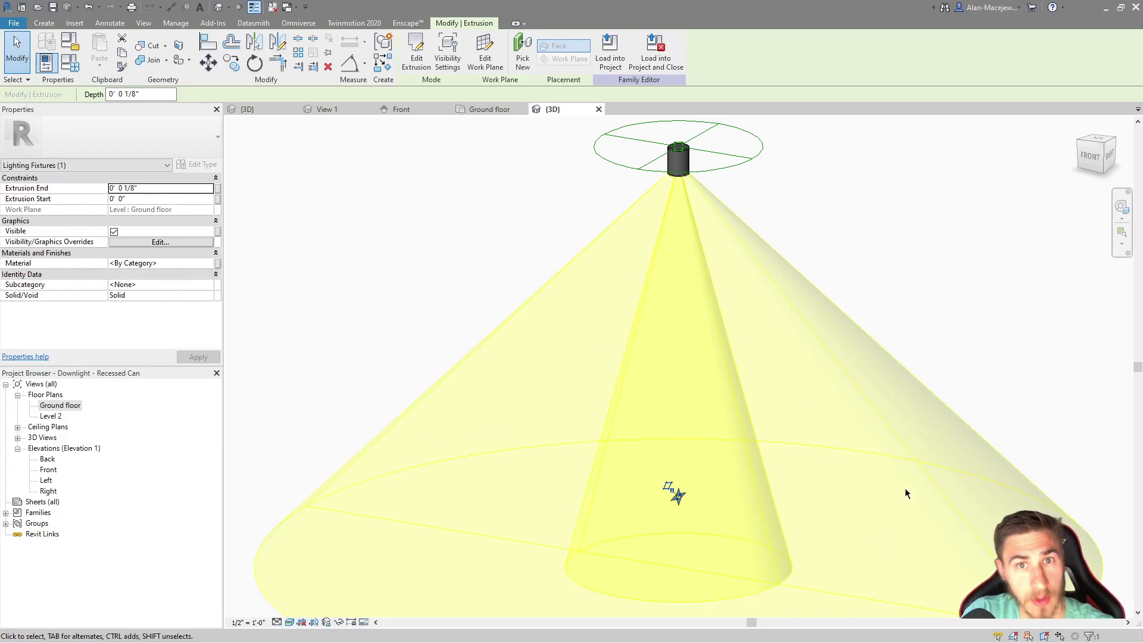
pyautogui.click(709, 456)
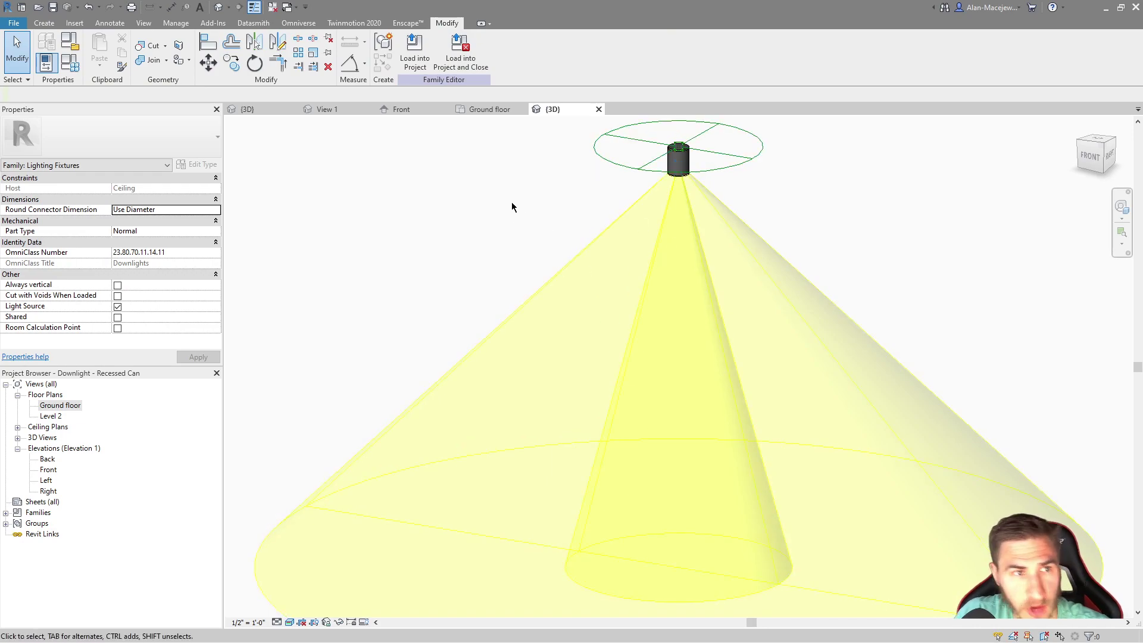
# Create a new family from the Generic Model template in the English_I folder
pyautogui.click(14, 23)
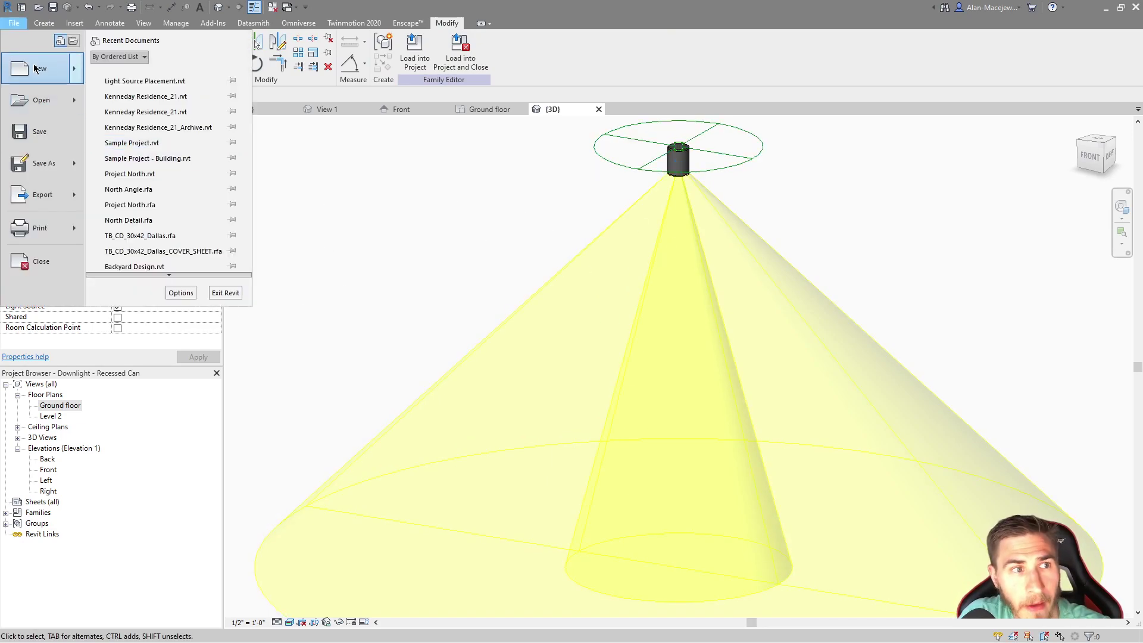
pyautogui.moveTo(54, 69)
pyautogui.click(141, 103)
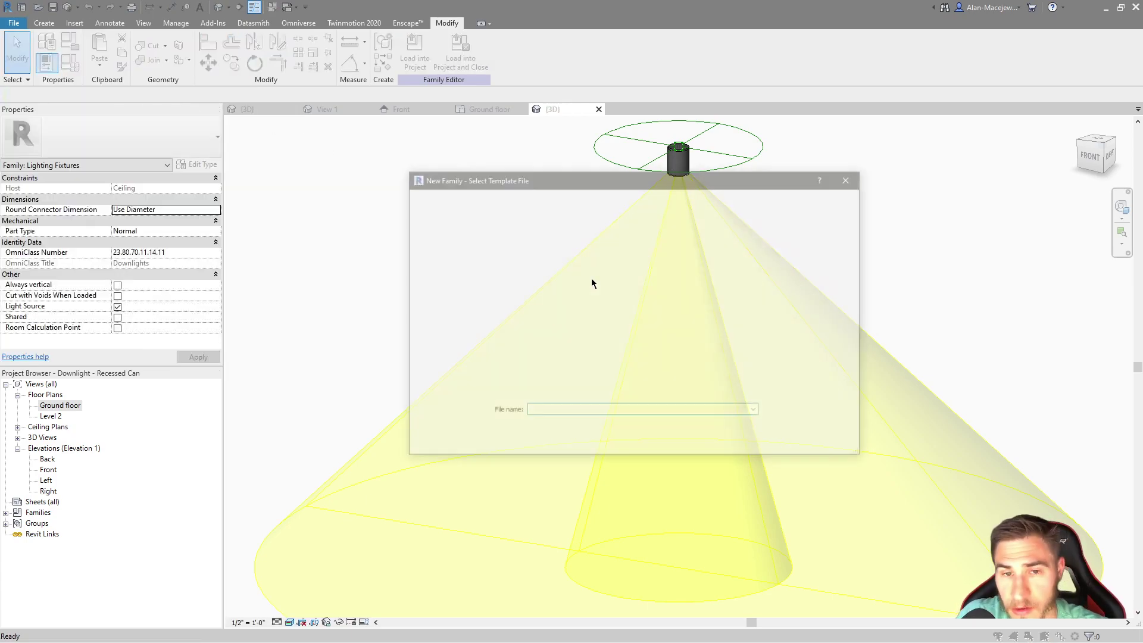
pyautogui.scroll(-5, 637, 308)
pyautogui.scroll(-1, 586, 327)
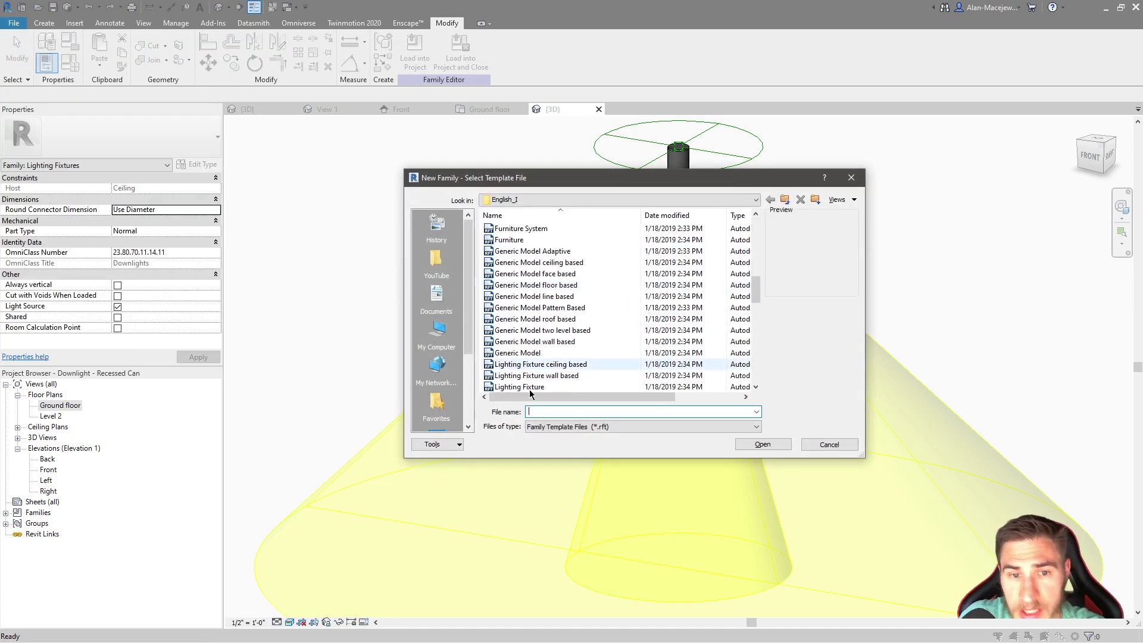
pyautogui.click(543, 353)
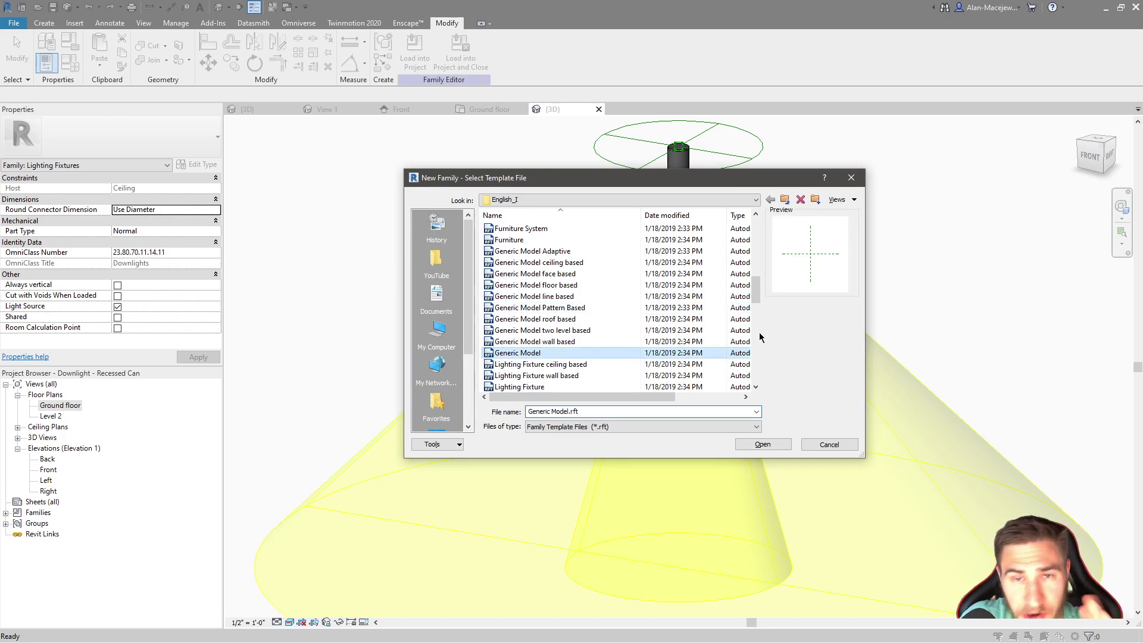
pyautogui.click(781, 444)
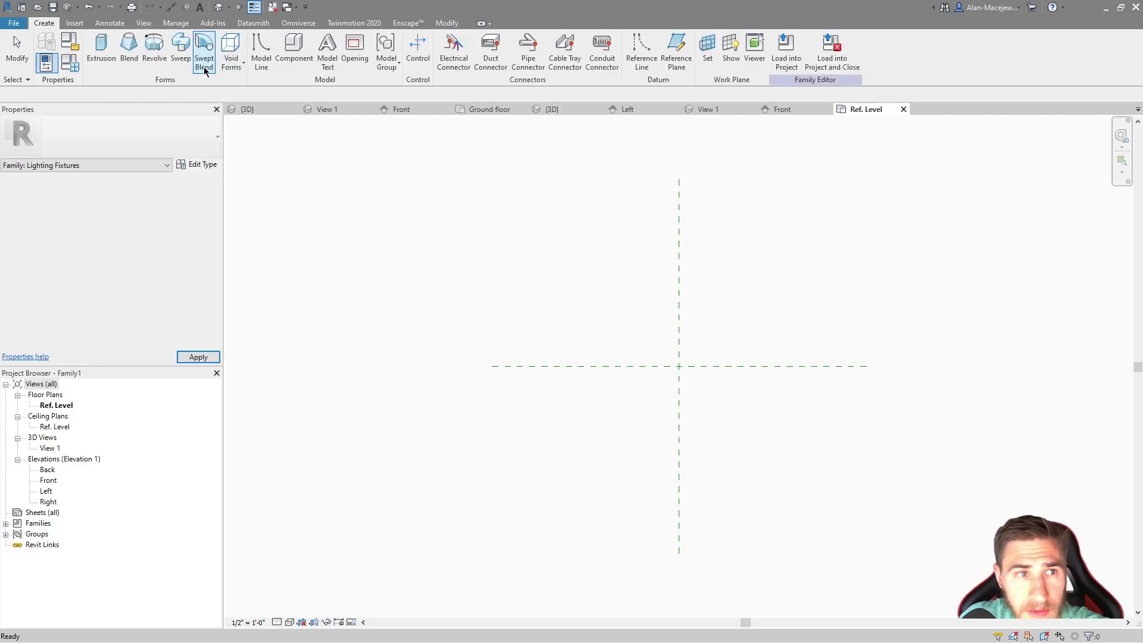
# Start an extrusion on the Ref. Level and sketch a 1/8" radius circle at the intersection of the reference planes
pyautogui.click(101, 48)
pyautogui.scroll(3, 720, 379)
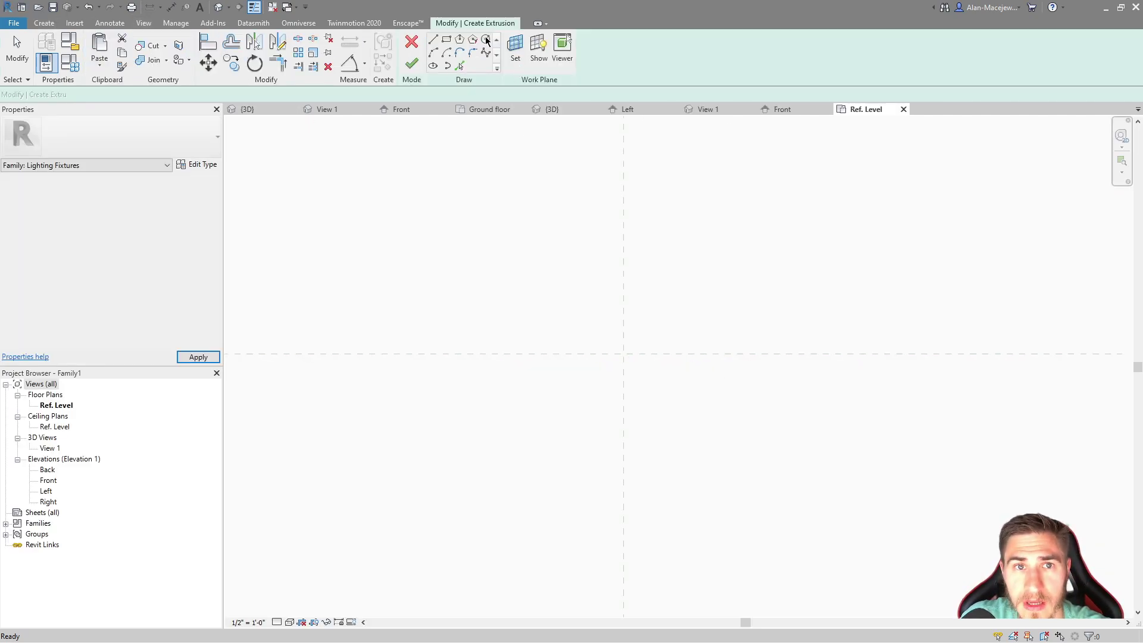
pyautogui.click(624, 353)
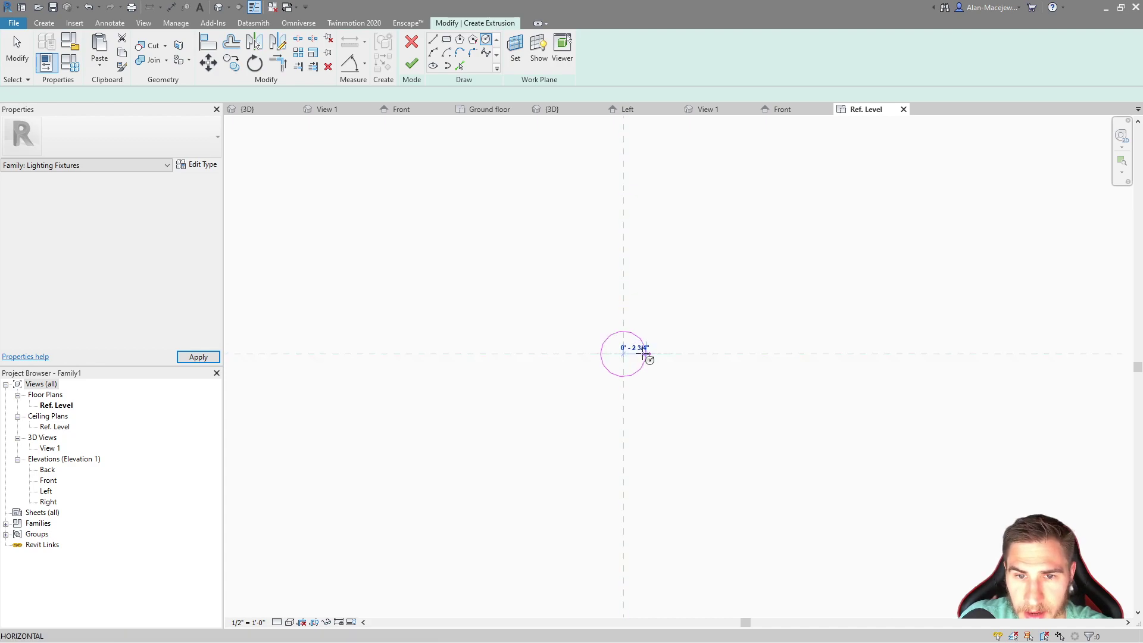
pyautogui.write('1/8"')
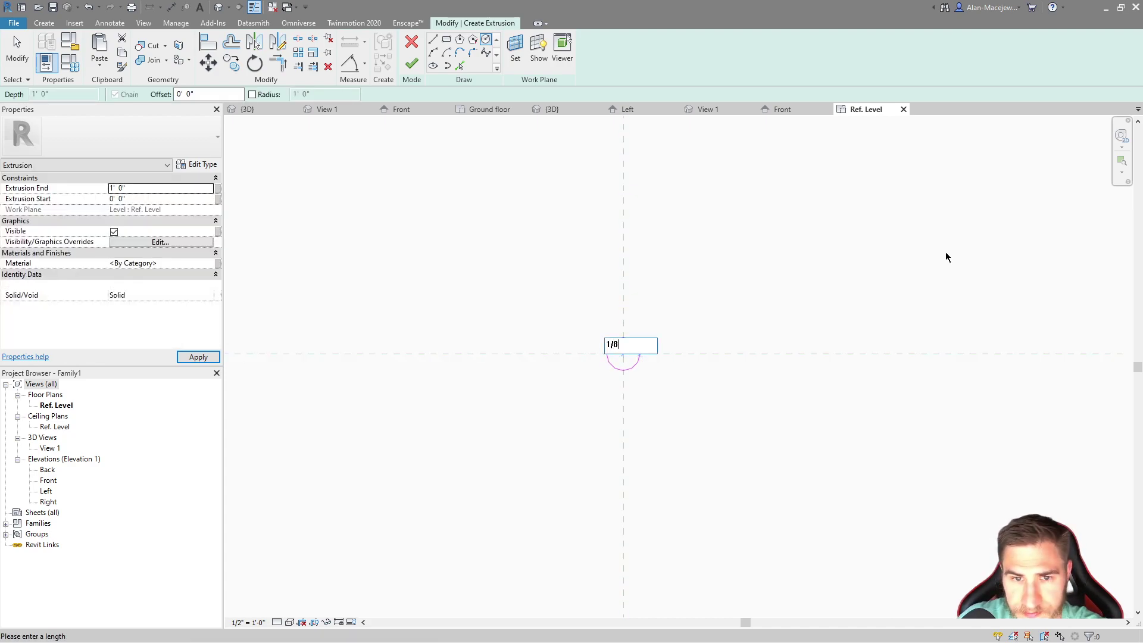
pyautogui.press('Return')
pyautogui.moveTo(466, 362); pyautogui.dragTo(616, 340, button='middle')
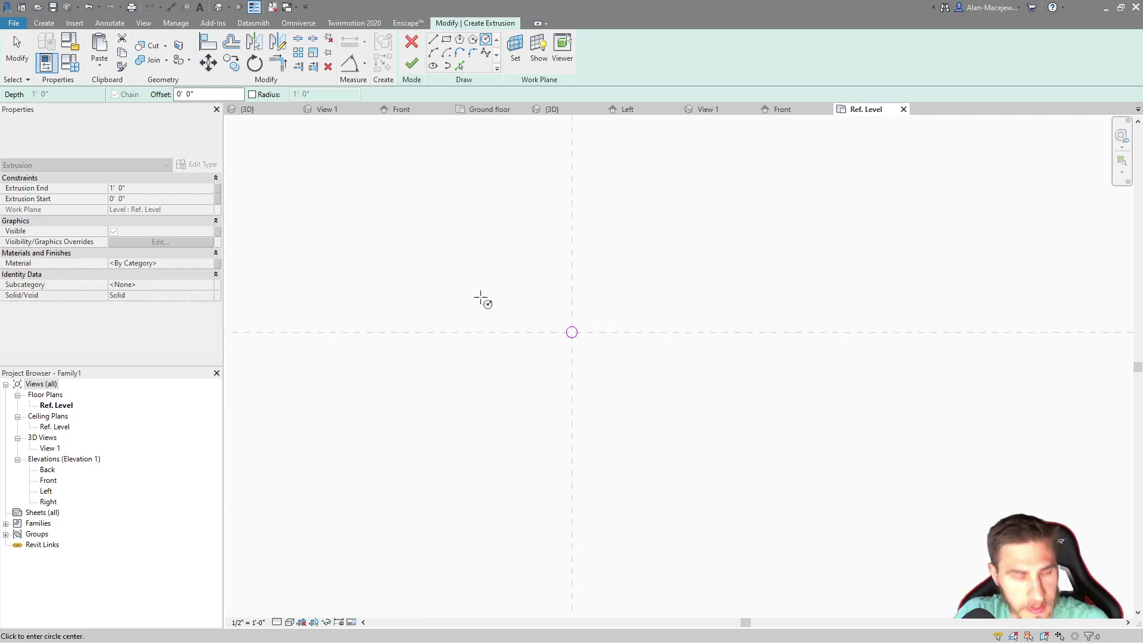
# Set the extrusion end to 1/8", finish the circular extrusion, and inspect the solid in the family's 3D view
pyautogui.click(153, 188)
pyautogui.write('1/8')
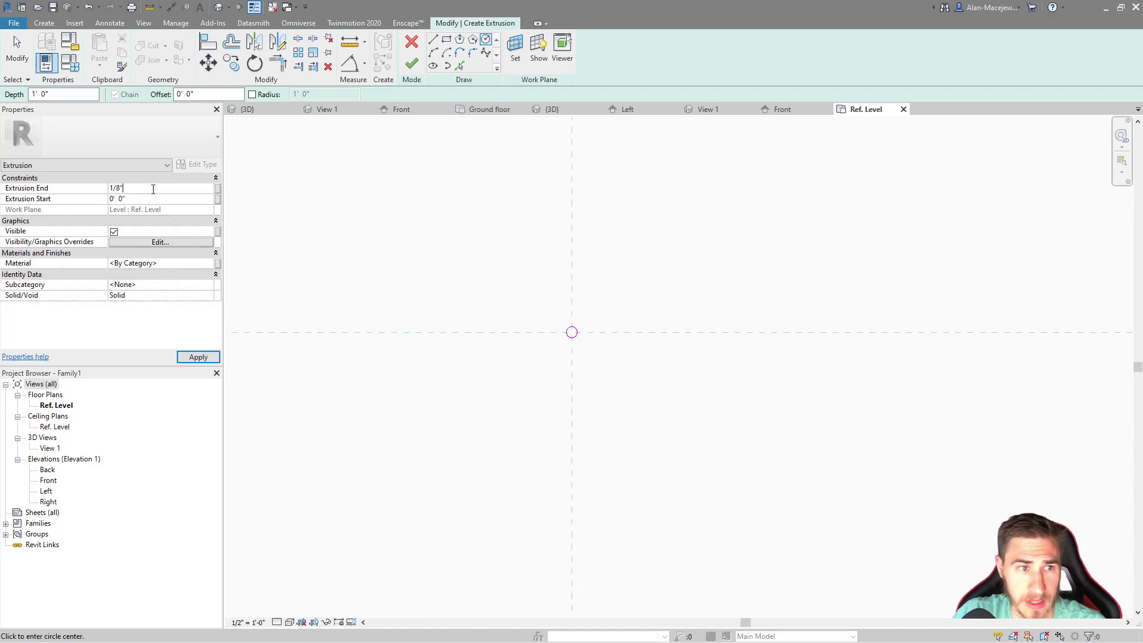
pyautogui.click(416, 64)
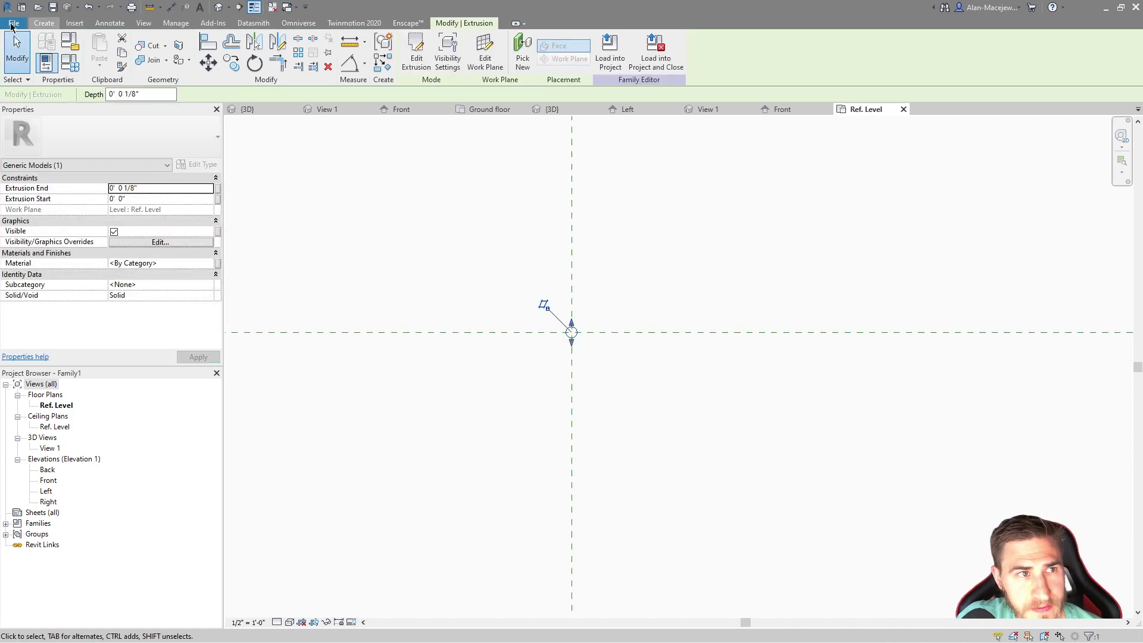
pyautogui.click(219, 6)
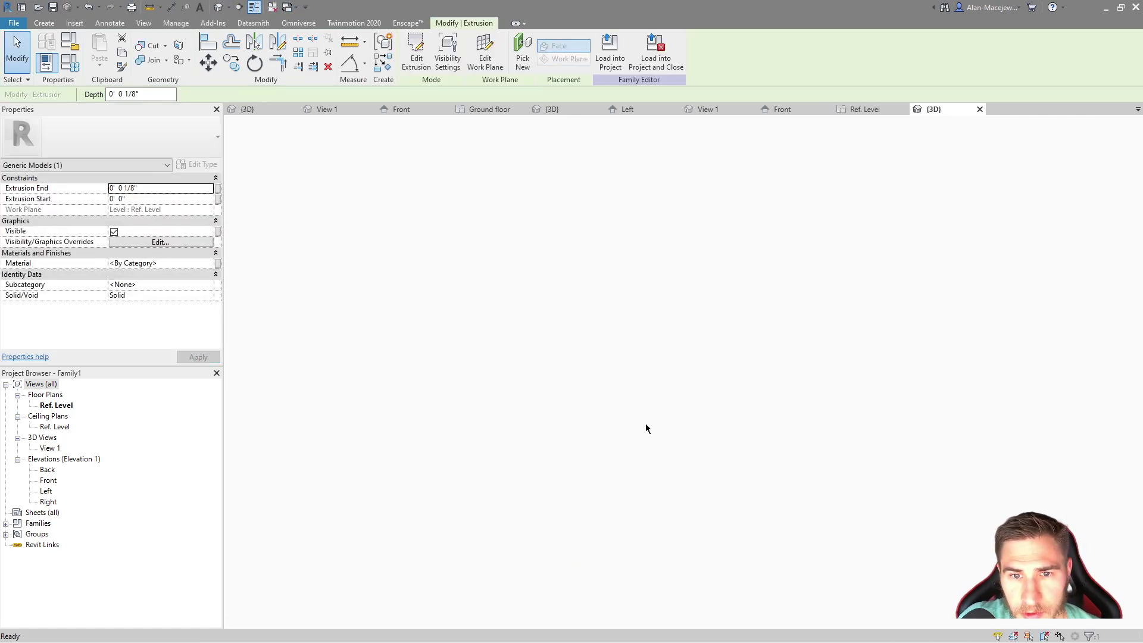
pyautogui.press('Escape')
pyautogui.scroll(-5, 709, 384)
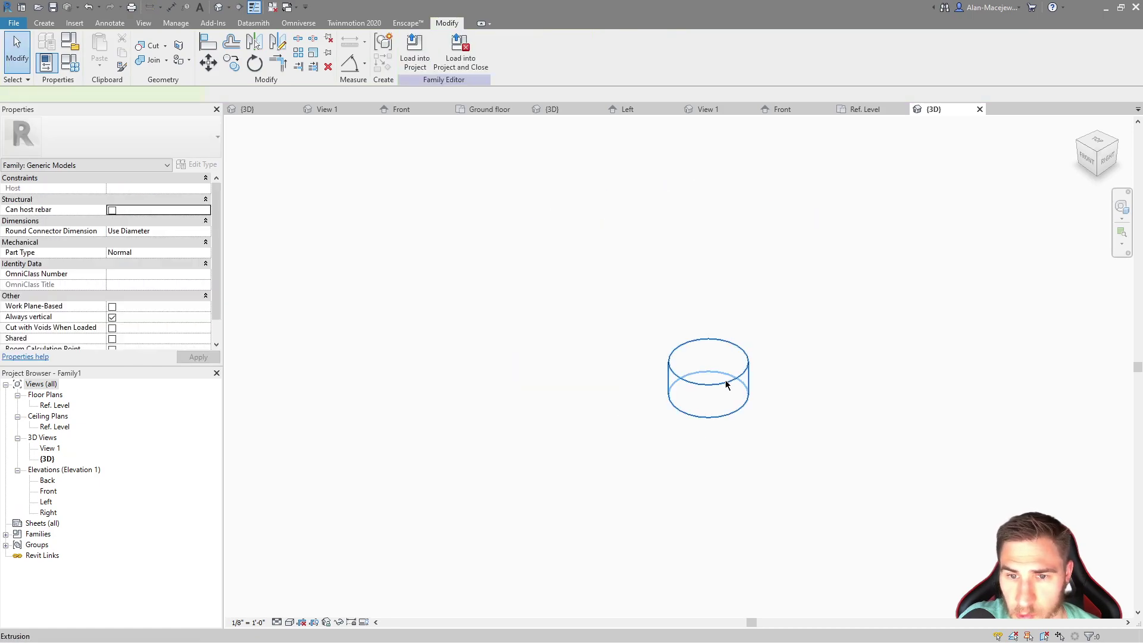
pyautogui.click(726, 385)
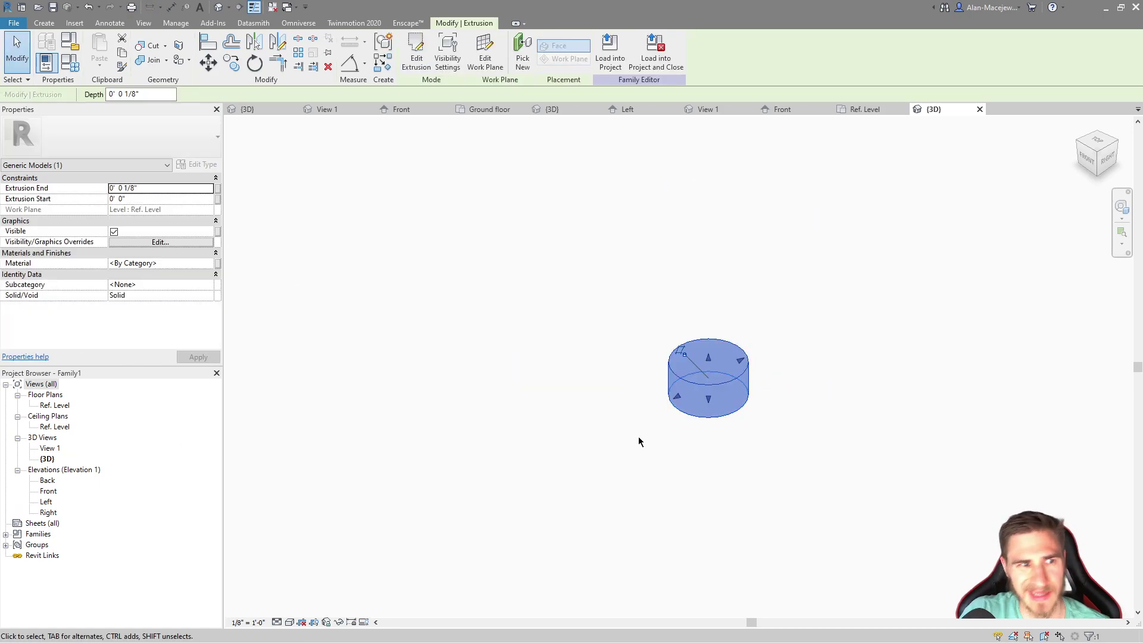
pyautogui.press('Escape')
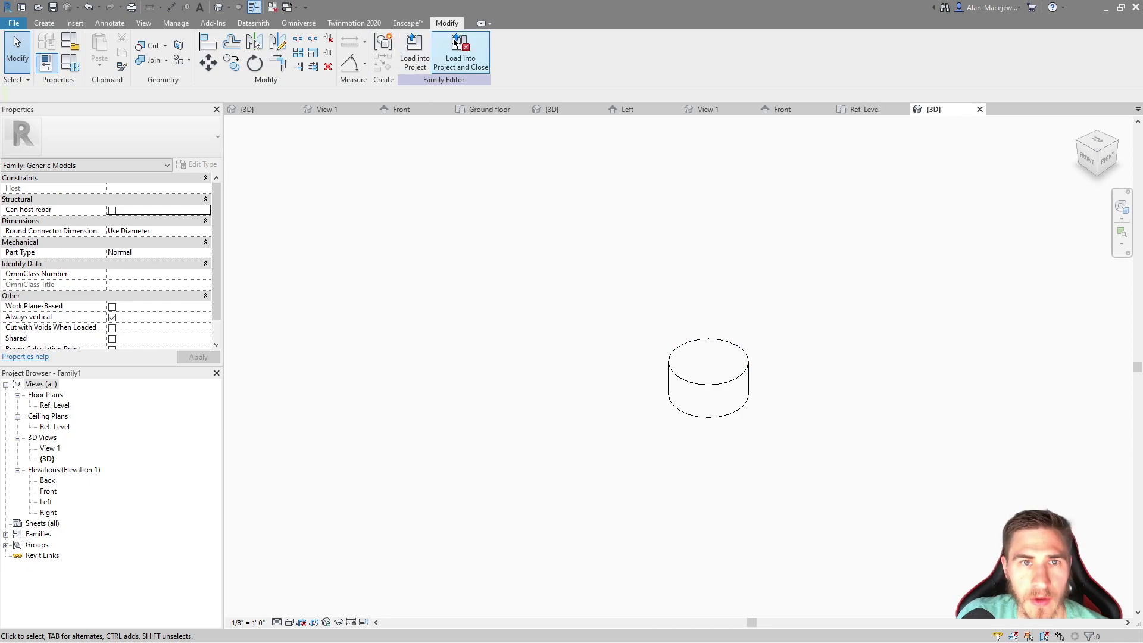
# Save the new family as REPLACE in the 71_Light Source Placement II folder
pyautogui.click(52, 8)
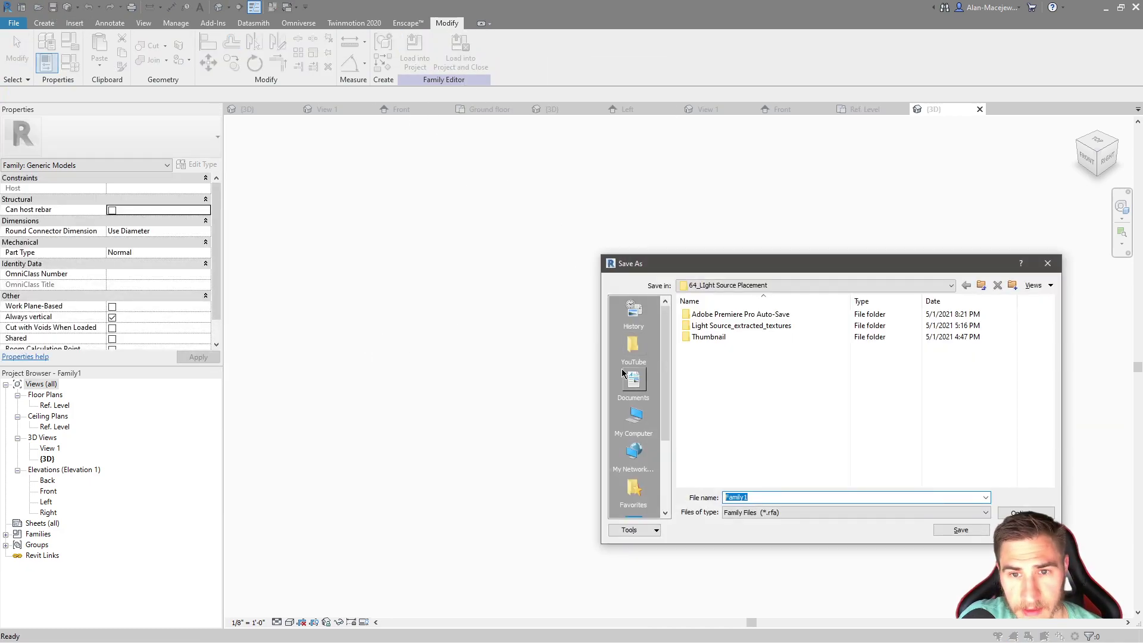
pyautogui.click(983, 286)
pyautogui.doubleClick(736, 473)
pyautogui.write('N')
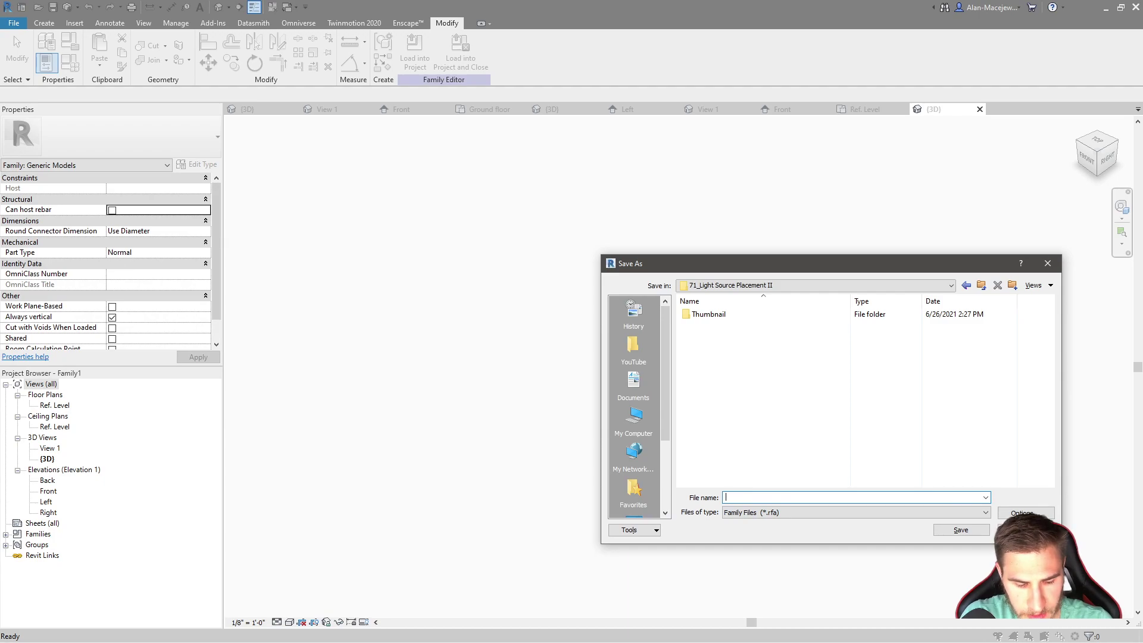
pyautogui.write('REPLACE')
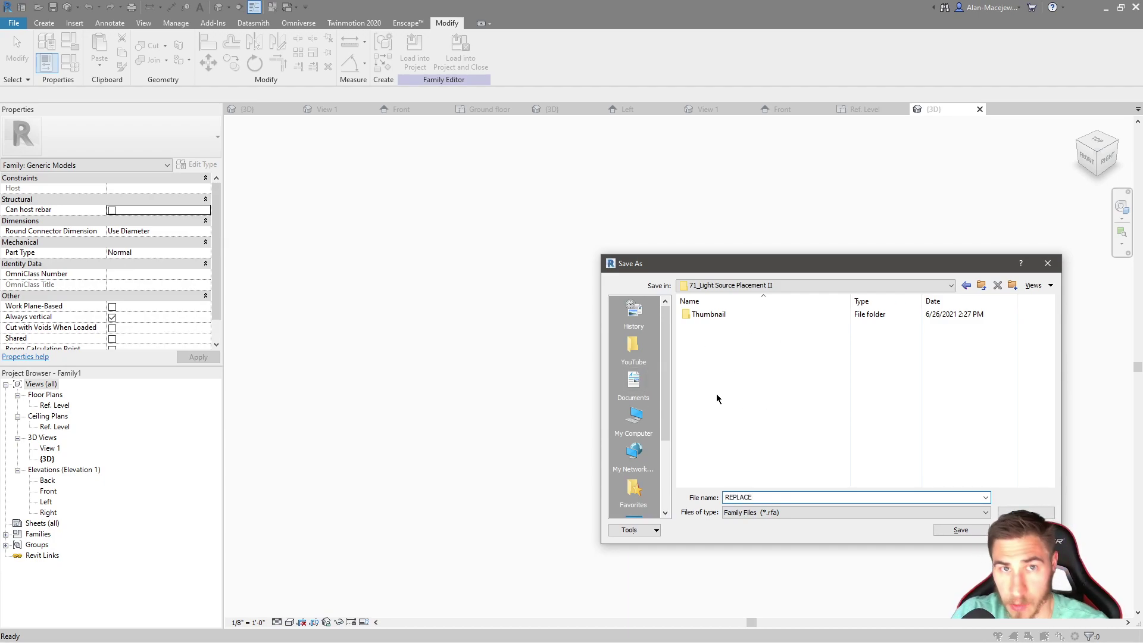
pyautogui.click(947, 531)
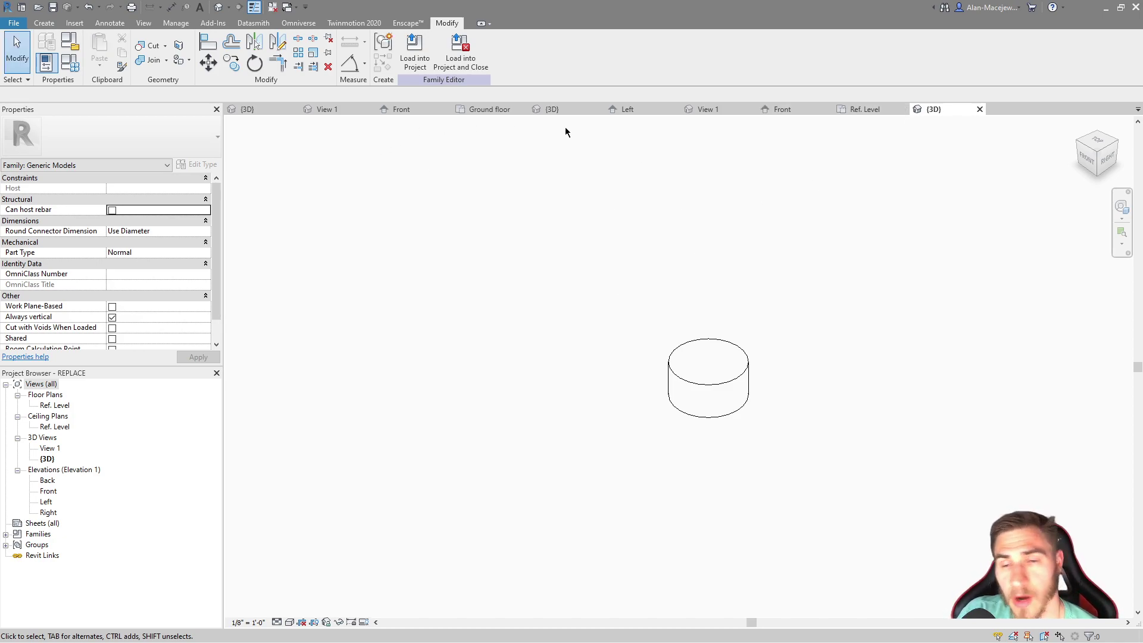
# Load the REPLACE family into Downlight - Recessed Can.rfa, closing its source, and place one instance off-centre in the Ground floor plan
pyautogui.click(479, 71)
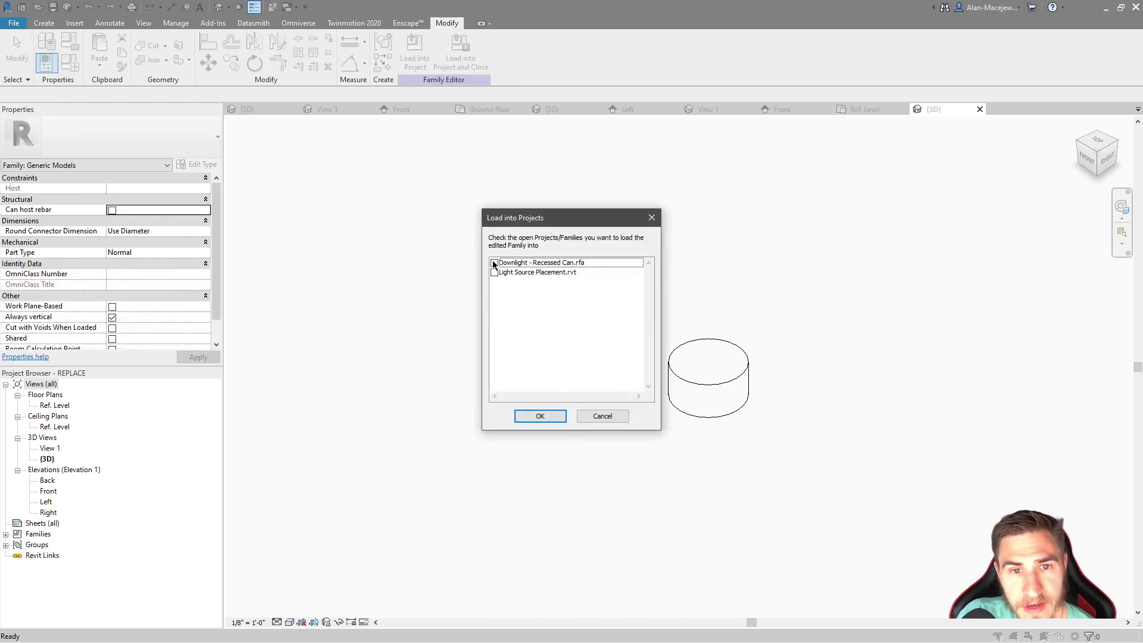
pyautogui.click(494, 263)
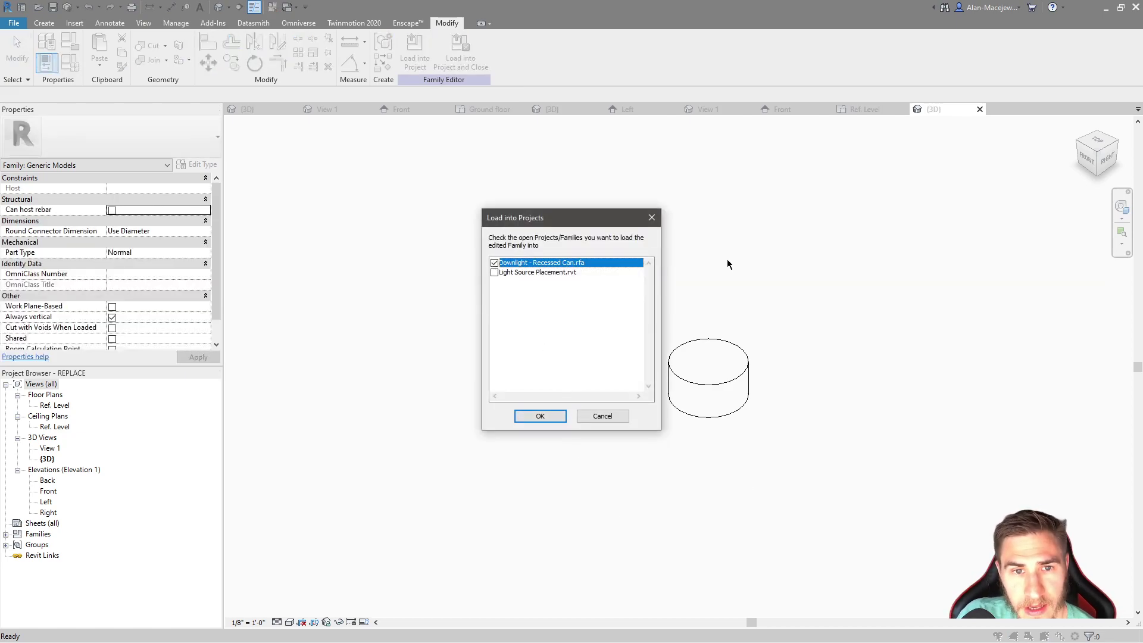
pyautogui.click(530, 419)
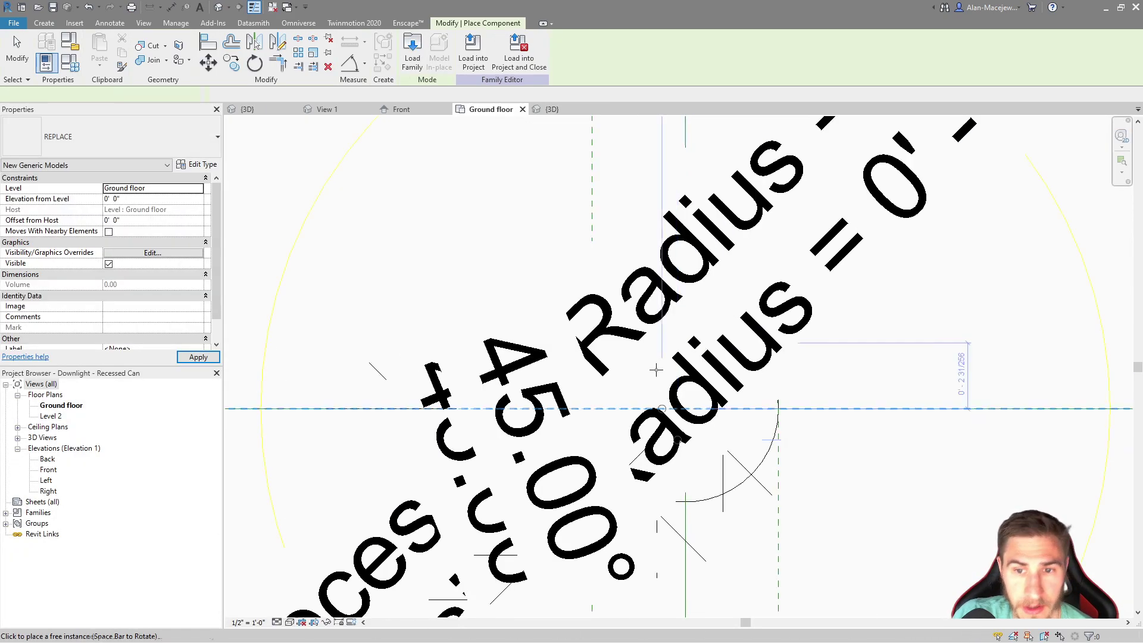
pyautogui.scroll(-3, 774, 359)
pyautogui.scroll(-2, 822, 476)
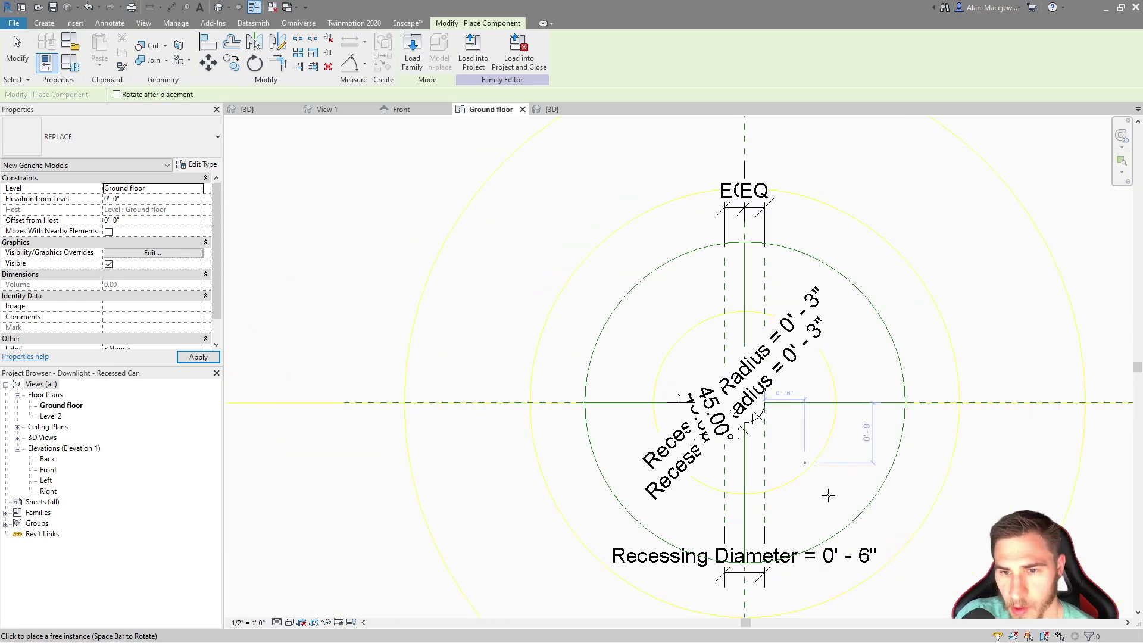
# Align the REPLACE component's front/back centre with the horizontal Light Source Axis reference plane in the Ground floor plan
pyautogui.press('a')
pyautogui.press('l')
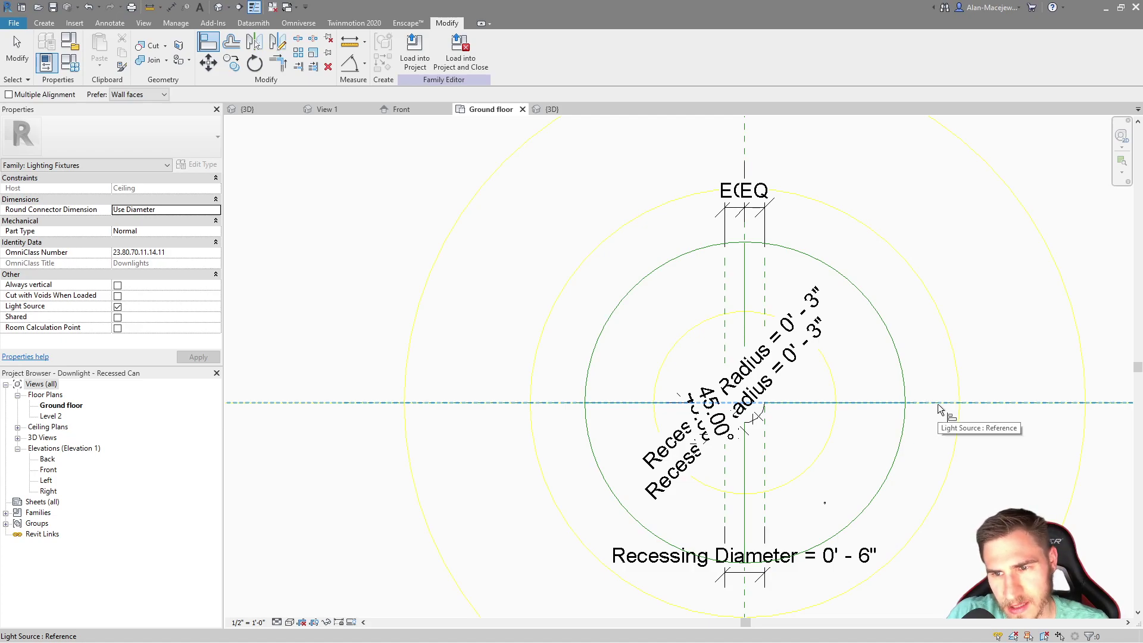
pyautogui.press('Tab')
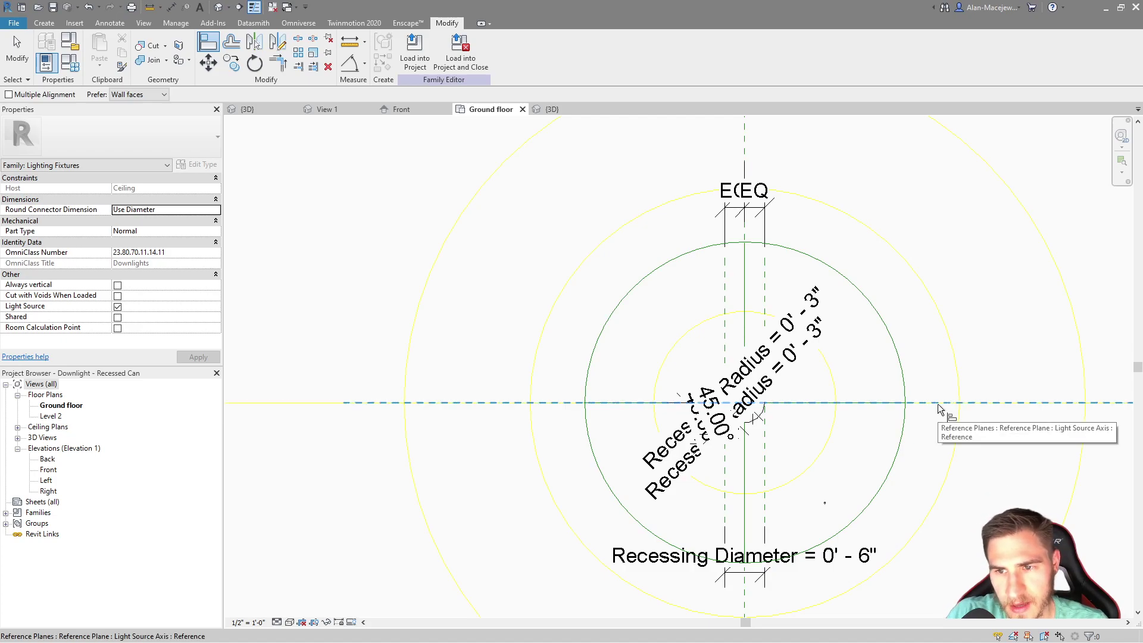
pyautogui.click(938, 404)
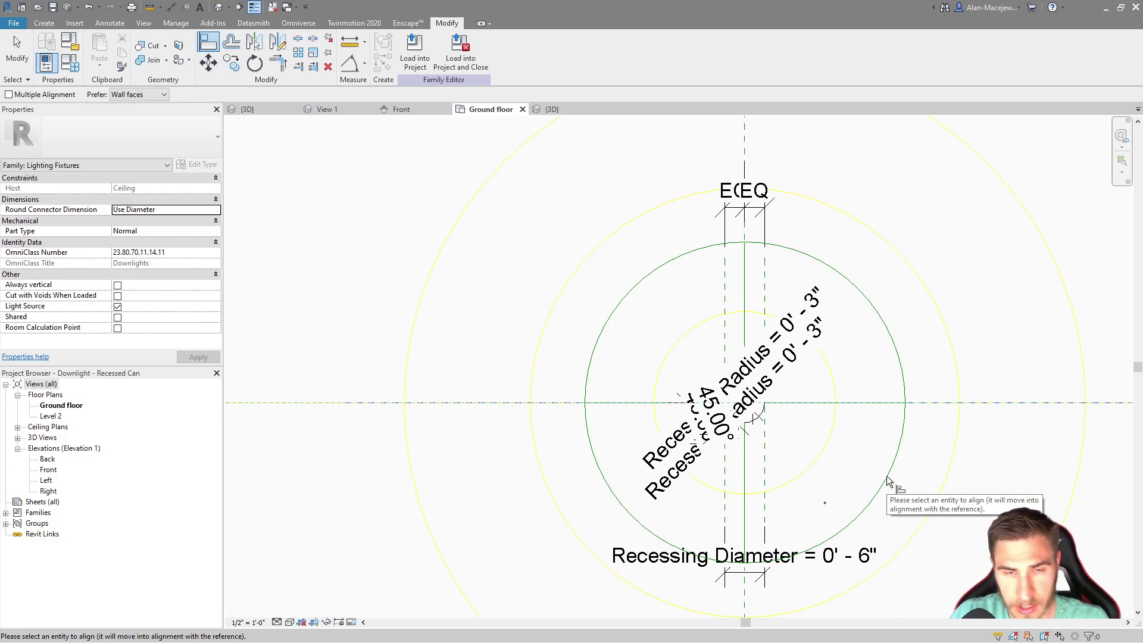
pyautogui.scroll(6, 825, 497)
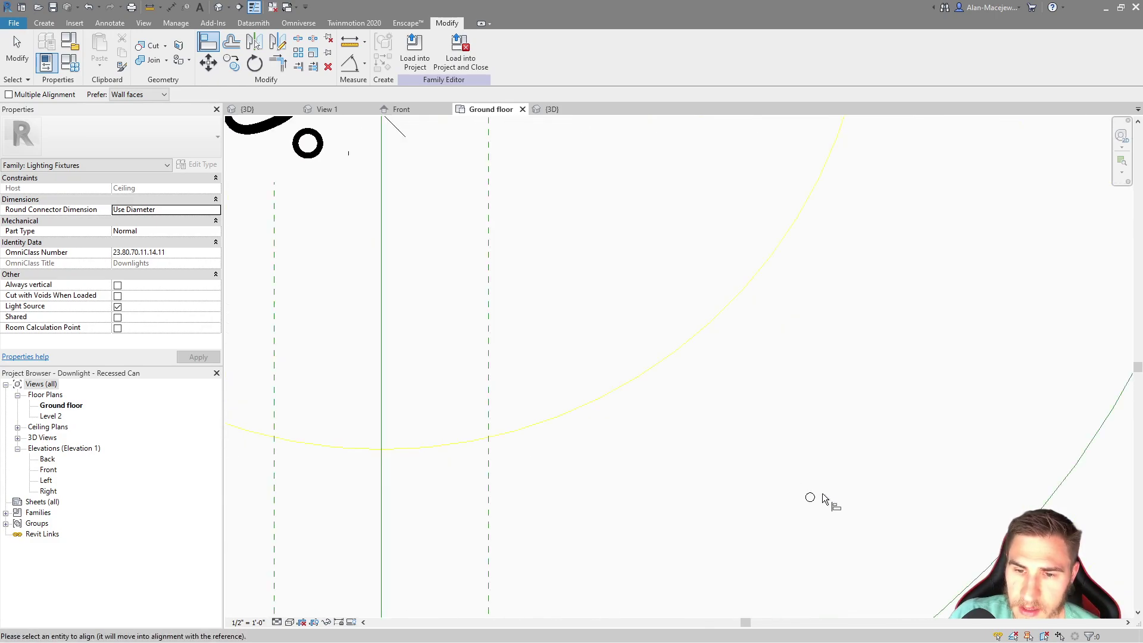
pyautogui.scroll(2, 810, 502)
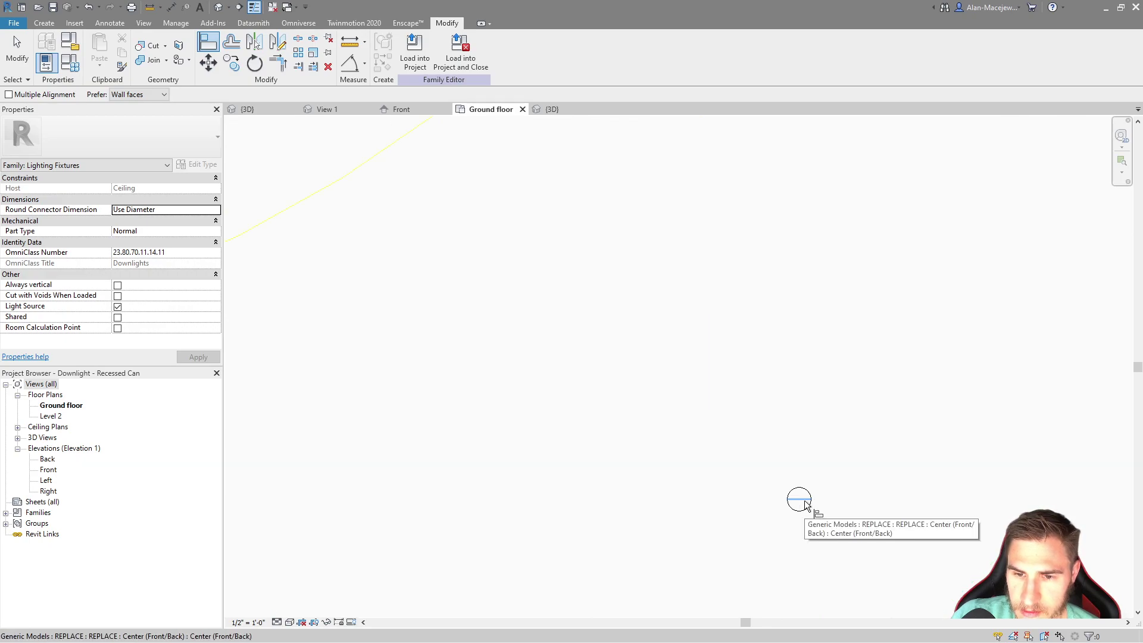
pyautogui.scroll(-5, 738, 496)
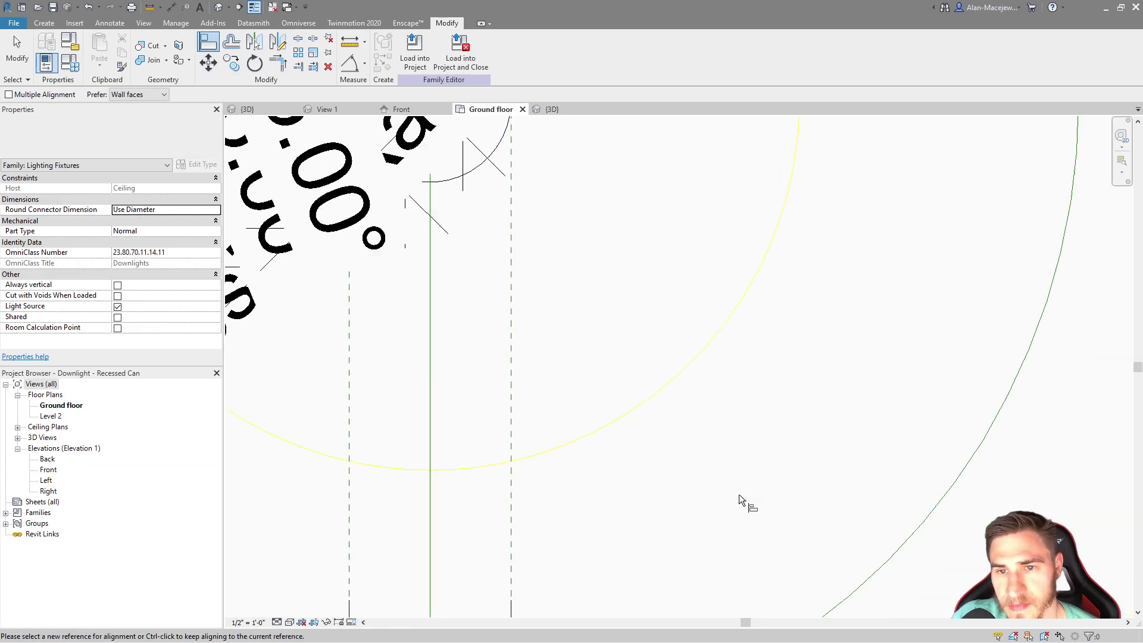
pyautogui.scroll(4, 741, 417)
pyautogui.click(748, 396)
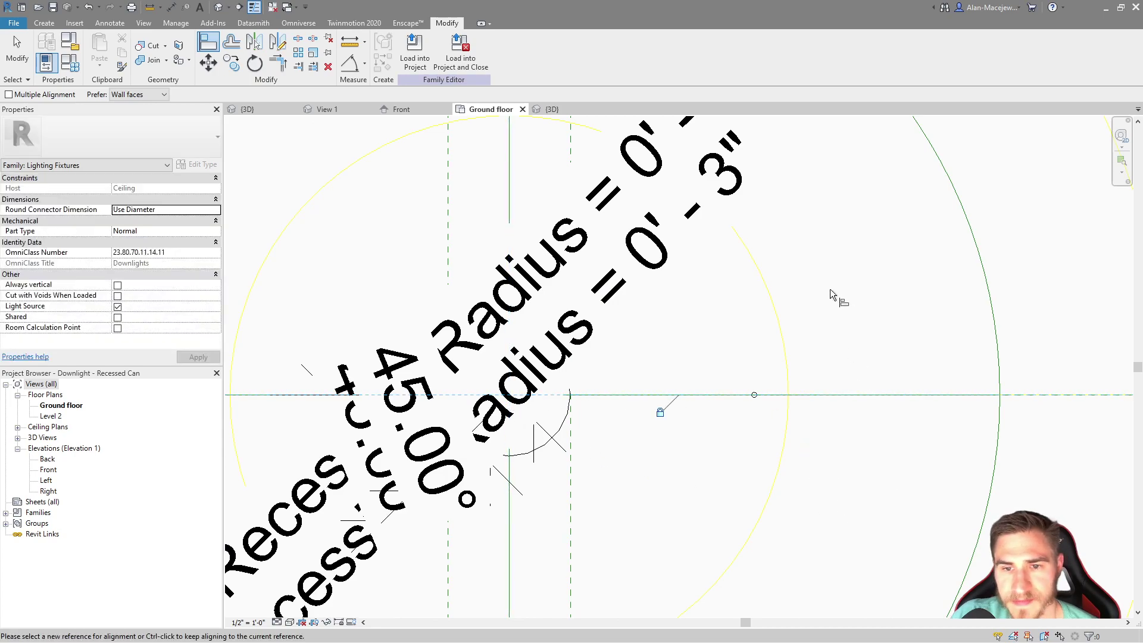
# Align the REPLACE component's left/right centre with the vertical centre reference plane of the downlight
pyautogui.scroll(-3, 830, 287)
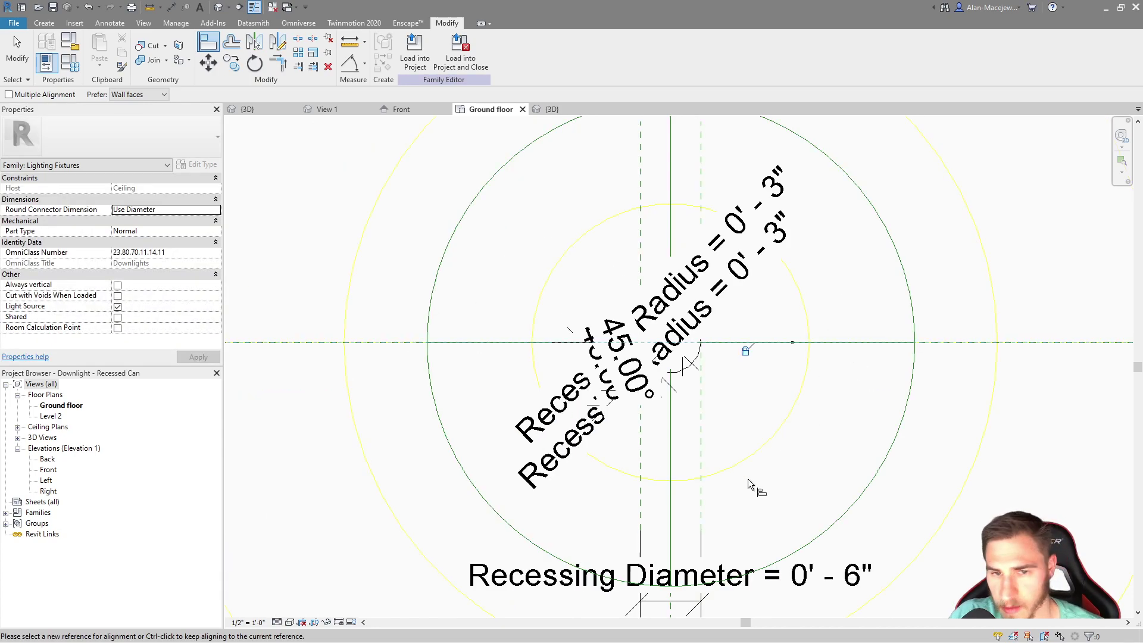
pyautogui.click(671, 528)
pyautogui.scroll(3, 835, 368)
pyautogui.click(791, 411)
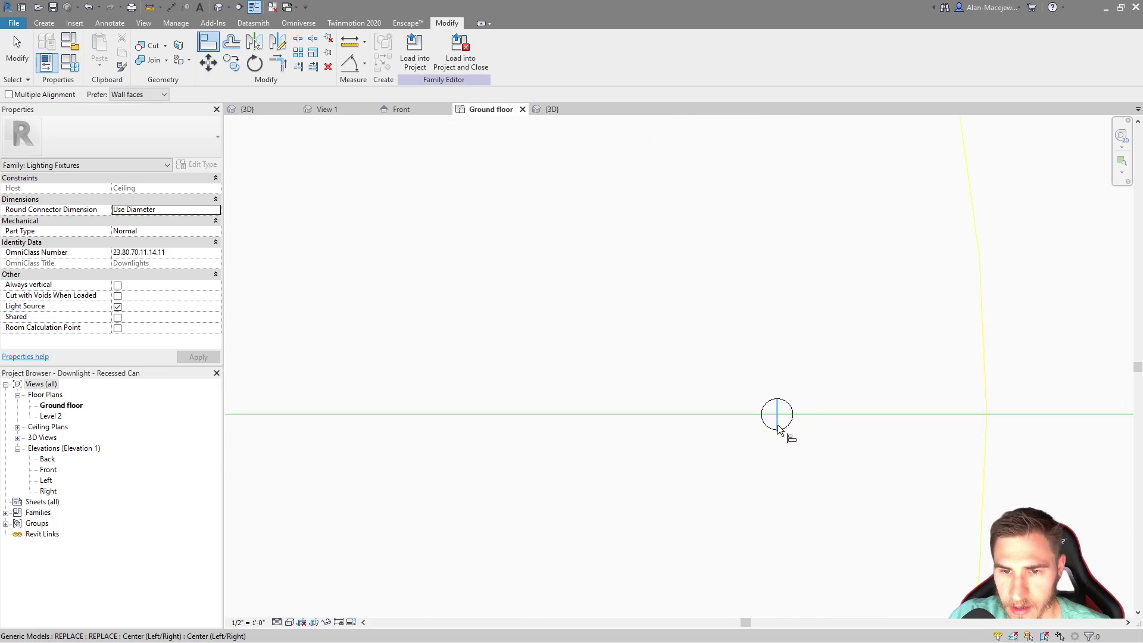
pyautogui.scroll(5, 872, 363)
pyautogui.scroll(-2, 786, 387)
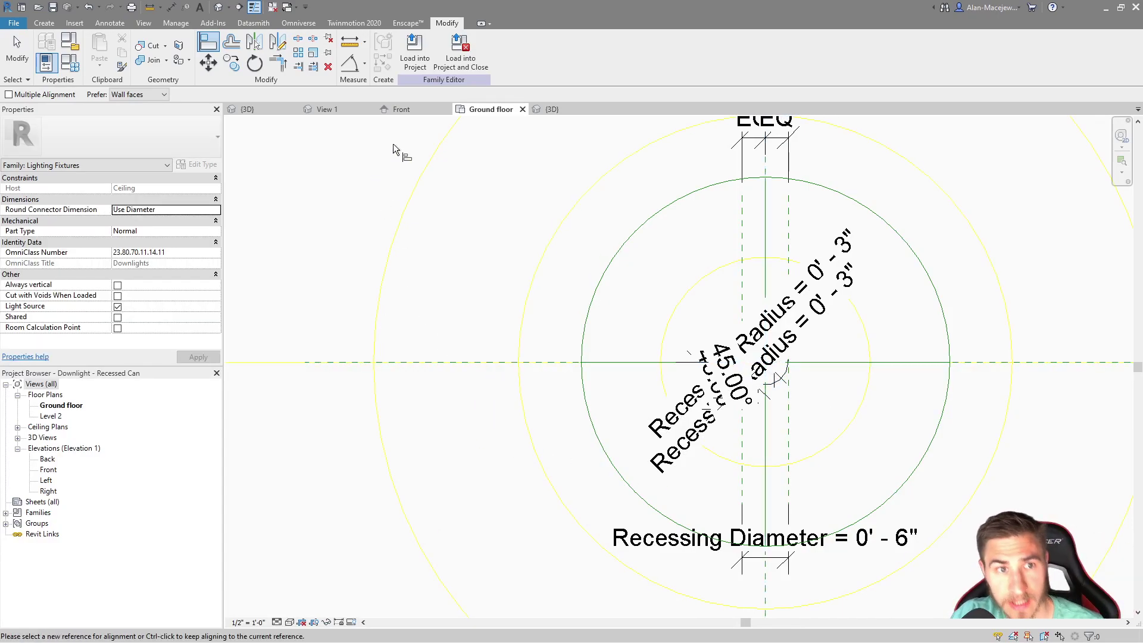
# Locate the placed REPLACE component in the Front elevation and compare its height with the downlight's light source
pyautogui.click(401, 109)
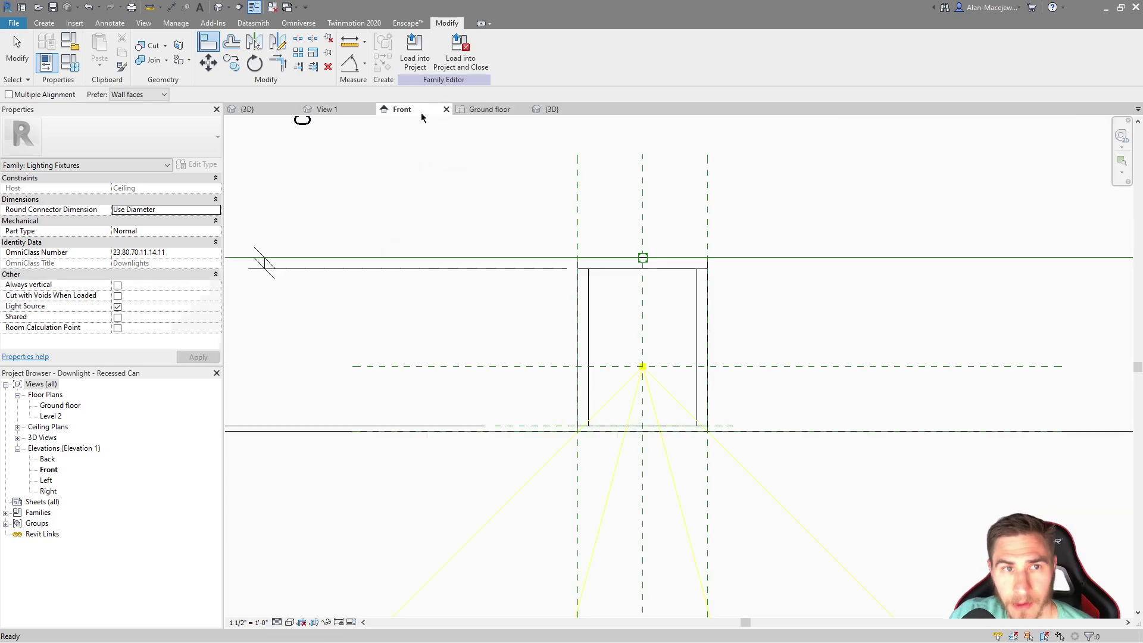
pyautogui.scroll(-5, 627, 405)
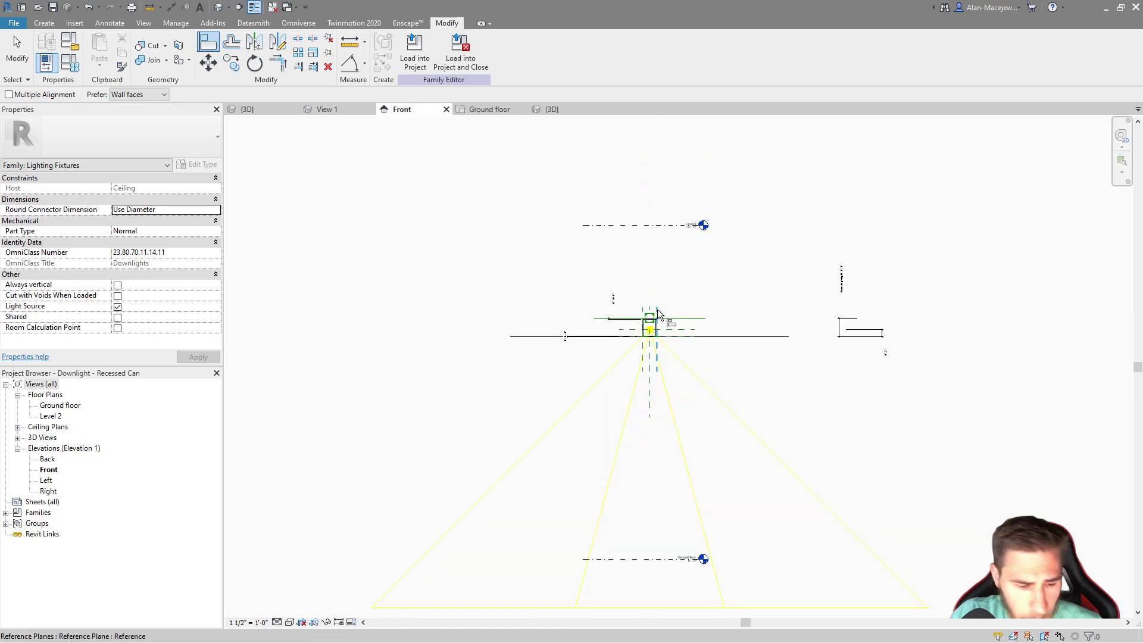
pyautogui.press('Escape')
pyautogui.scroll(6, 633, 480)
pyautogui.press('Escape')
pyautogui.moveTo(528, 536); pyautogui.dragTo(661, 417)
pyautogui.scroll(3, 607, 508)
pyautogui.scroll(-2, 597, 497)
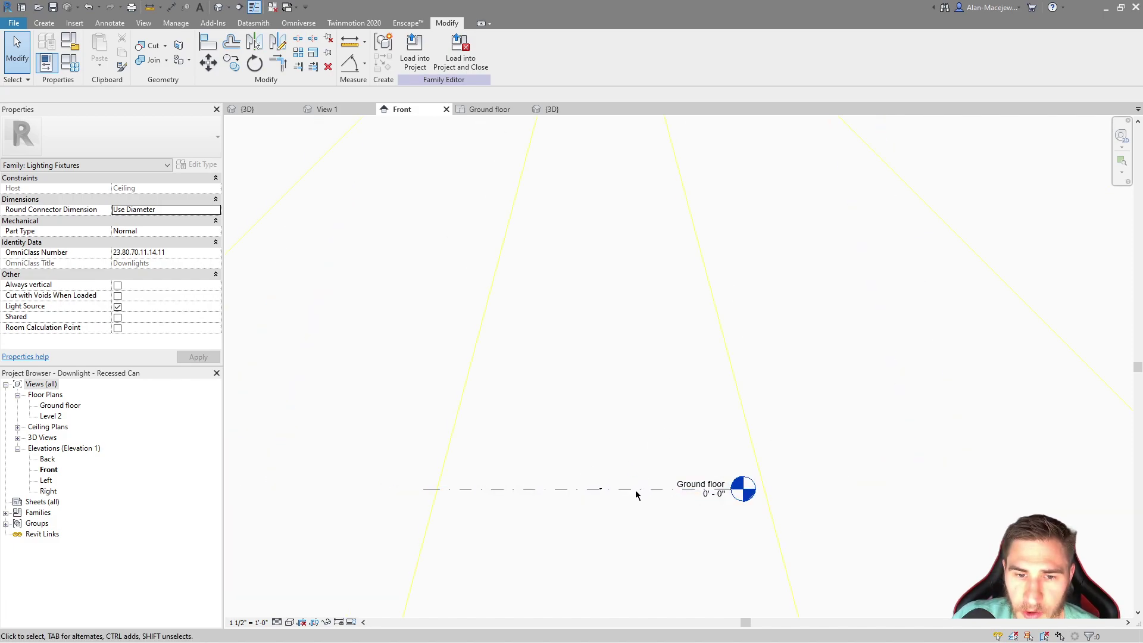
pyautogui.scroll(4, 615, 494)
pyautogui.scroll(-5, 591, 514)
pyautogui.moveTo(564, 373); pyautogui.dragTo(582, 549, button='middle')
pyautogui.scroll(6, 603, 146)
pyautogui.moveTo(673, 194); pyautogui.dragTo(659, 232, button='middle')
# Align the bottom of the REPLACE component with the light source's elevation in the Front view
pyautogui.press('a')
pyautogui.press('l')
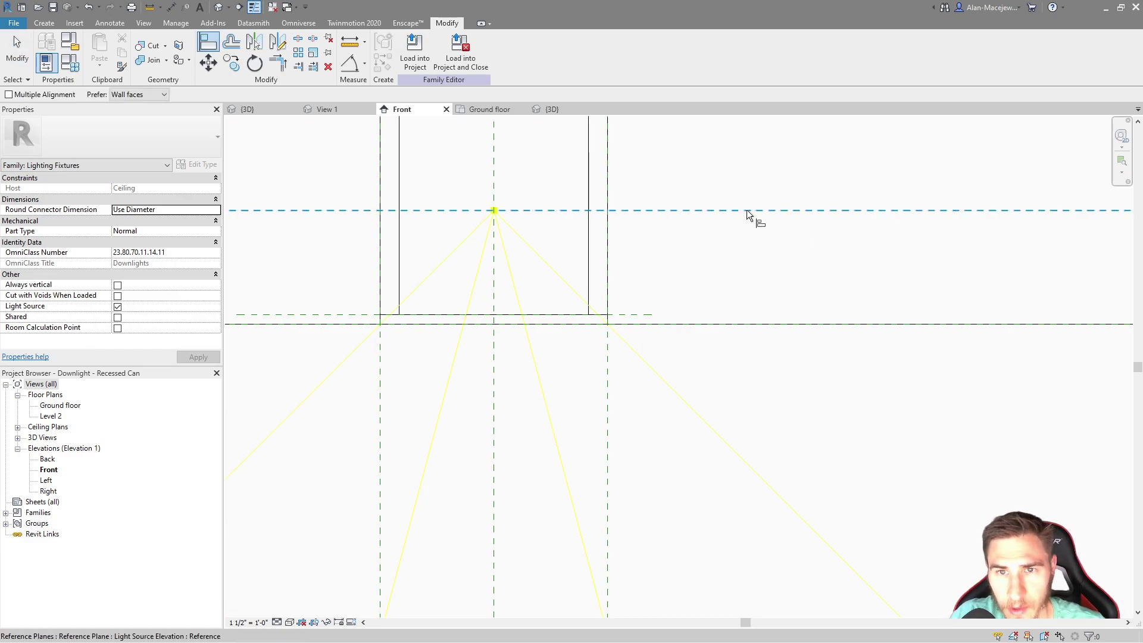
pyautogui.scroll(-1, 749, 216)
pyautogui.moveTo(748, 216); pyautogui.dragTo(733, 286, button='middle')
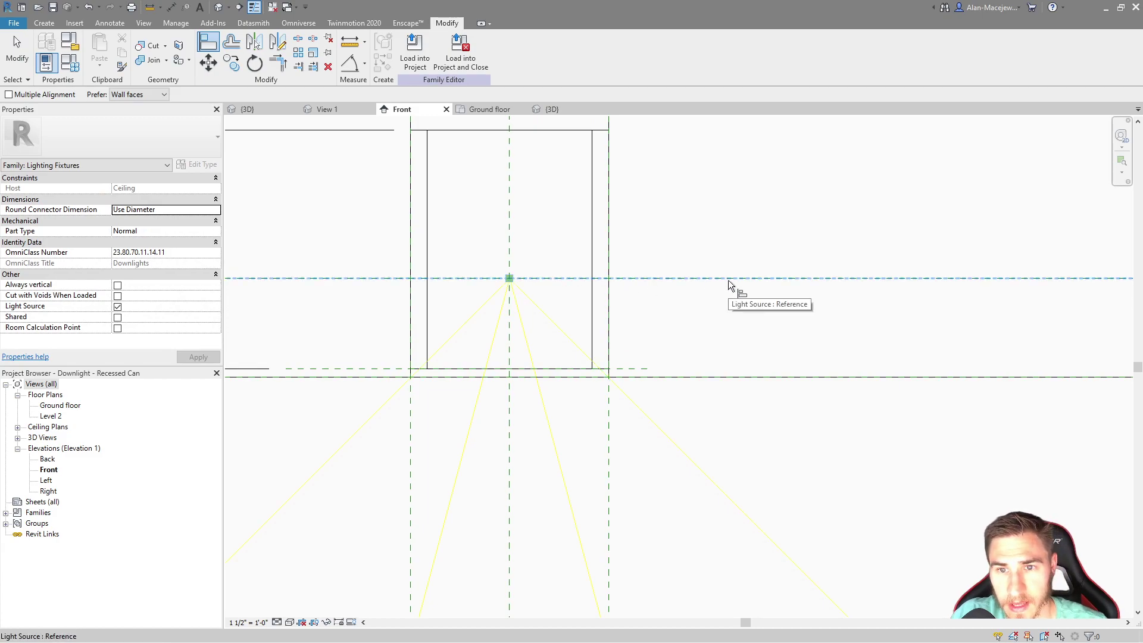
pyautogui.click(728, 280)
pyautogui.scroll(-1, 745, 205)
pyautogui.scroll(-3, 744, 205)
pyautogui.scroll(5, 748, 439)
pyautogui.scroll(1, 738, 446)
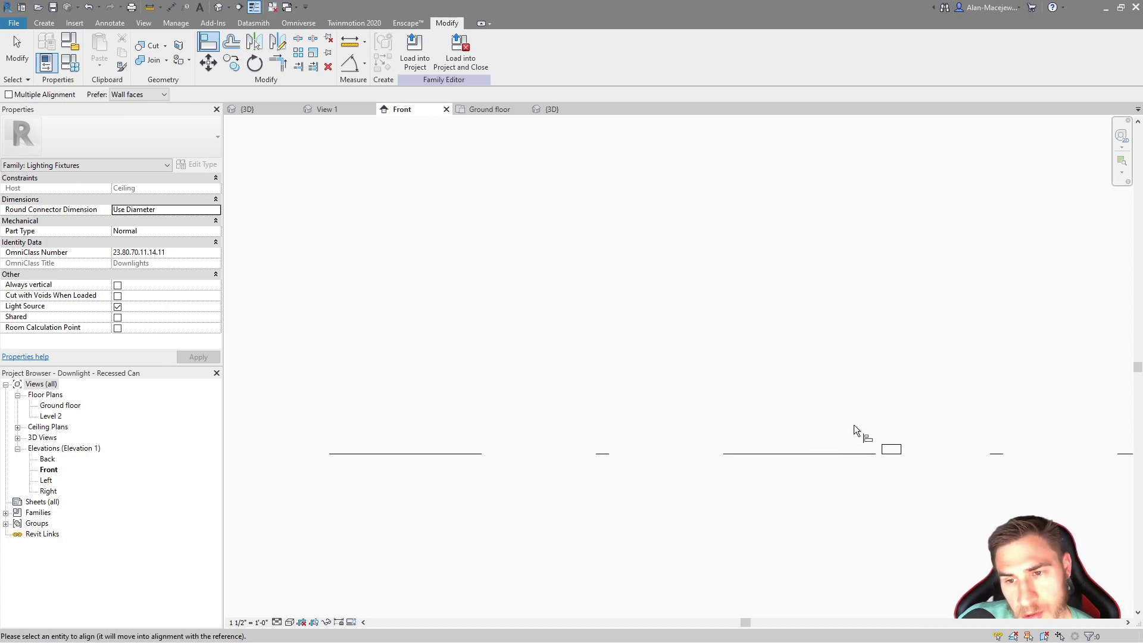
pyautogui.click(903, 452)
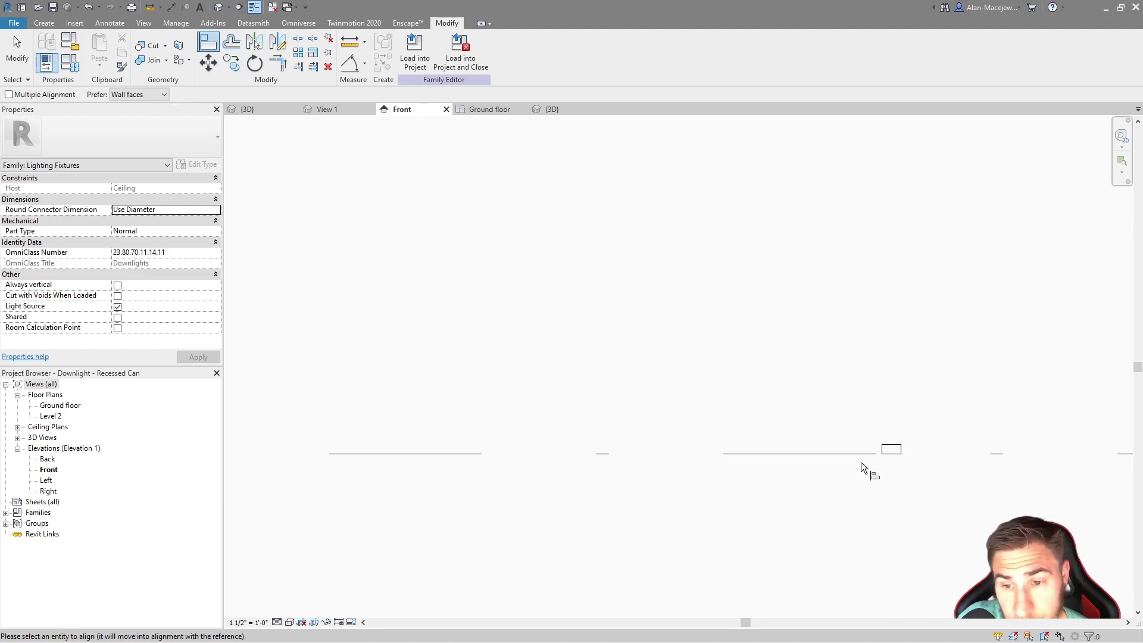
pyautogui.click(886, 457)
pyautogui.scroll(-9, 717, 476)
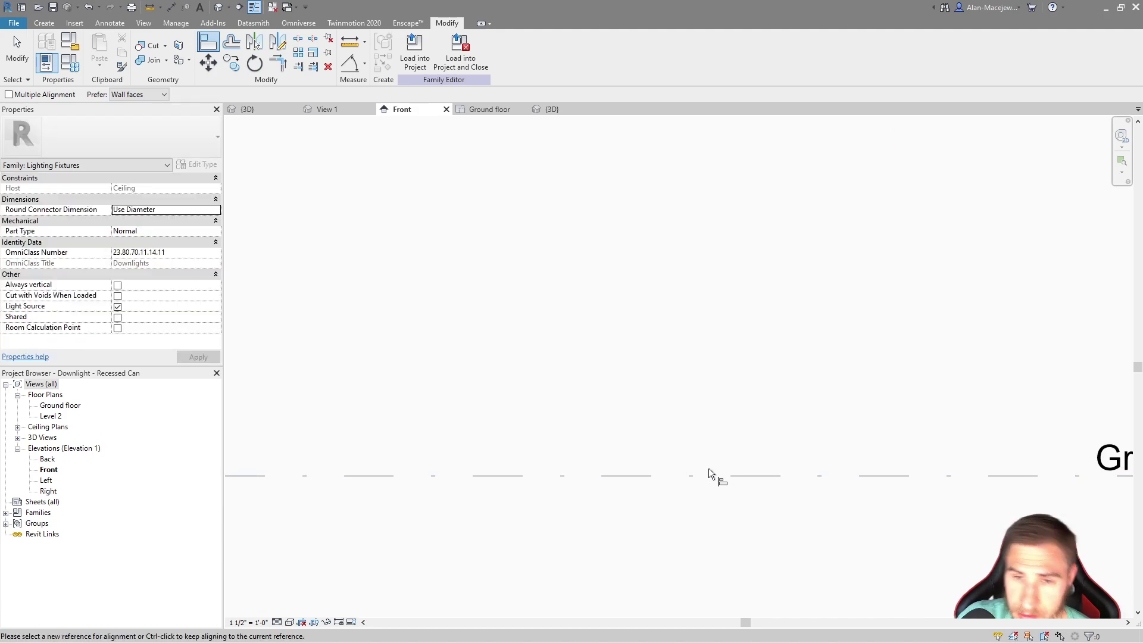
# Check the aligned REPLACE component's position against the light source inside the can in the Front elevation
pyautogui.moveTo(774, 403); pyautogui.dragTo(767, 564, button='middle')
pyautogui.scroll(4, 715, 321)
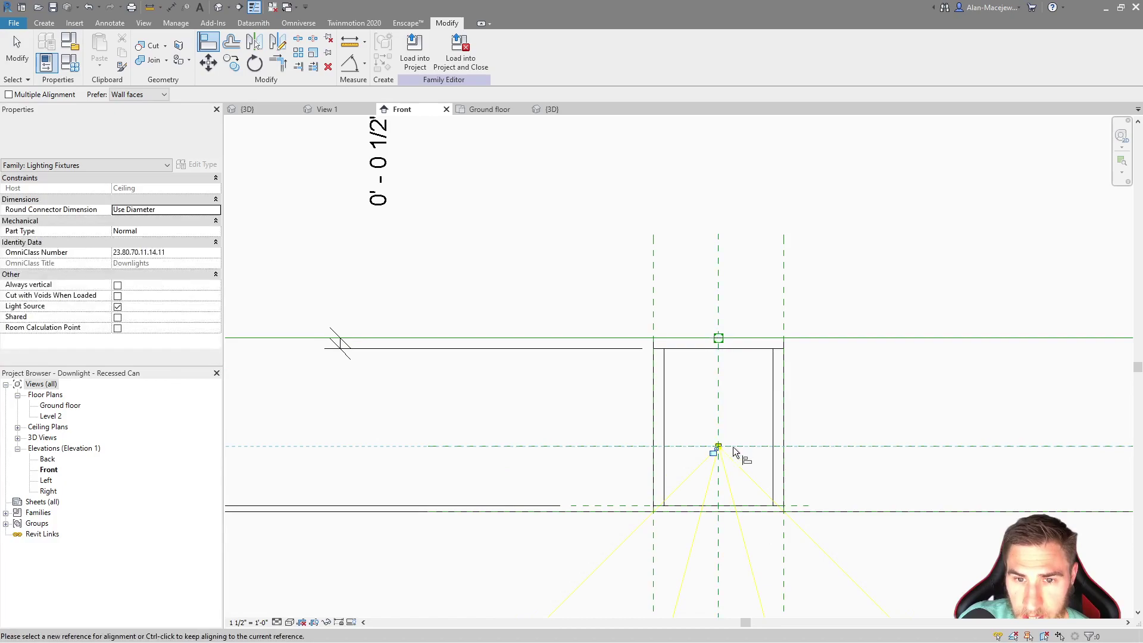
pyautogui.scroll(2, 715, 452)
pyautogui.click(717, 458)
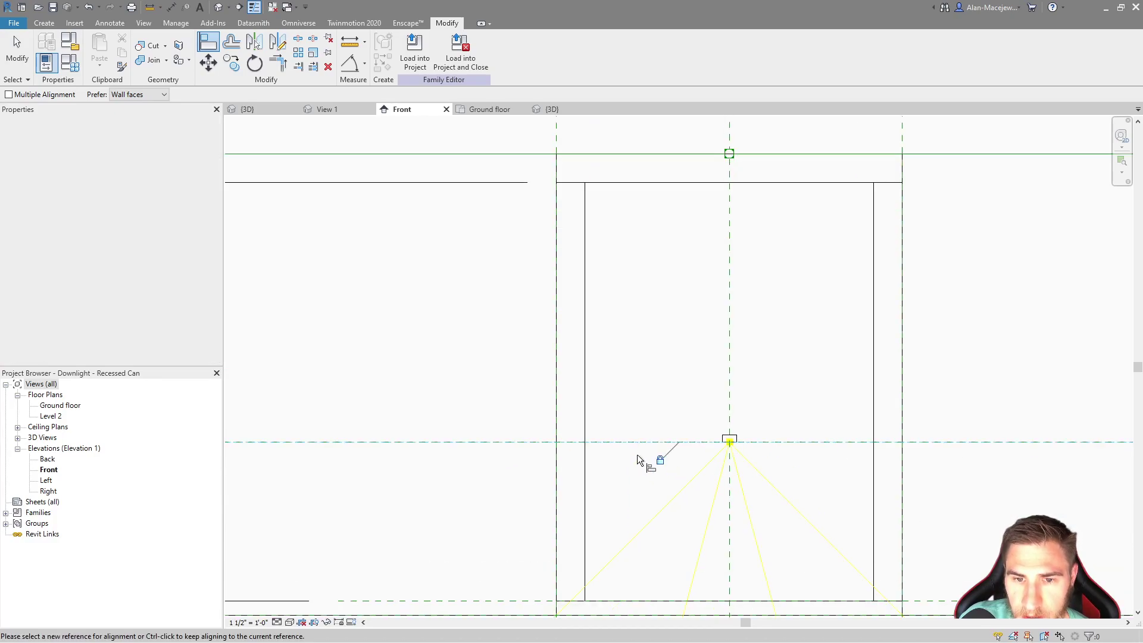
pyautogui.scroll(-3, 659, 382)
pyautogui.moveTo(671, 380); pyautogui.dragTo(691, 359, button='middle')
pyautogui.press('Escape')
pyautogui.press('Escape')
pyautogui.scroll(3, 734, 412)
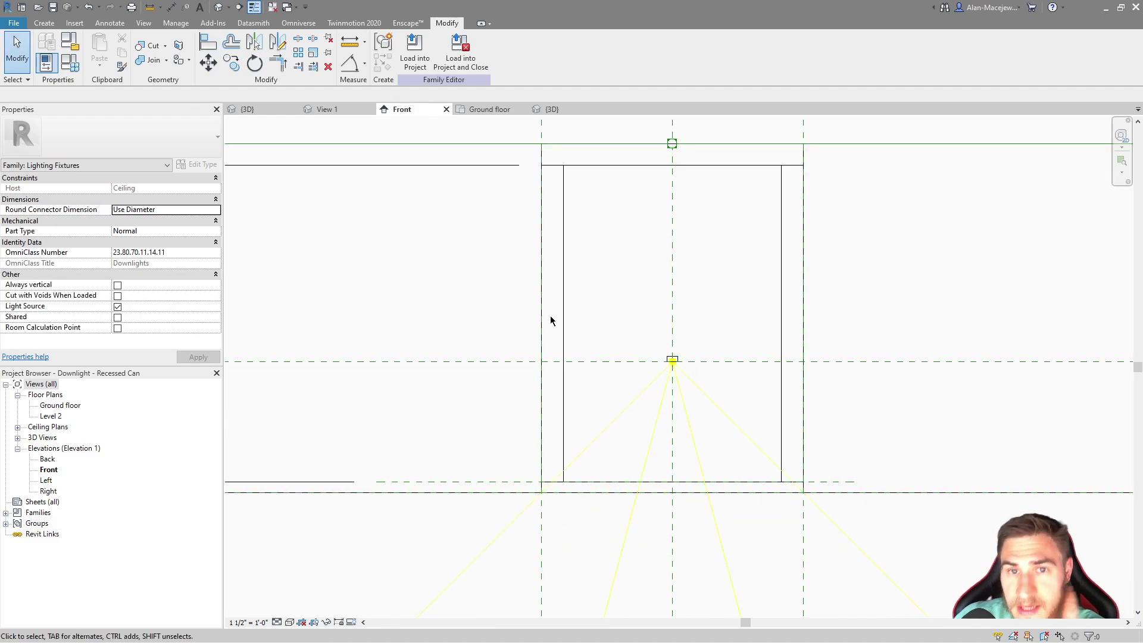
# Select the nested REPLACE component at the downlight's light source in the Front elevation and examine its placement and alignment constraints
pyautogui.scroll(-1, 591, 312)
pyautogui.moveTo(591, 319); pyautogui.dragTo(572, 337, button='middle')
pyautogui.scroll(2, 626, 358)
pyautogui.moveTo(632, 377); pyautogui.dragTo(619, 402, button='middle')
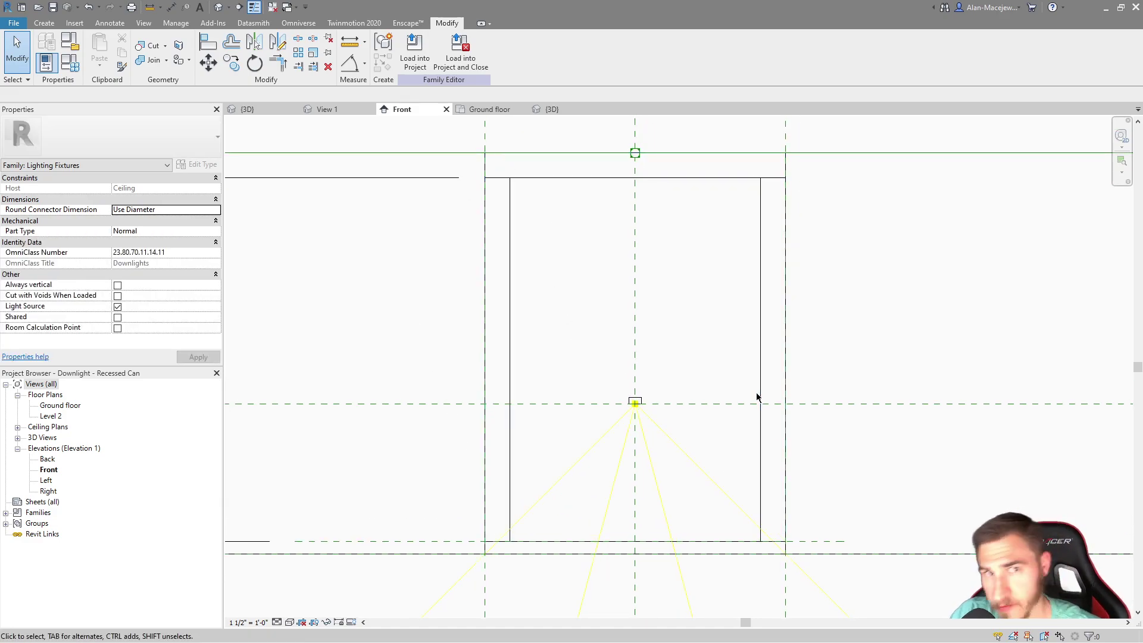
pyautogui.moveTo(614, 381); pyautogui.dragTo(691, 424)
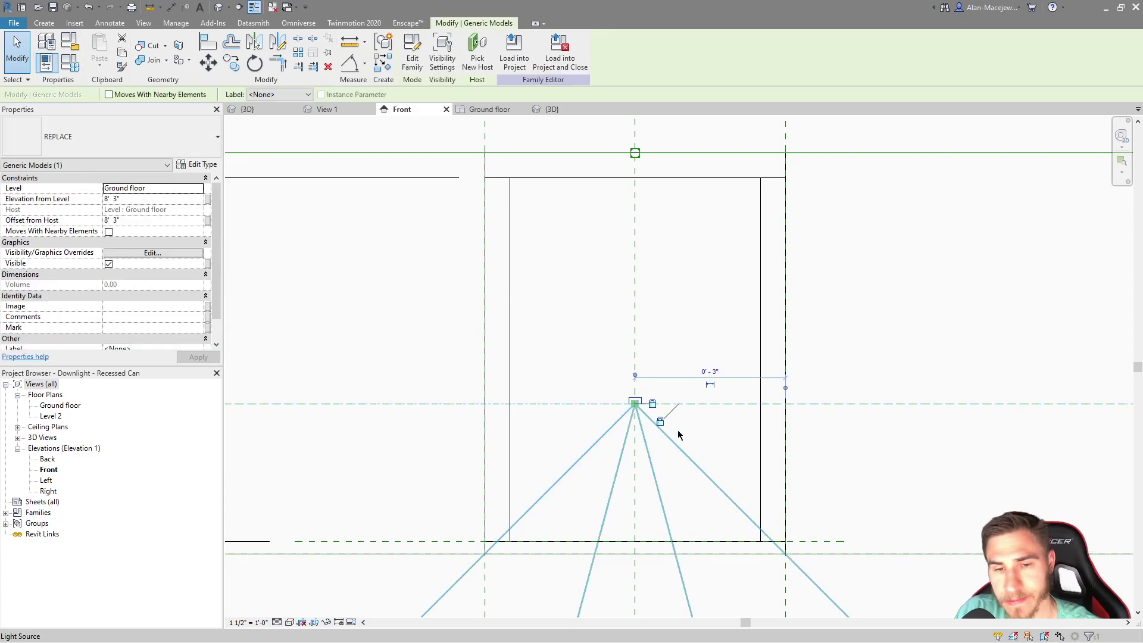
pyautogui.click(716, 312)
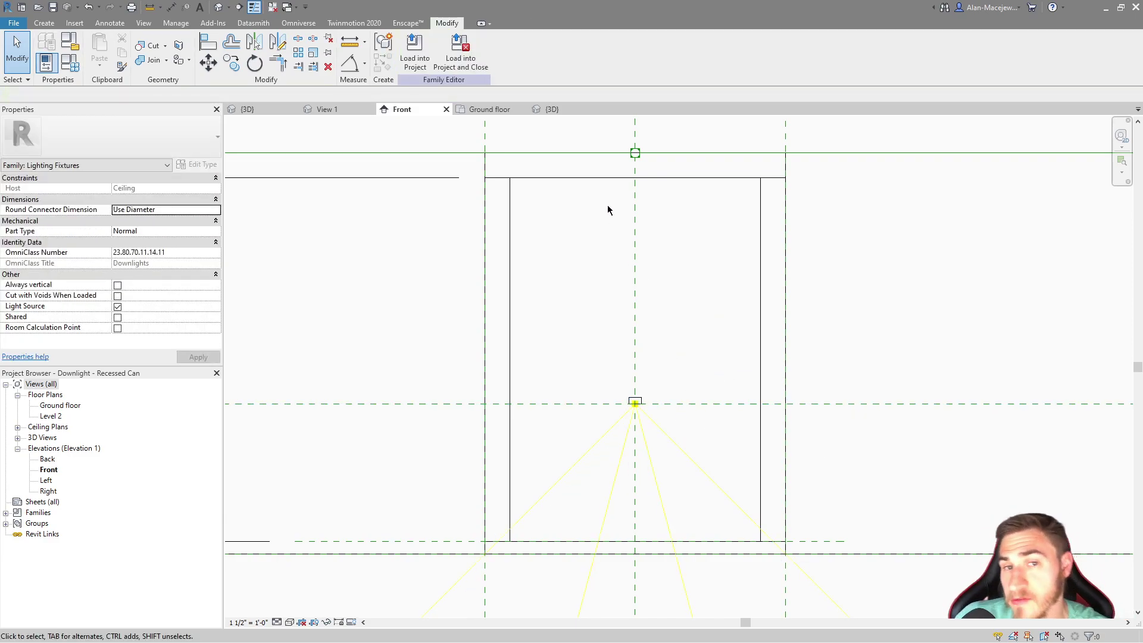
pyautogui.moveTo(599, 380); pyautogui.dragTo(709, 437)
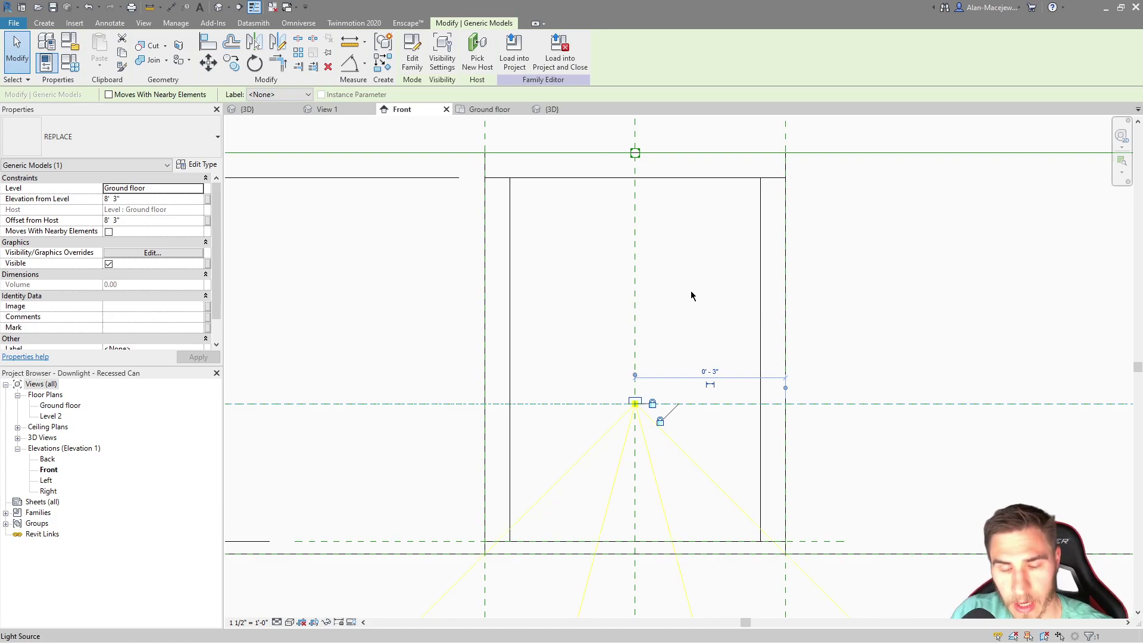
pyautogui.press('Escape')
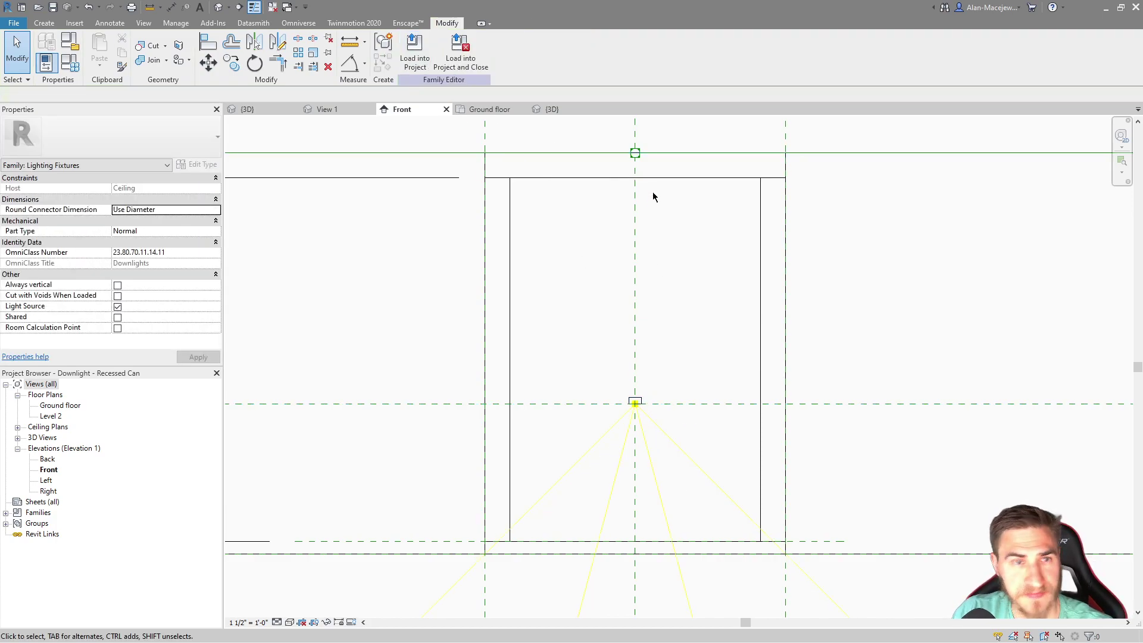
pyautogui.click(58, 6)
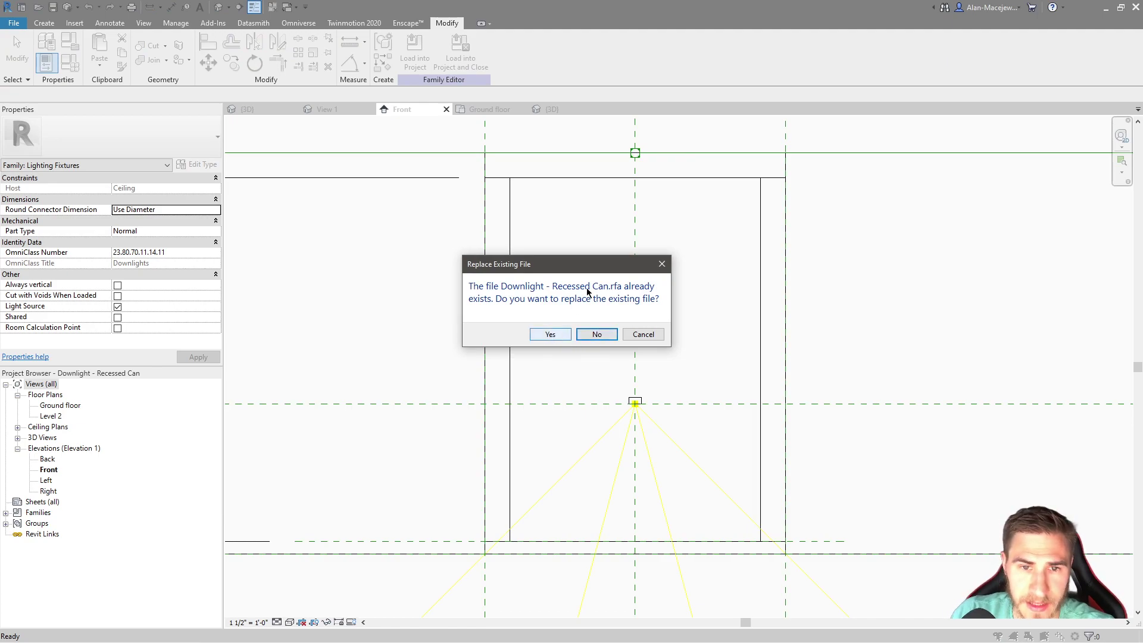
pyautogui.click(665, 264)
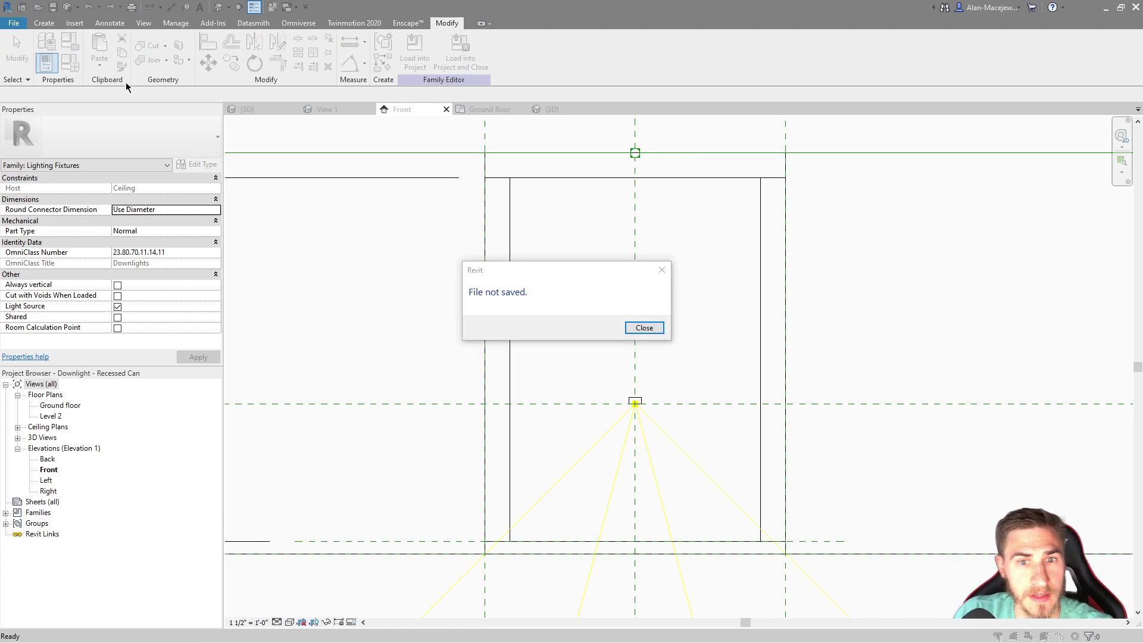
pyautogui.click(644, 328)
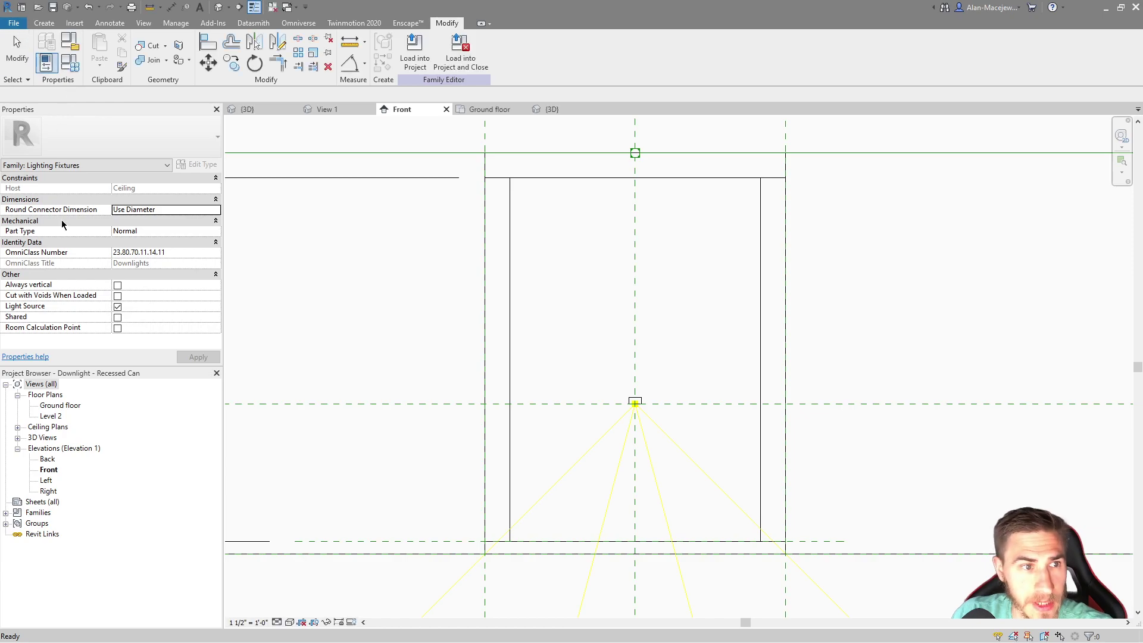
# Save the modified downlight as a new family named Downlight - Recessed Can_NEW
pyautogui.moveTo(74, 169)
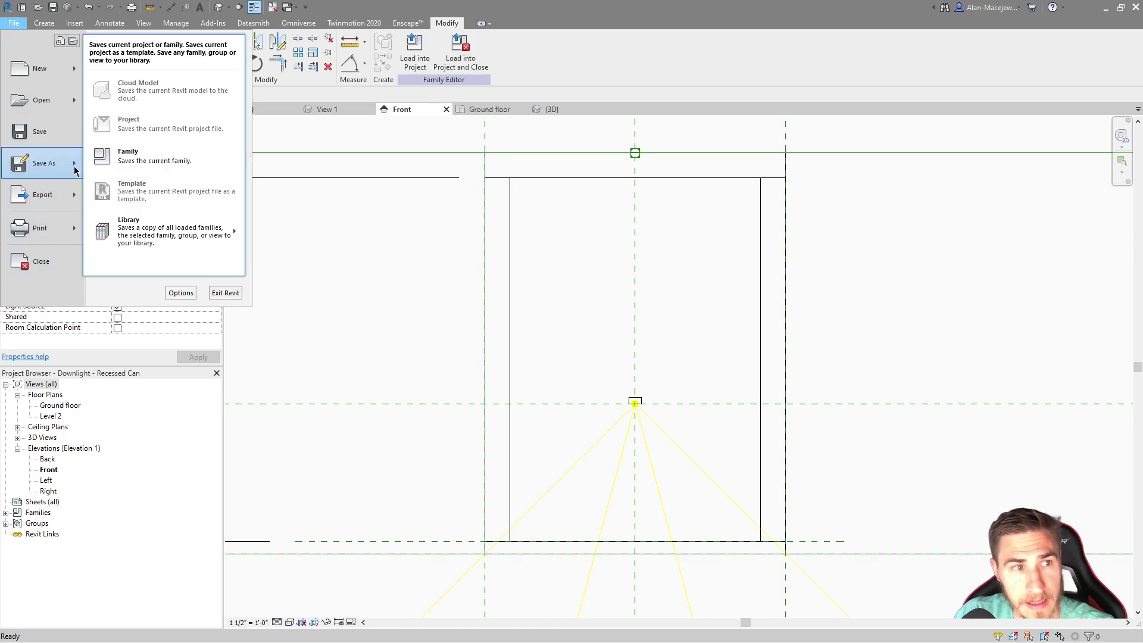
pyautogui.click(178, 159)
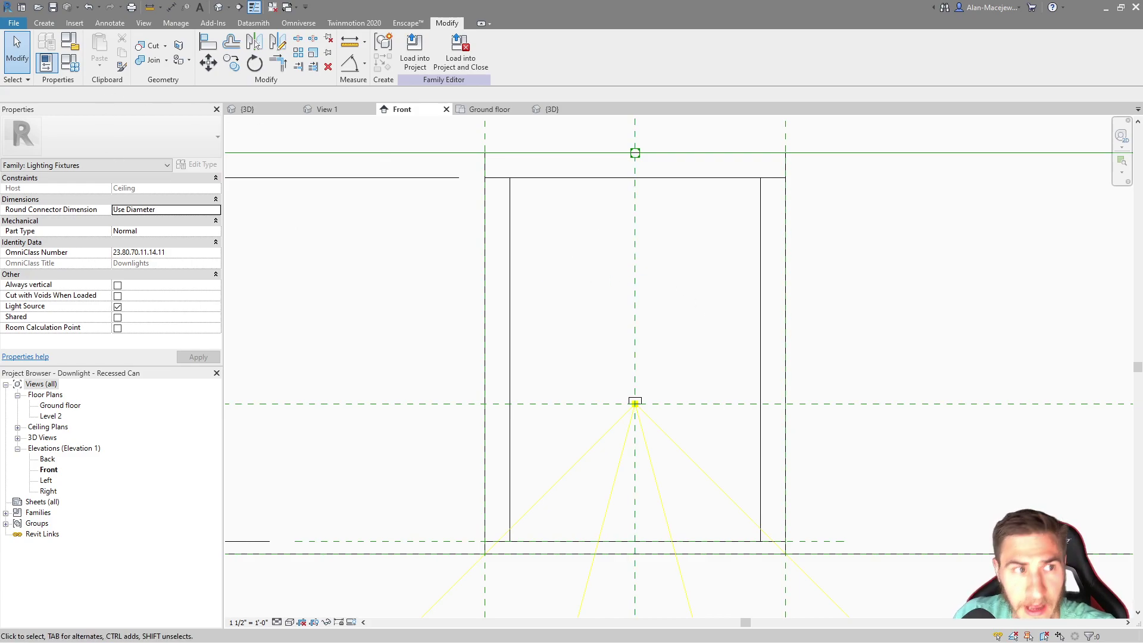
pyautogui.click(13, 22)
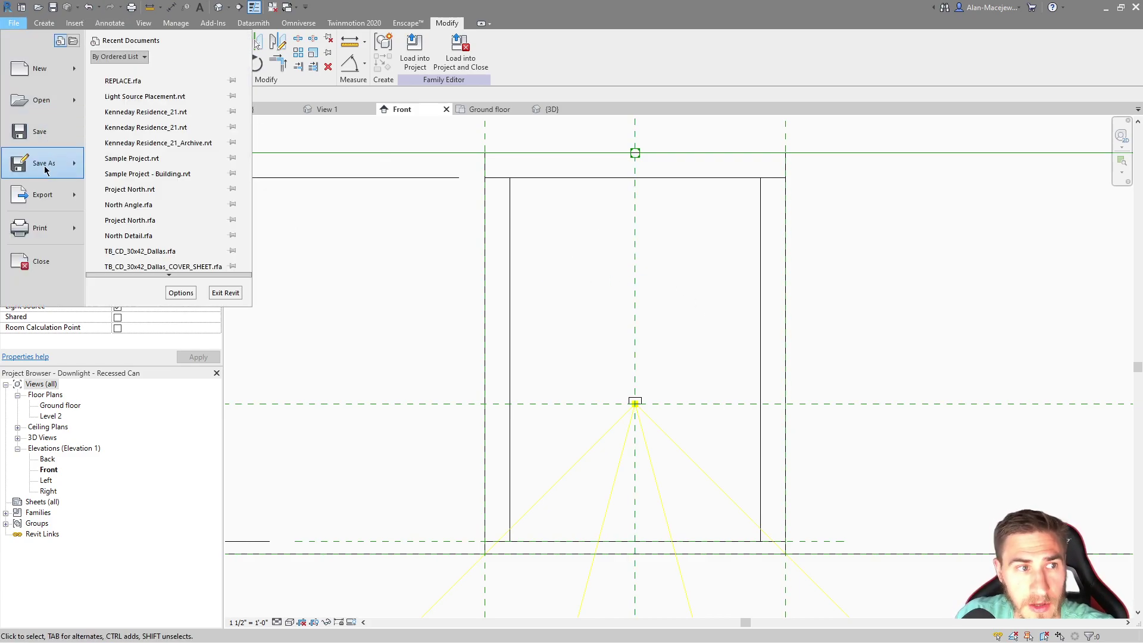
pyautogui.moveTo(44, 165)
pyautogui.click(156, 156)
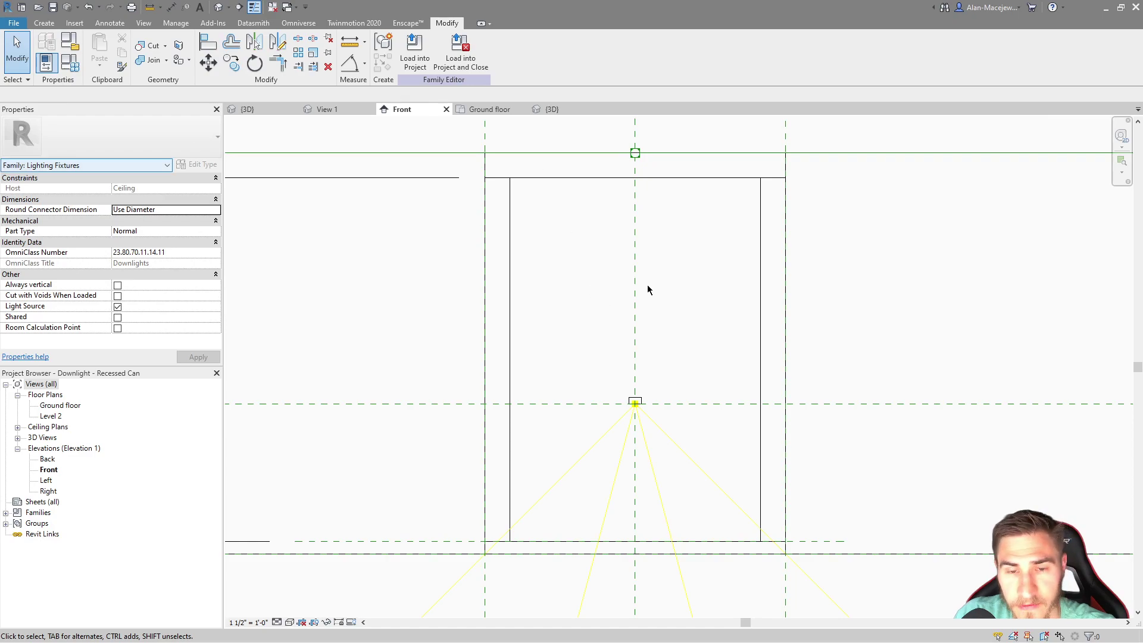
# Load the Downlight - Recessed Can_NEW family into the project, close its editor, and leave component placement without placing an instance
pyautogui.scroll(-2, 580, 345)
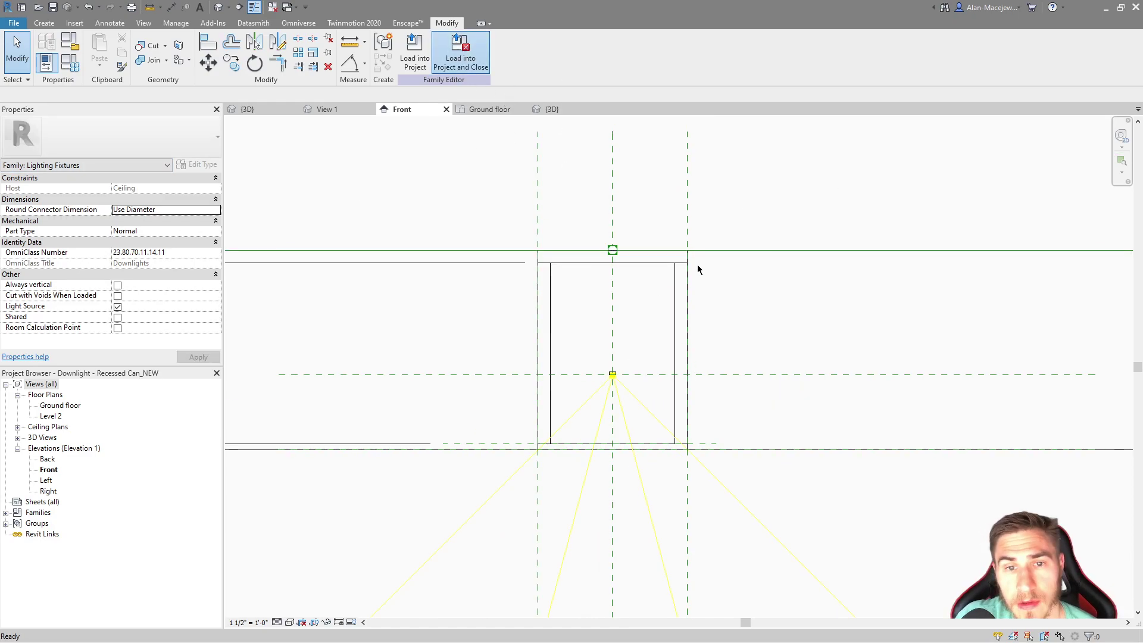
pyautogui.click(461, 54)
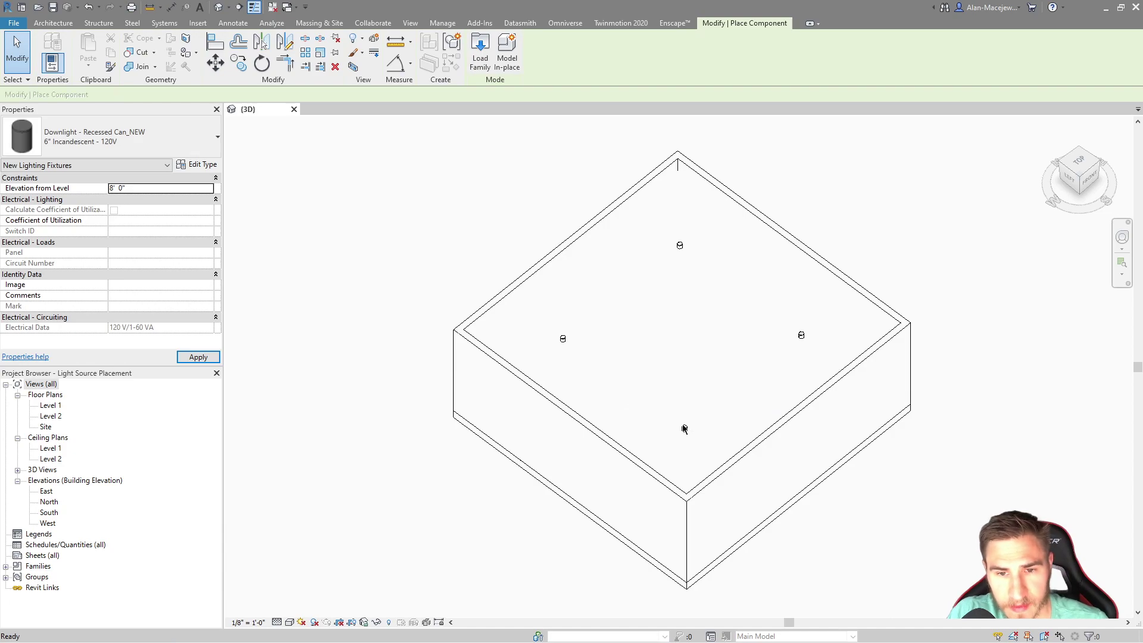
pyautogui.press('Escape')
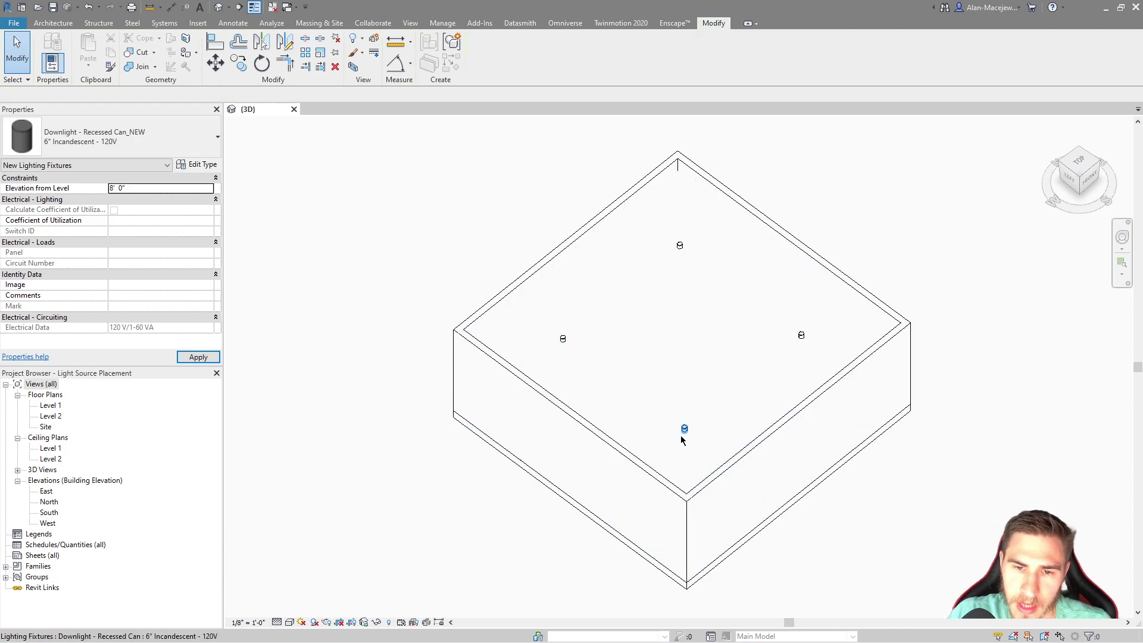
# Change all four ceiling downlights in the 3D view to the Downlight - Recessed Can_NEW type 6" Incandescent - 120V
pyautogui.click(686, 430)
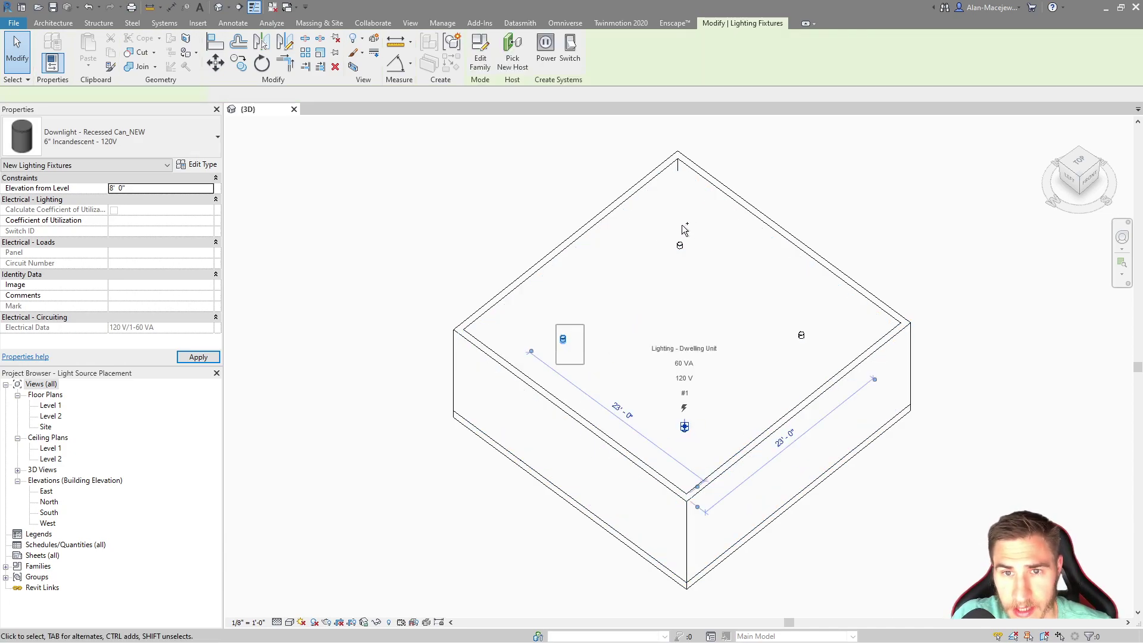
pyautogui.keyDown('ctrl'); pyautogui.click(680, 245); pyautogui.keyUp('ctrl')
pyautogui.keyDown('ctrl'); pyautogui.click(802, 335); pyautogui.keyUp('ctrl')
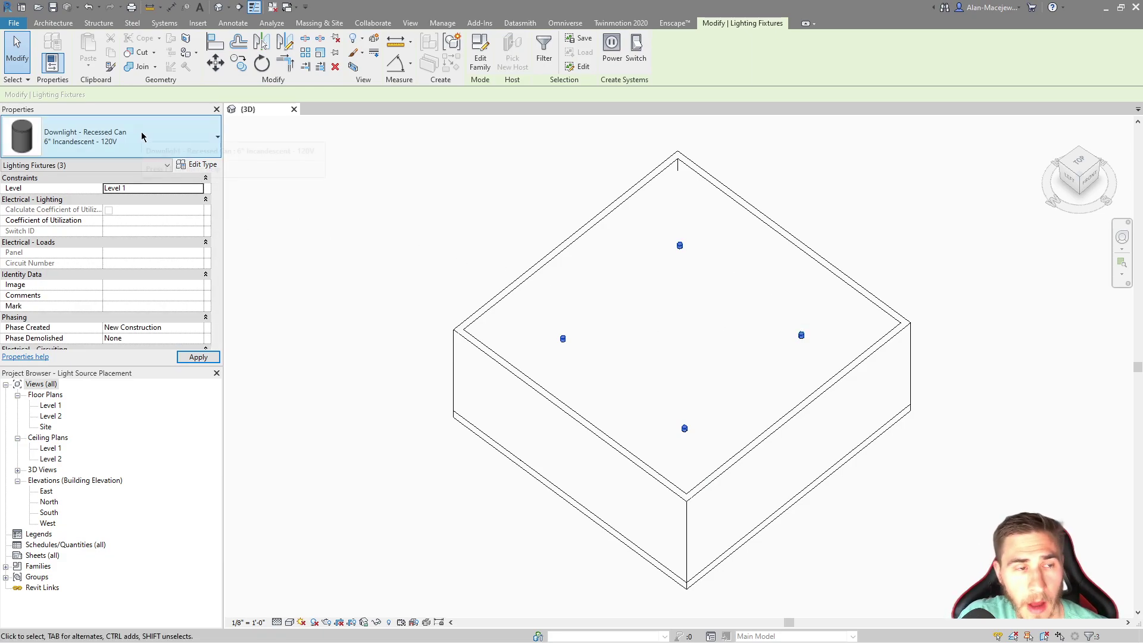
pyautogui.click(109, 144)
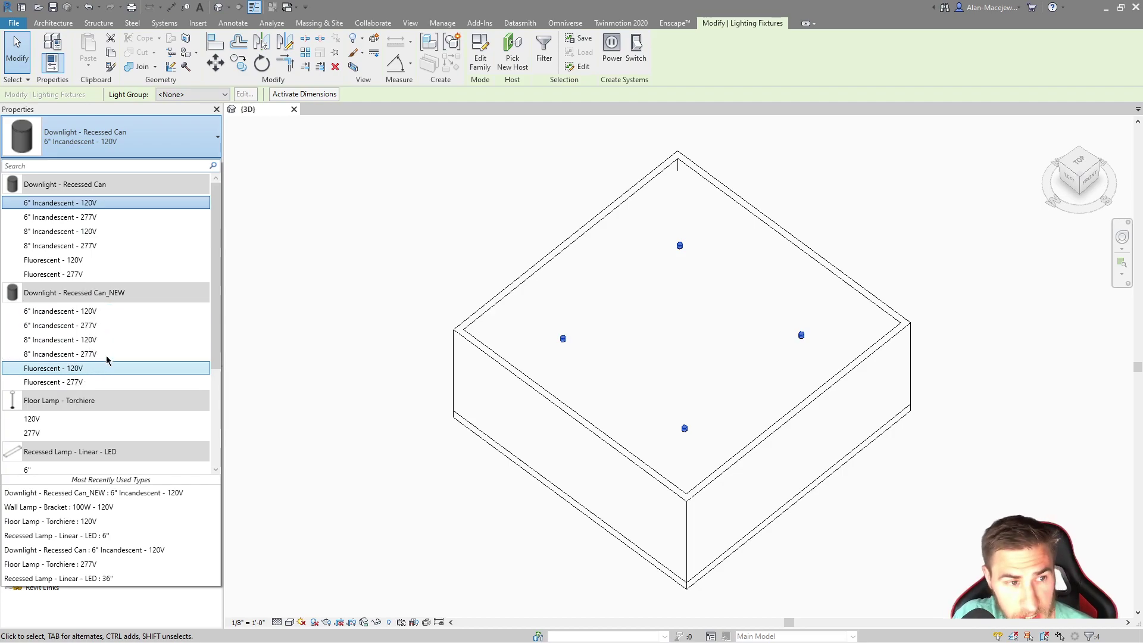
pyautogui.click(68, 312)
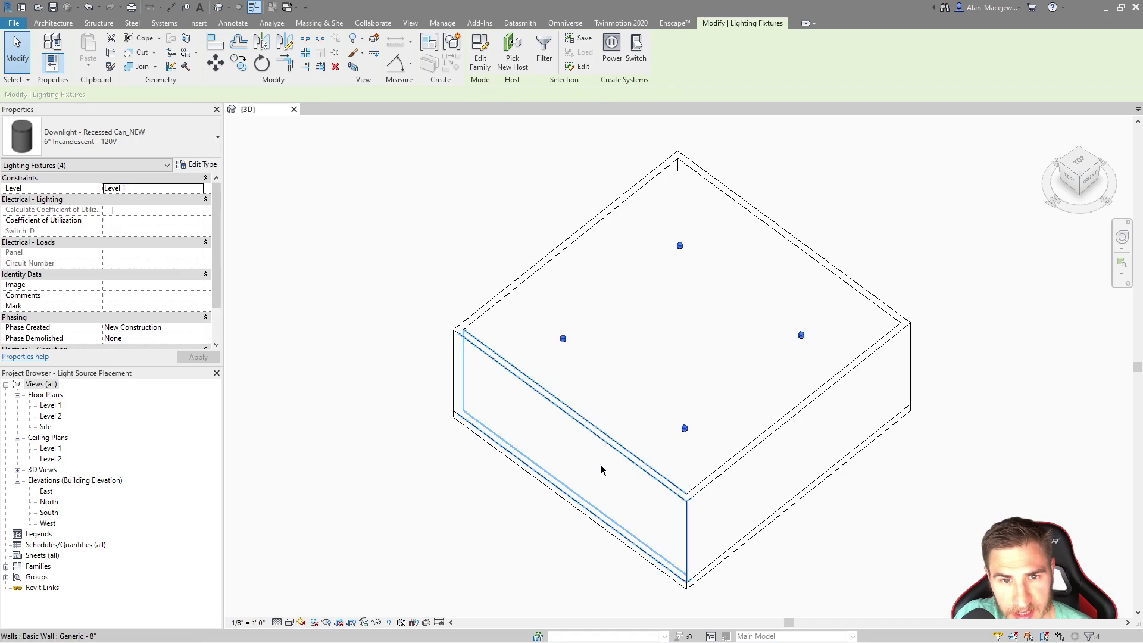
pyautogui.press('Escape')
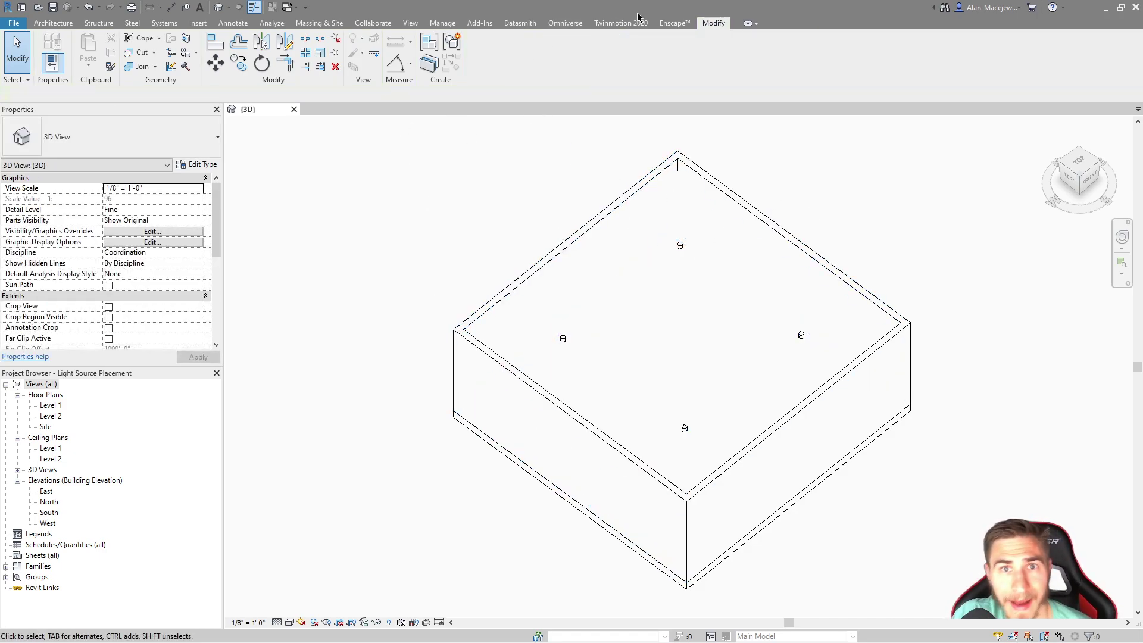
# Synchronize the 3D view through the Datasmith Direct Link and switch to Twinmotion
pyautogui.click(516, 25)
pyautogui.click(23, 46)
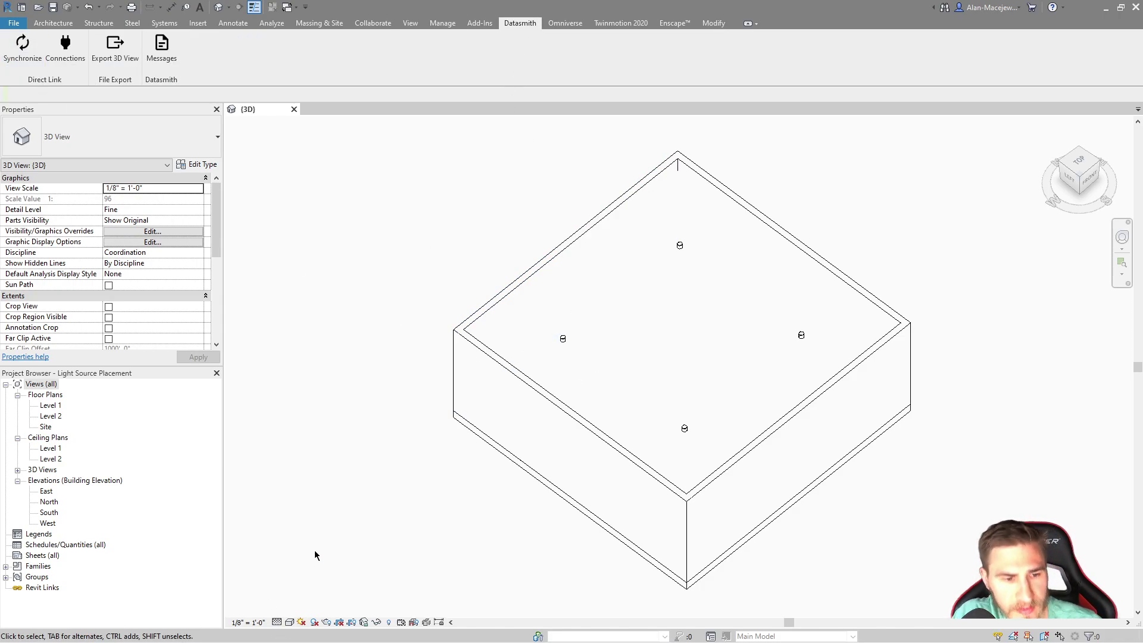
pyautogui.press('super')
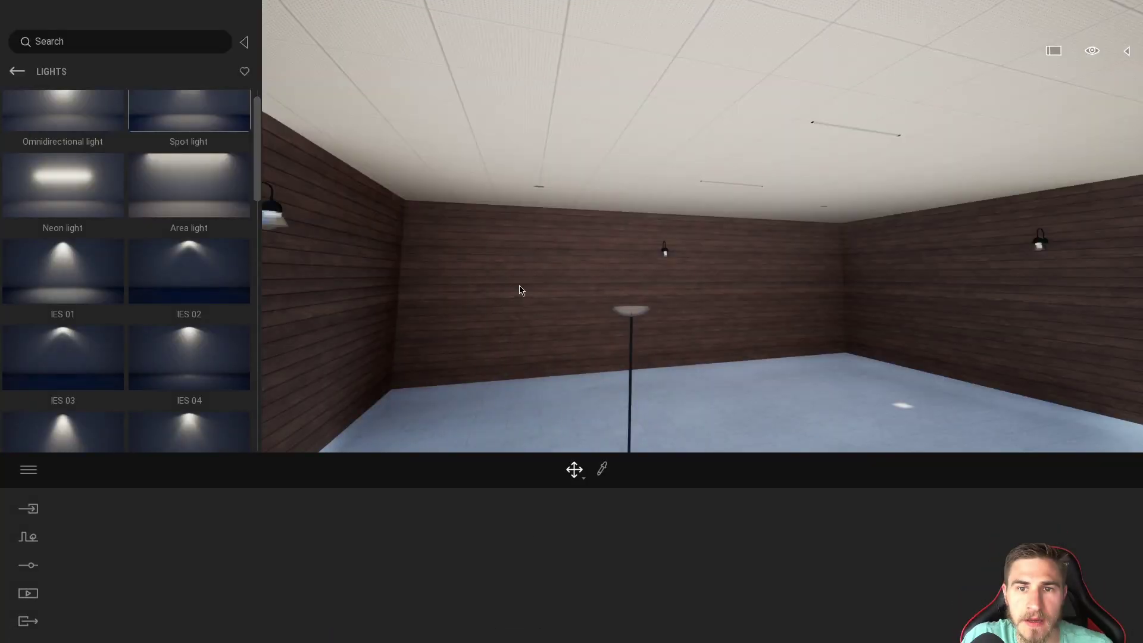
# Focus on a ceiling downlight, set the navigation speed to Walk speed 1, and examine the placeholder sphere inside the can
pyautogui.moveTo(519, 286); pyautogui.dragTo(629, 121, button='right')
pyautogui.click(503, 118)
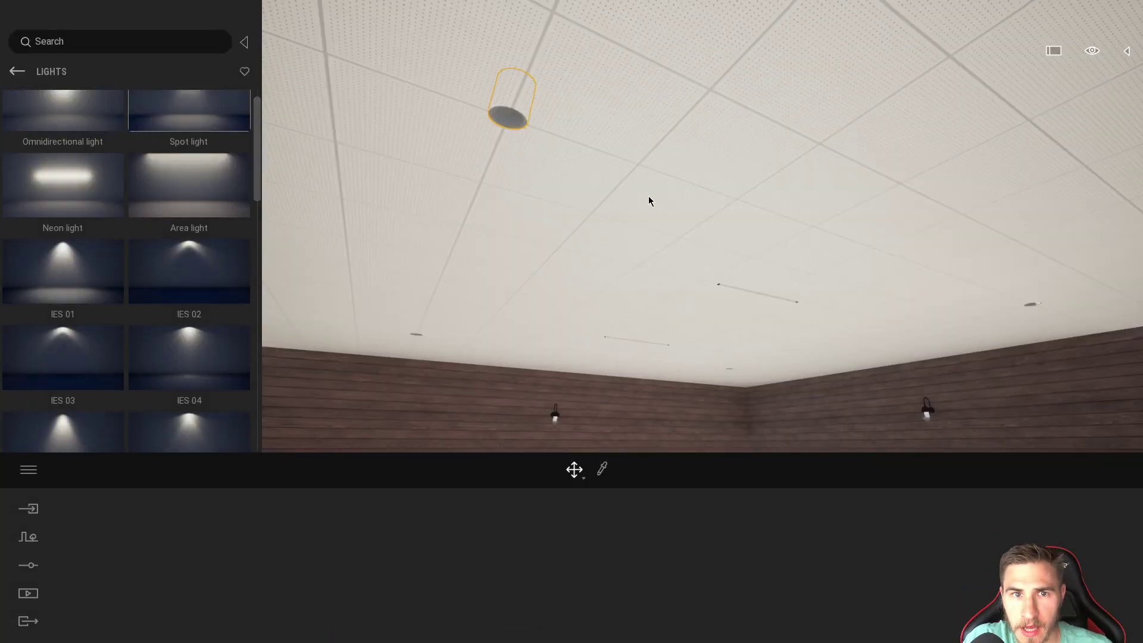
pyautogui.press('f')
pyautogui.moveTo(706, 291); pyautogui.dragTo(1091, 119, button='right')
pyautogui.click(1094, 51)
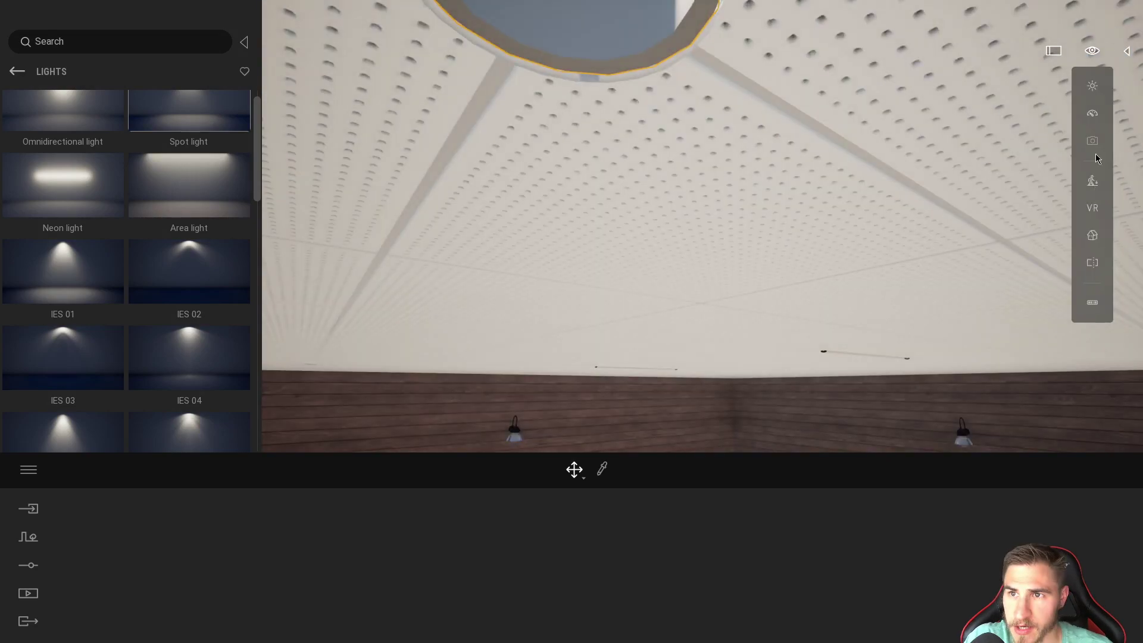
pyautogui.click(1093, 115)
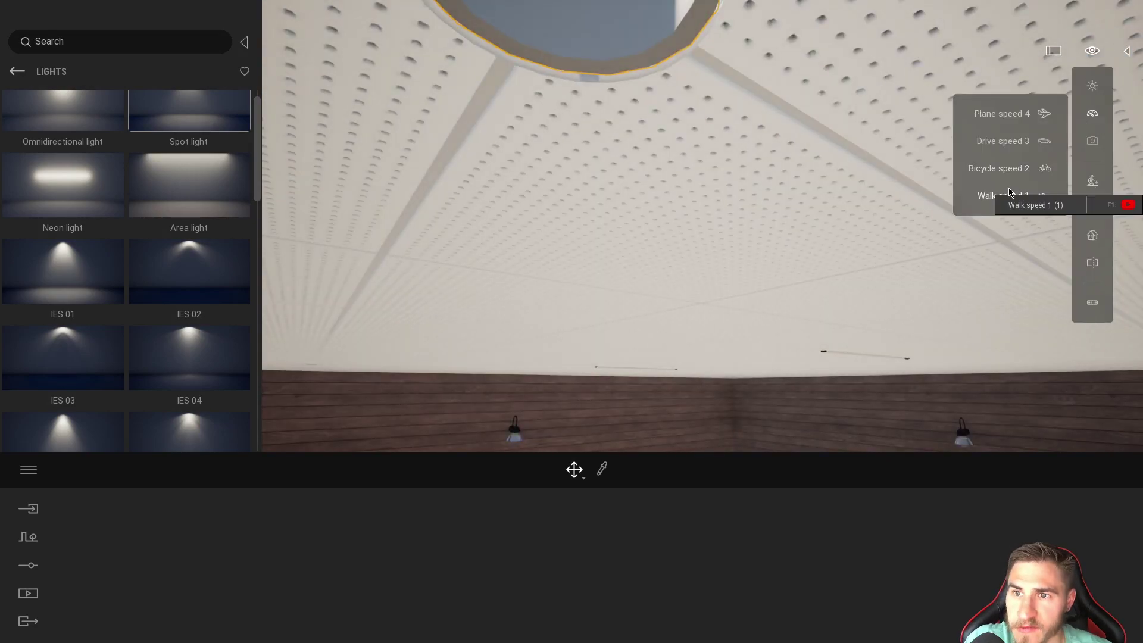
pyautogui.moveTo(744, 230)
pyautogui.mouseDown(button='right')
pyautogui.moveTo(708, 77)
pyautogui.moveTo(742, 227)
pyautogui.mouseUp(button='right')
pyautogui.press('w')
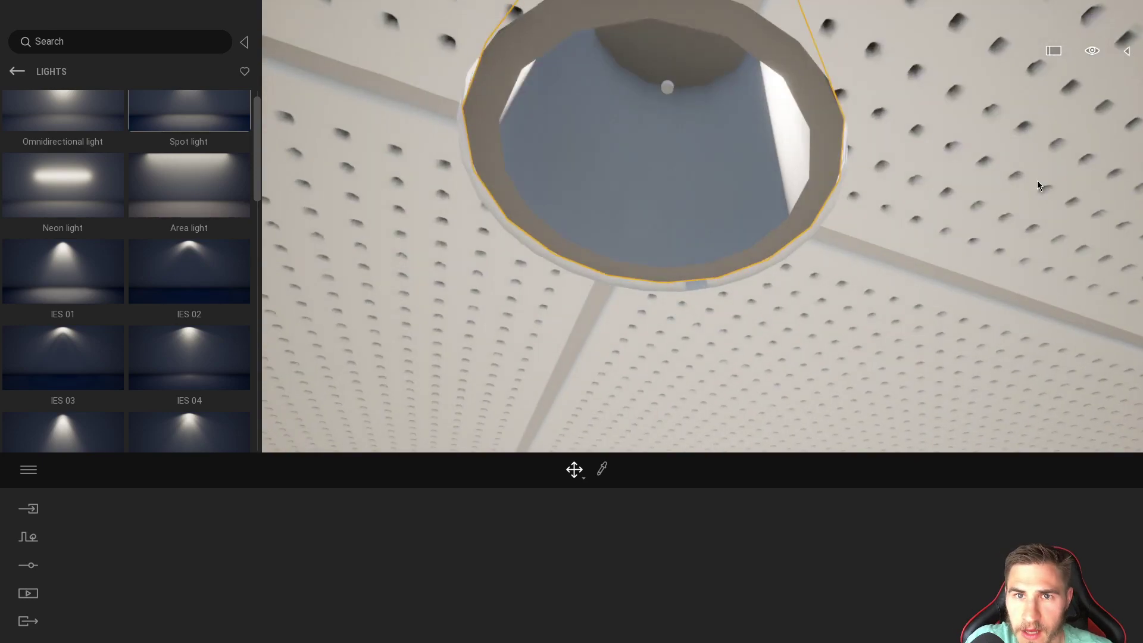
# Hide and show the downlight's object in the scene hierarchy to check whether the placeholder sphere is a separate object
pyautogui.click(1128, 51)
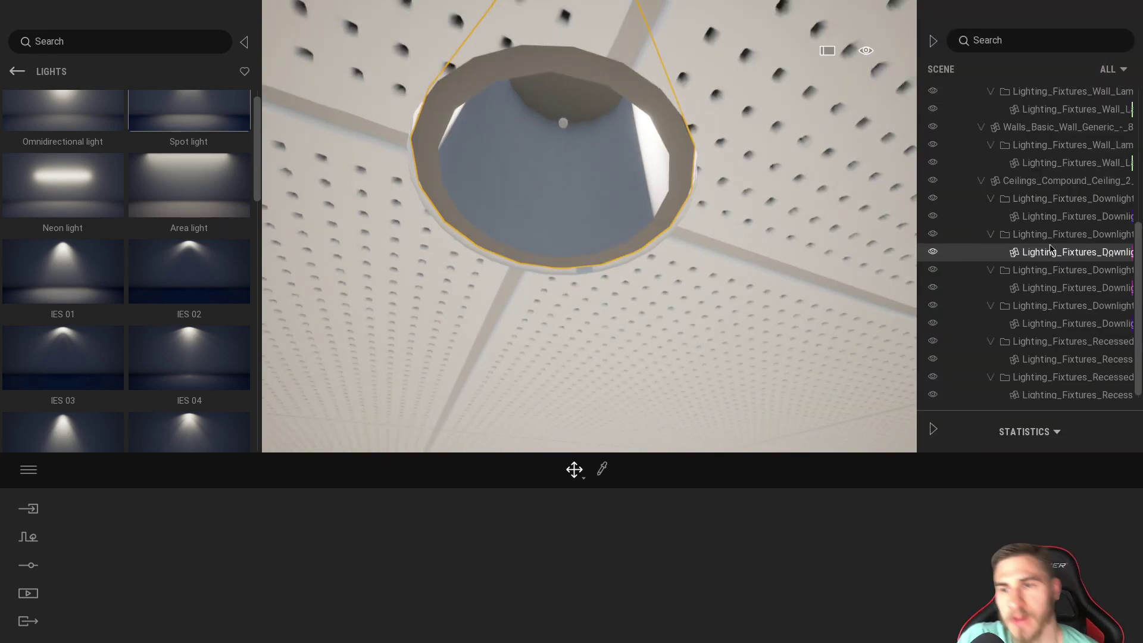
pyautogui.click(934, 252)
pyautogui.click(933, 255)
pyautogui.click(933, 252)
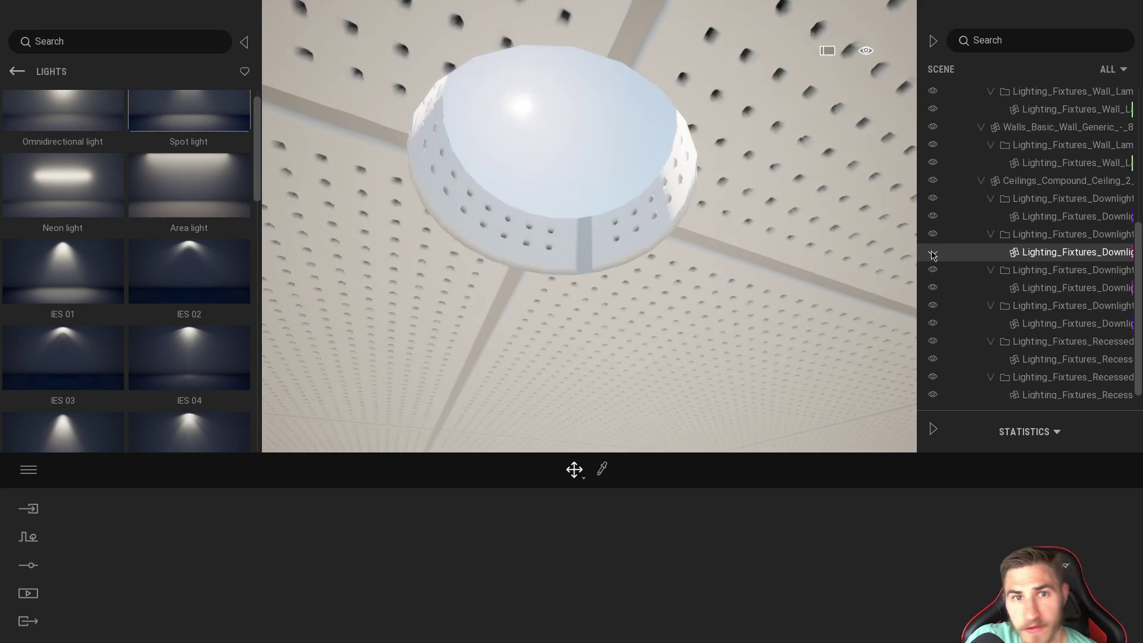
pyautogui.click(933, 254)
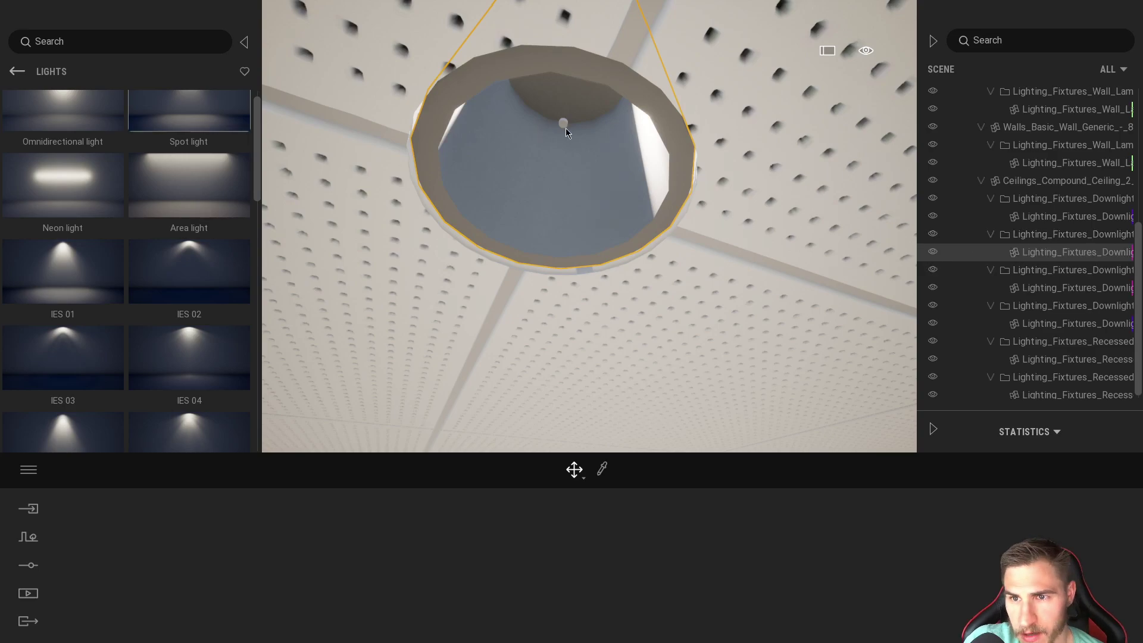
# Try to replace the selected downlight object in the scene hierarchy with a Spot light
pyautogui.scroll(-5, 562, 122)
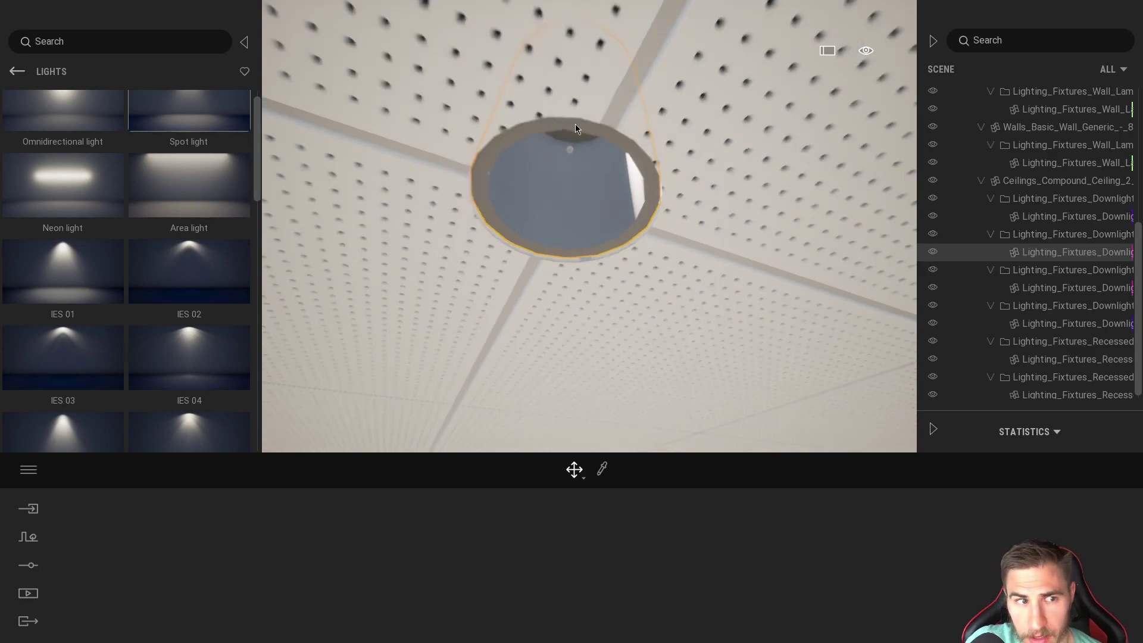
pyautogui.click(1022, 234)
pyautogui.rightClick(1063, 250)
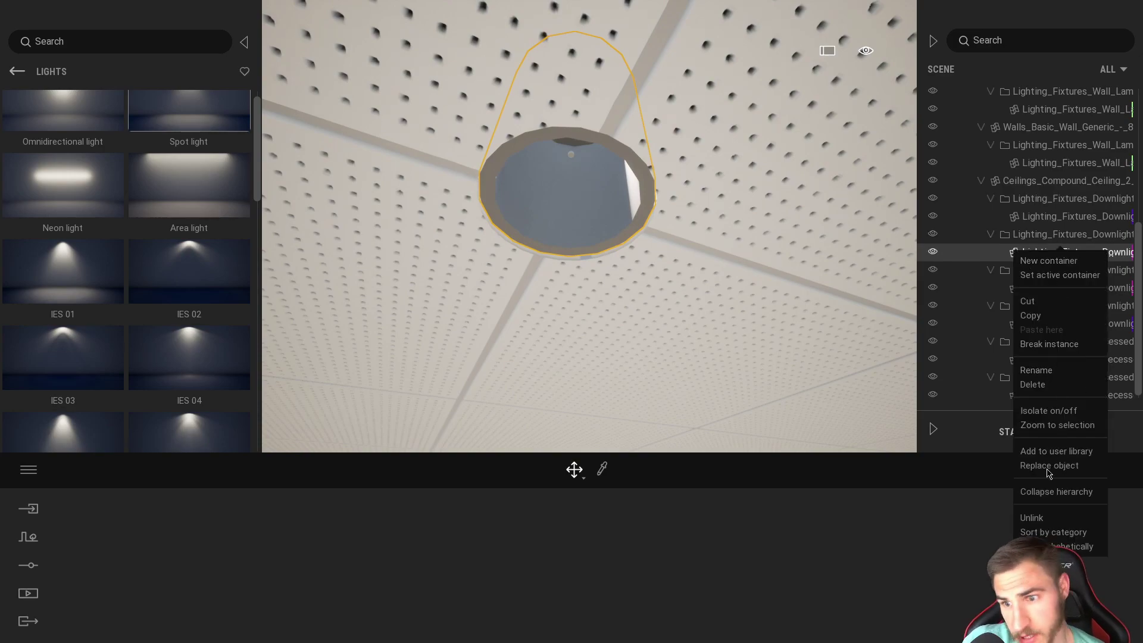
pyautogui.click(1049, 466)
pyautogui.scroll(1, 209, 298)
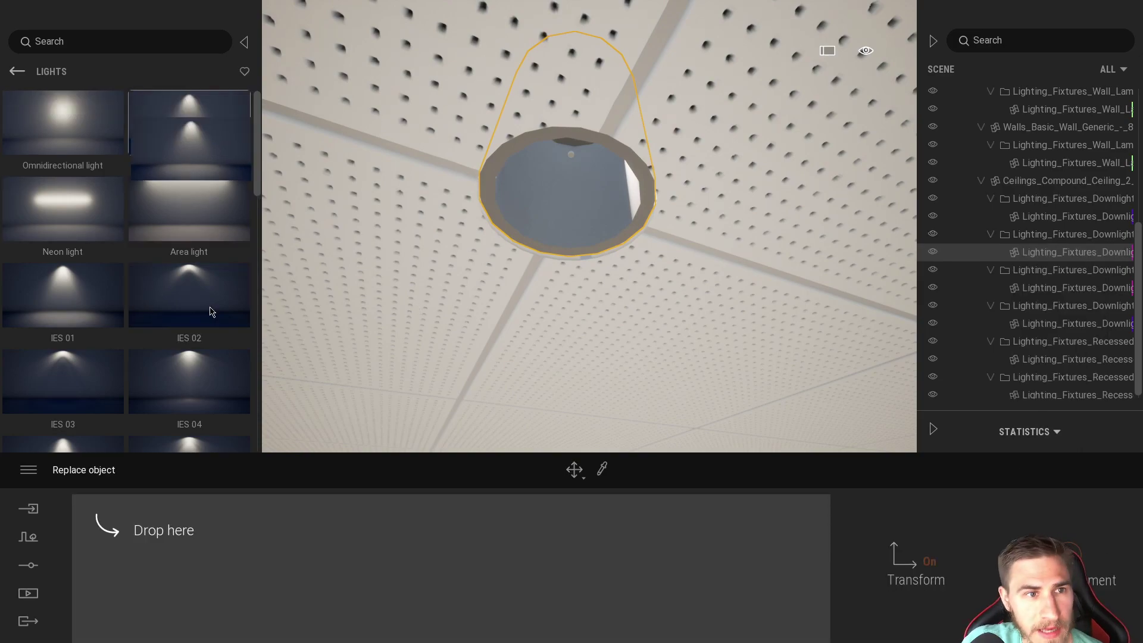
pyautogui.moveTo(189, 134); pyautogui.dragTo(221, 545)
pyautogui.click(1050, 539)
# Inspect the ceiling where the downlight was replaced and undo the Spot light replacement
pyautogui.moveTo(573, 302); pyautogui.dragTo(580, 102, button='right')
pyautogui.moveTo(580, 102); pyautogui.dragTo(623, 163)
pyautogui.hotkey('ctrl', 'z')
pyautogui.moveTo(639, 159); pyautogui.dragTo(649, 474, button='right')
pyautogui.moveTo(657, 378); pyautogui.dragTo(633, 432, button='right')
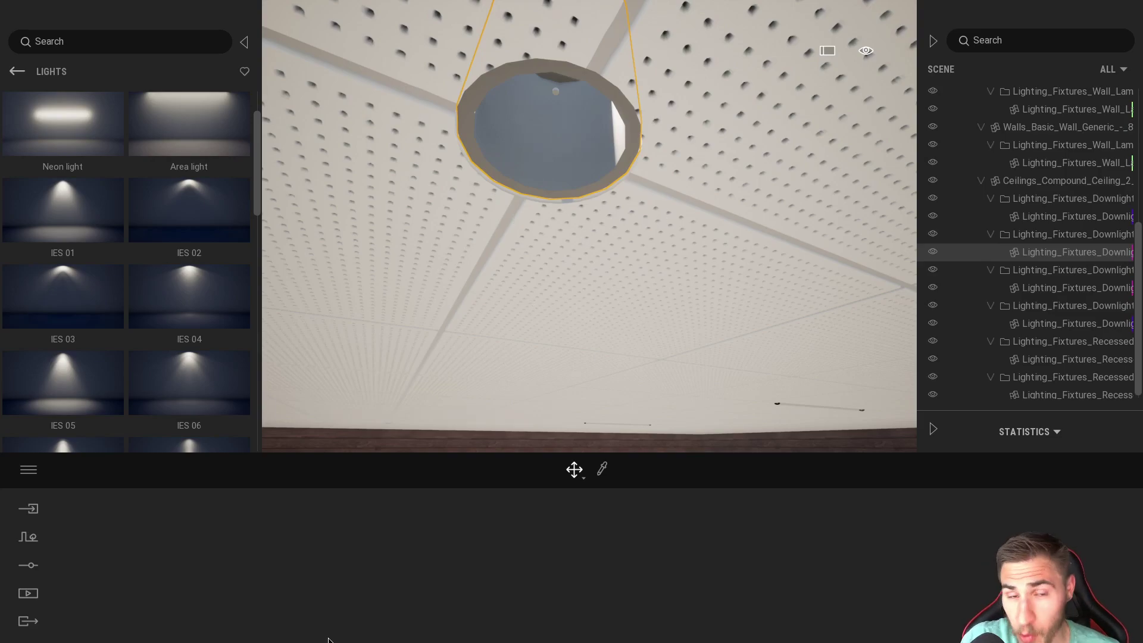
# Switch back to the Revit project and open the Downlight - Recessed Can_NEW family of one ceiling downlight for editing
pyautogui.press('super')
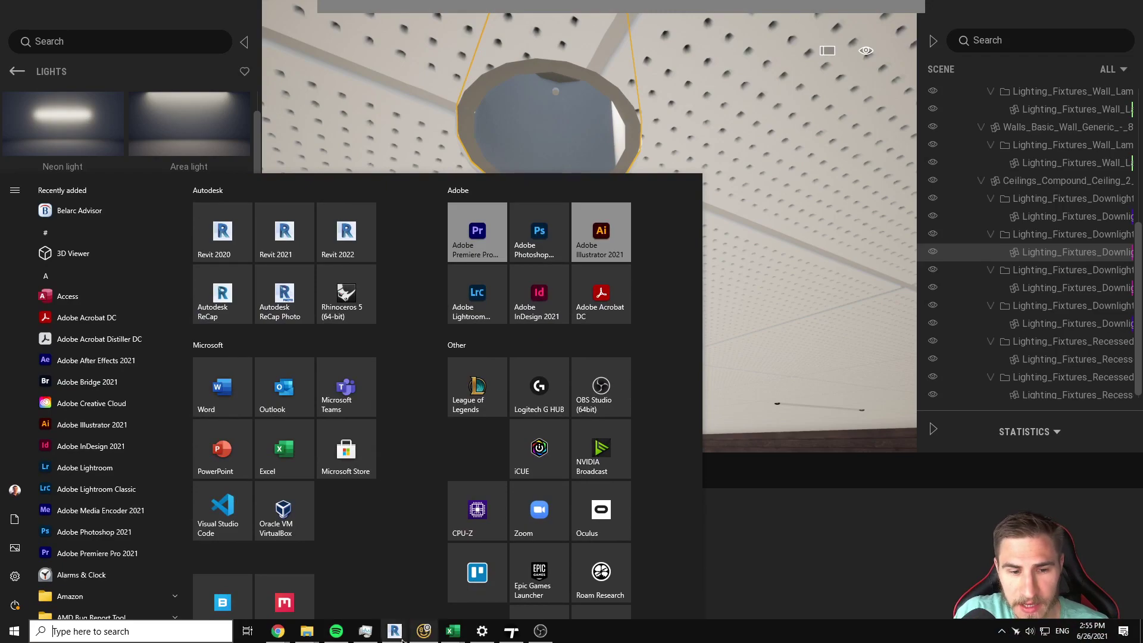
pyautogui.moveTo(395, 631)
pyautogui.click(457, 597)
pyautogui.moveTo(663, 396); pyautogui.dragTo(712, 459)
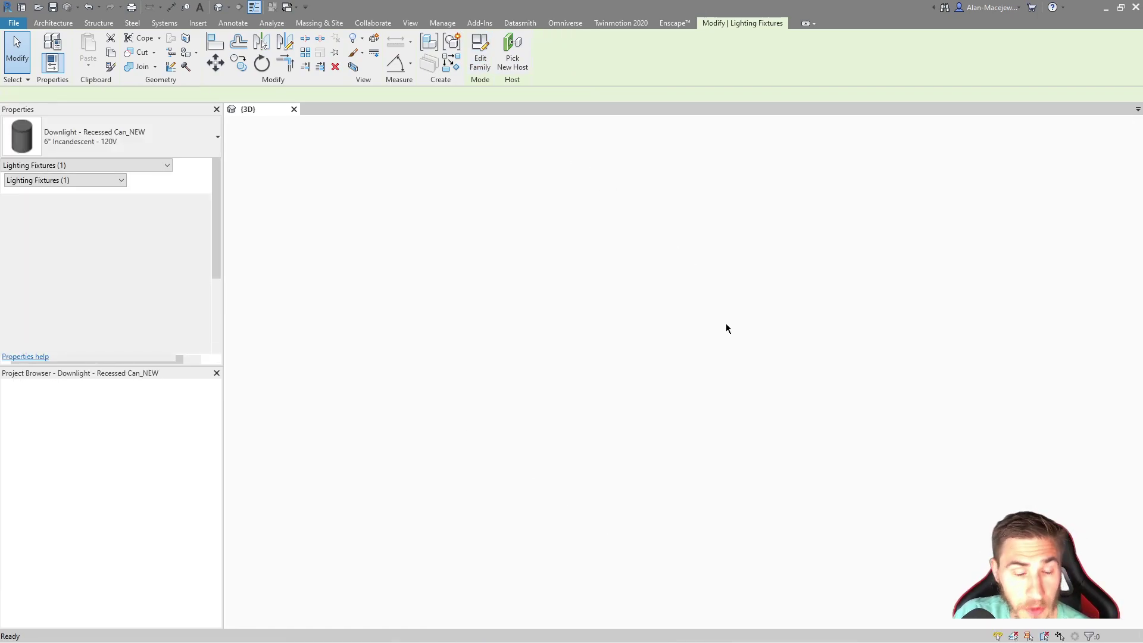
# Open the nested REPLACE family inside the downlight can for editing
pyautogui.scroll(3, 691, 216)
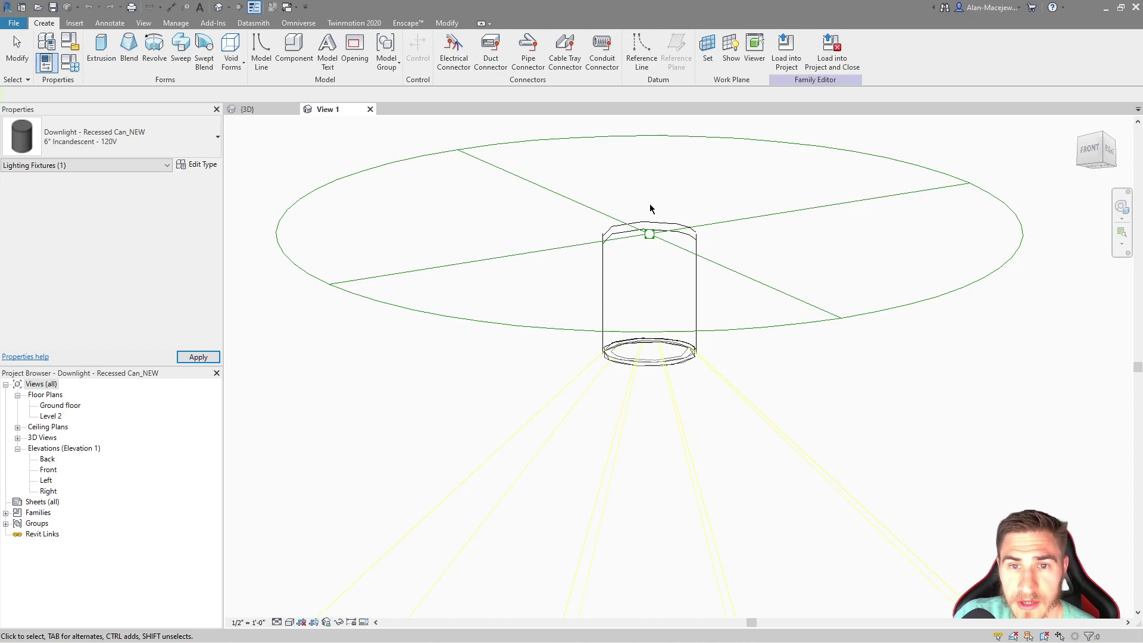
pyautogui.moveTo(626, 184); pyautogui.dragTo(688, 323)
pyautogui.click(661, 185)
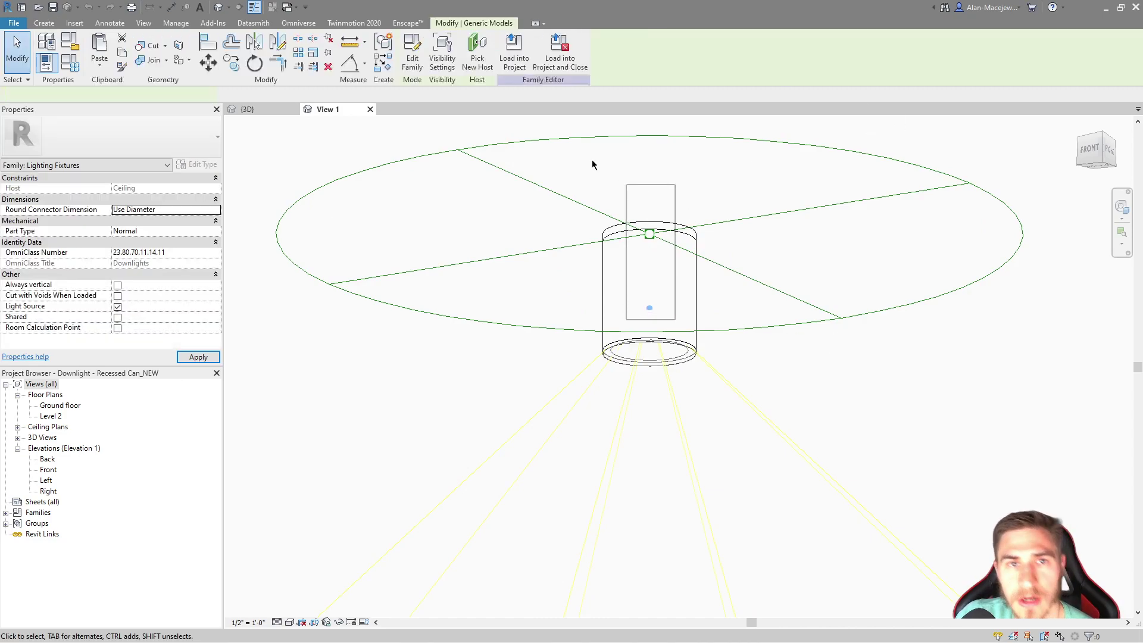
pyautogui.click(412, 54)
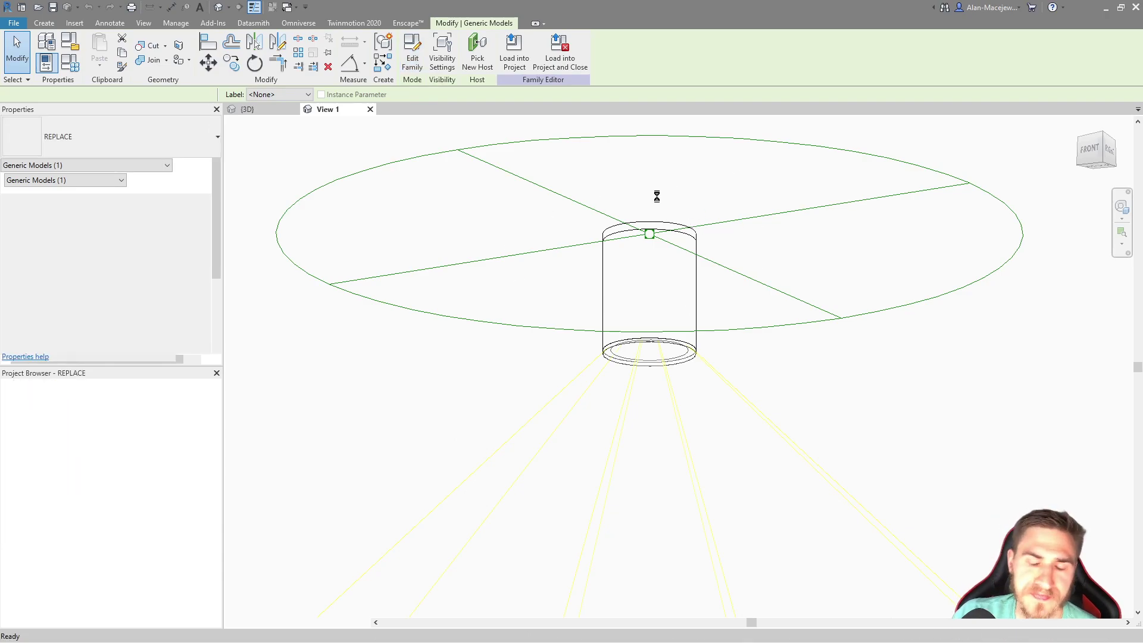
# Enable the Shared option for the REPLACE family
pyautogui.scroll(-3, 626, 404)
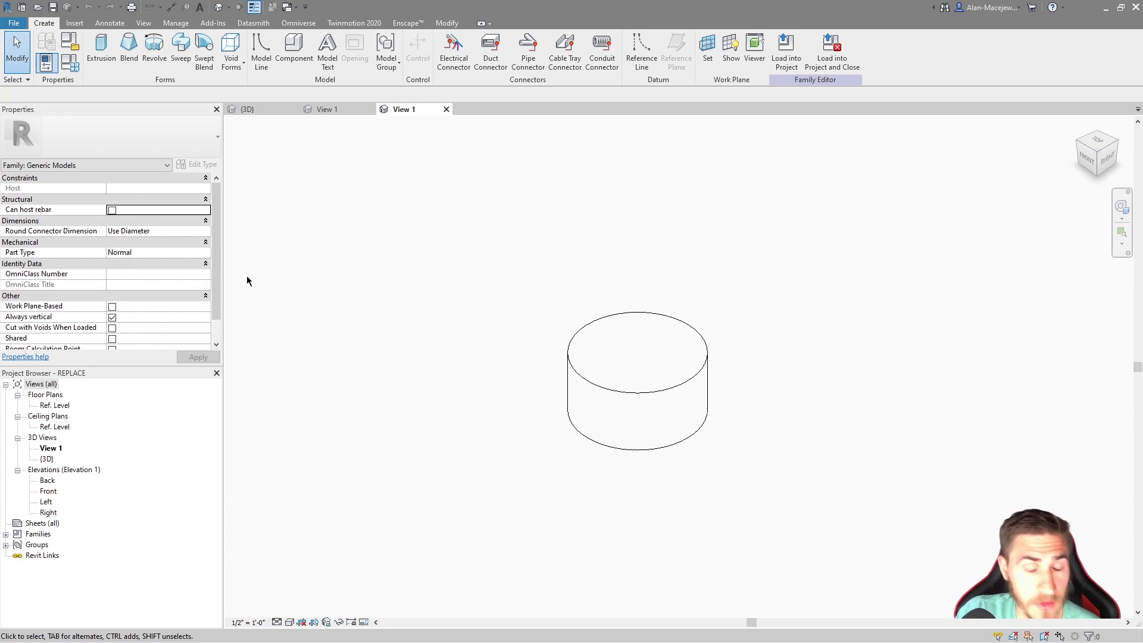
pyautogui.scroll(-1, 151, 260)
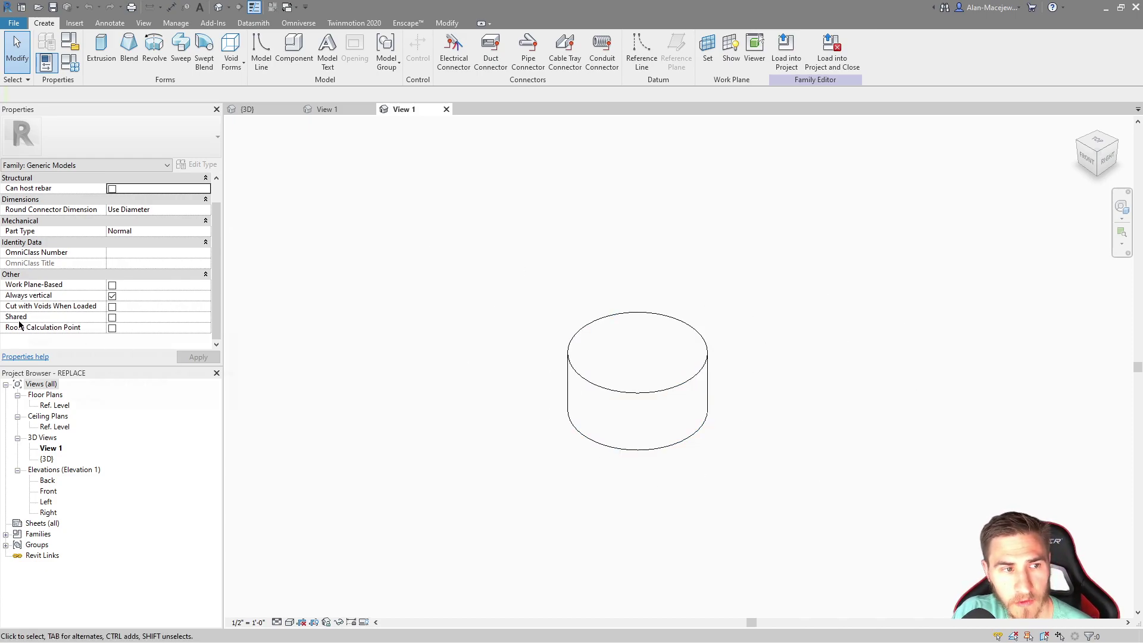
pyautogui.click(112, 318)
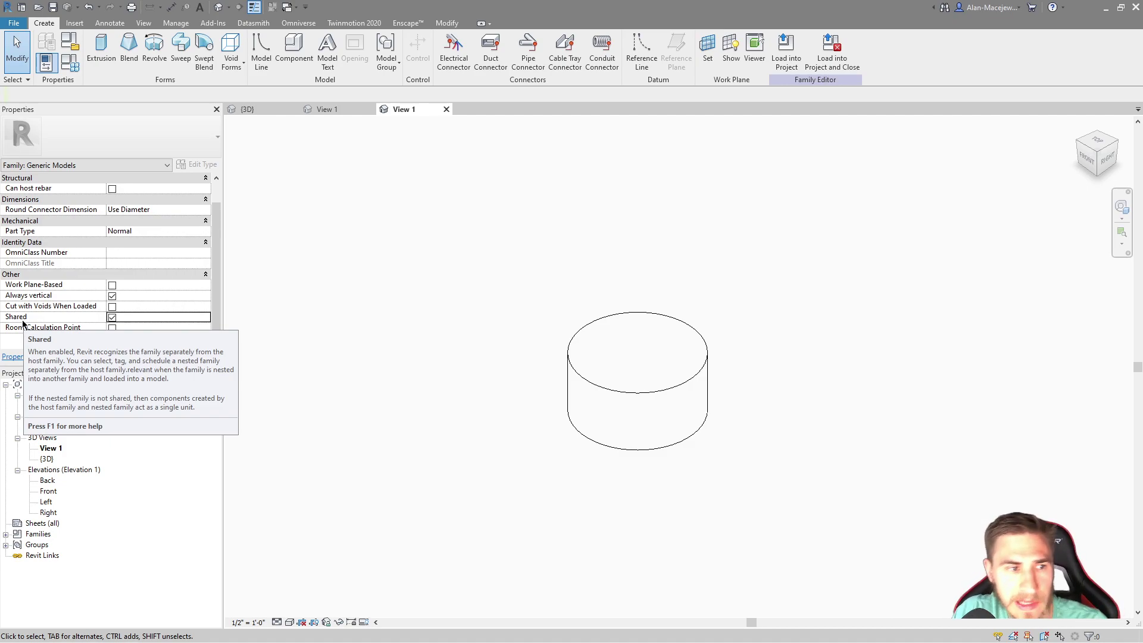
pyautogui.moveTo(541, 276); pyautogui.dragTo(748, 481)
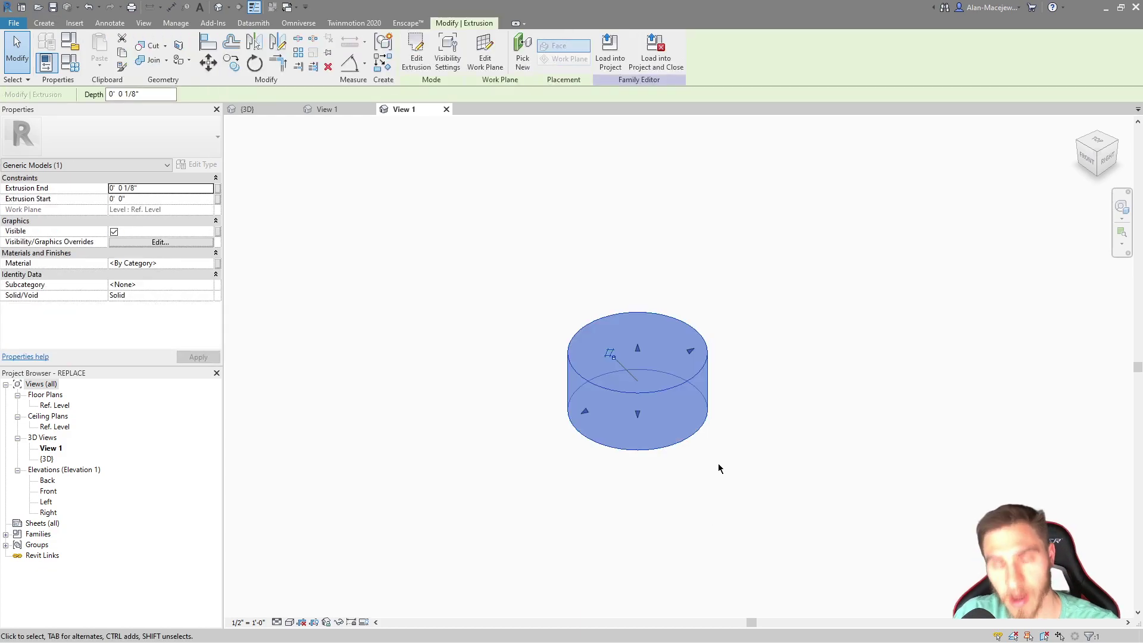
pyautogui.click(759, 466)
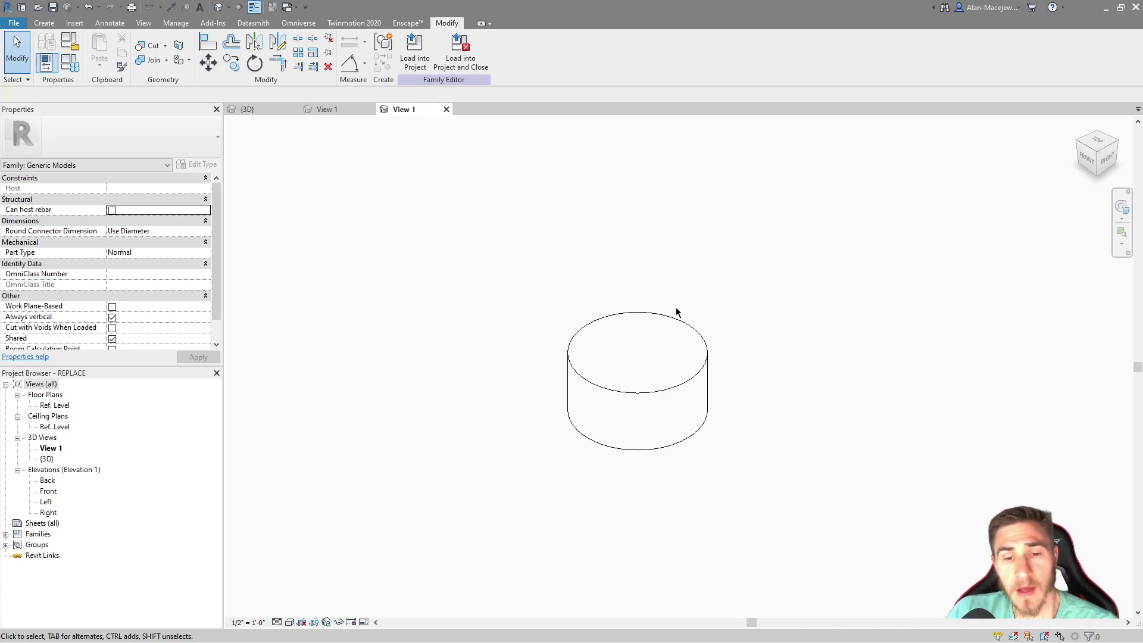
pyautogui.moveTo(544, 249); pyautogui.dragTo(771, 541)
pyautogui.click(543, 304)
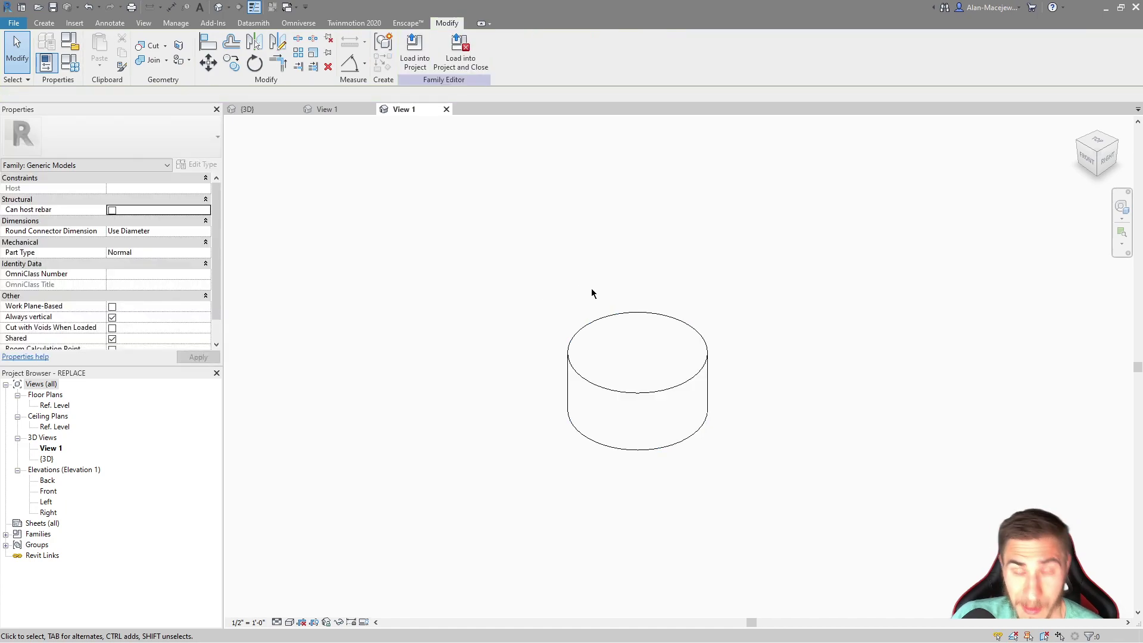
pyautogui.moveTo(538, 249); pyautogui.dragTo(806, 489)
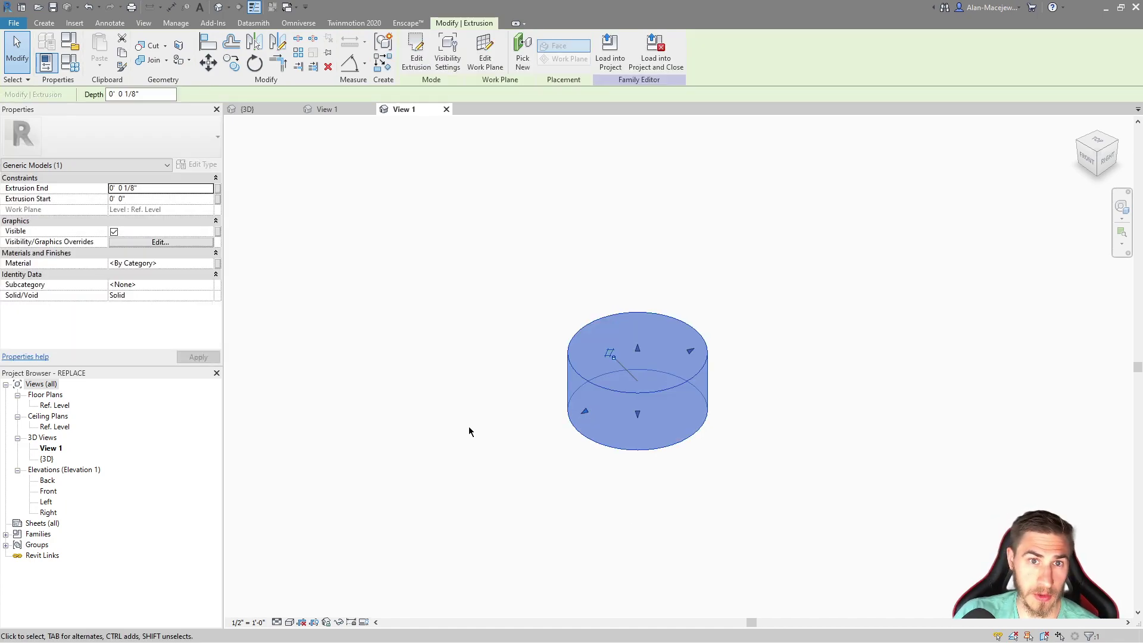
pyautogui.moveTo(502, 268); pyautogui.dragTo(538, 386)
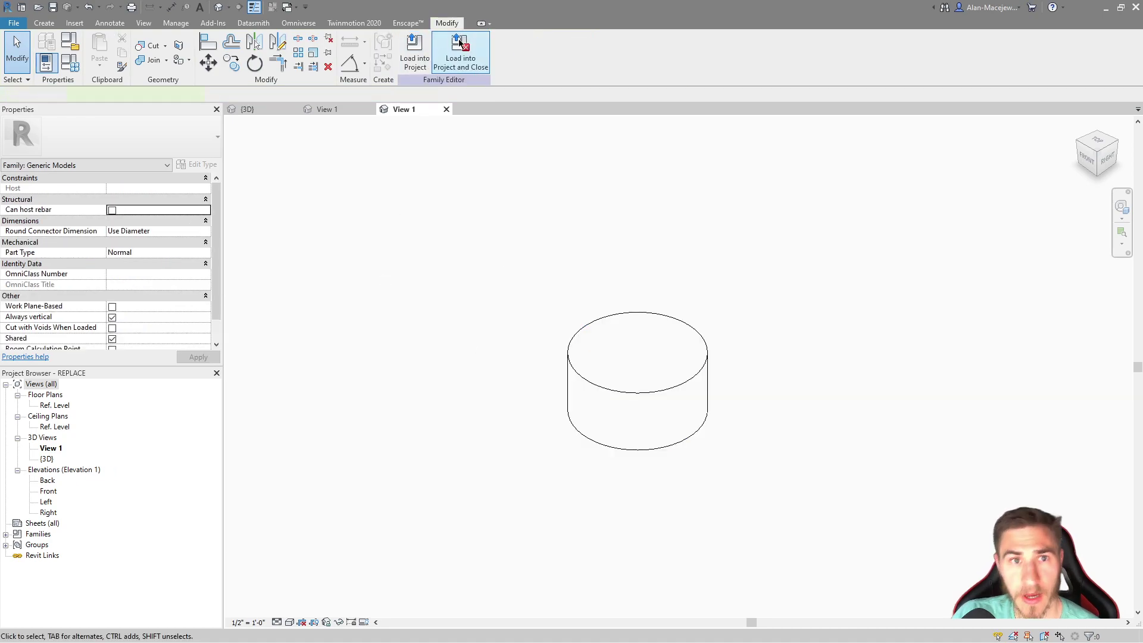
# Load REPLACE only into Downlight - Recessed Can_NEW.rfa and close it, saving over REPLACE.rfa and overwriting the existing version
pyautogui.click(469, 60)
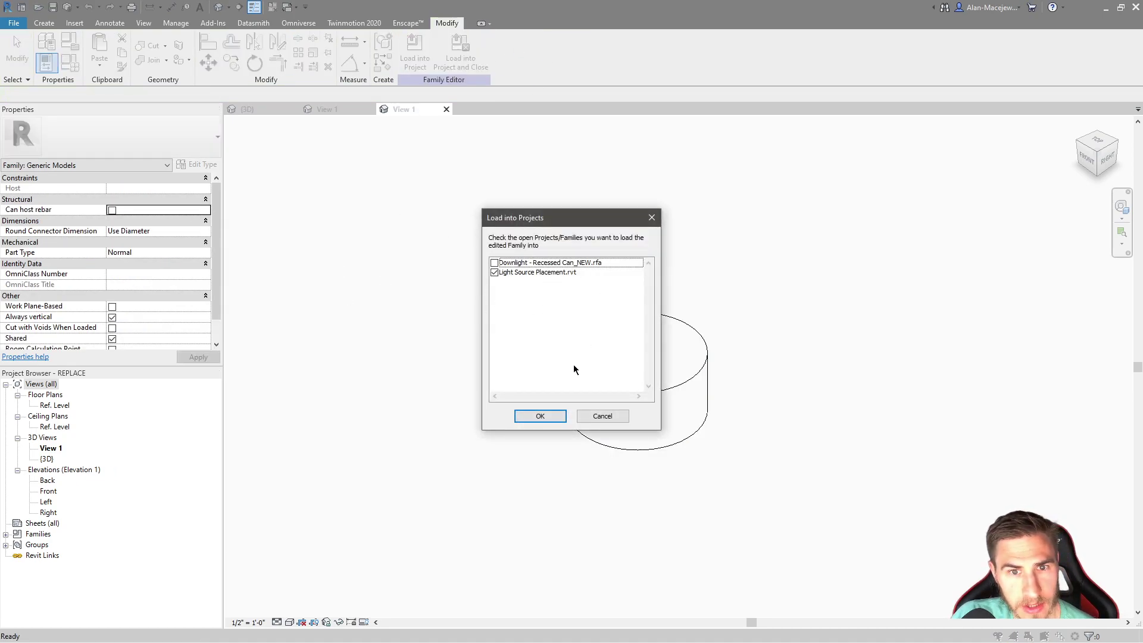
pyautogui.click(495, 262)
pyautogui.click(495, 272)
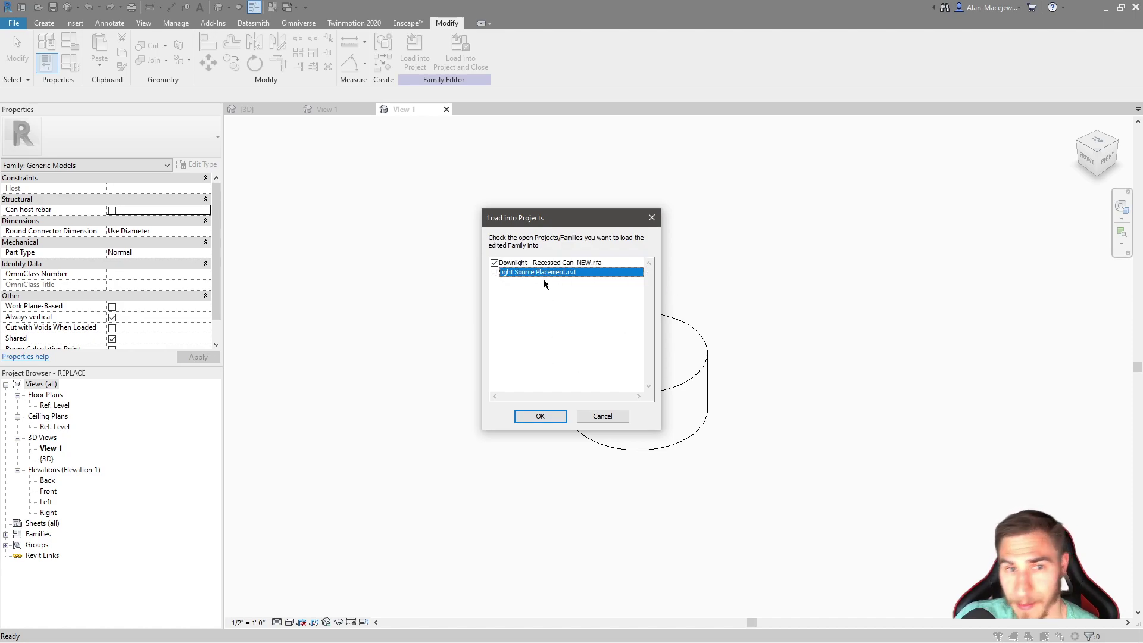
pyautogui.click(534, 412)
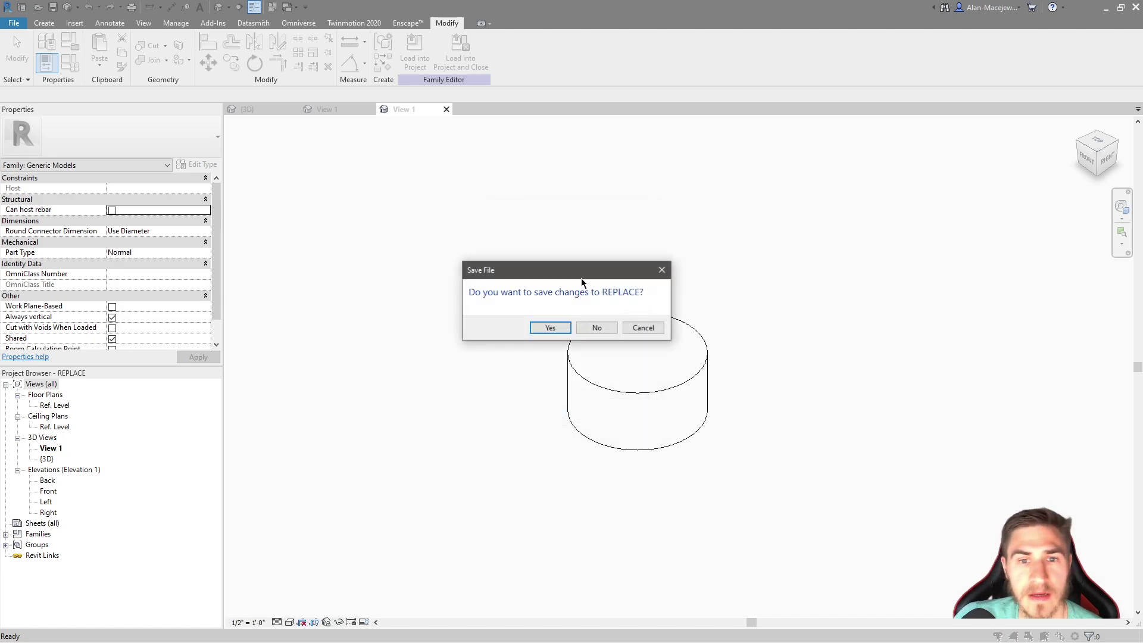
pyautogui.click(533, 330)
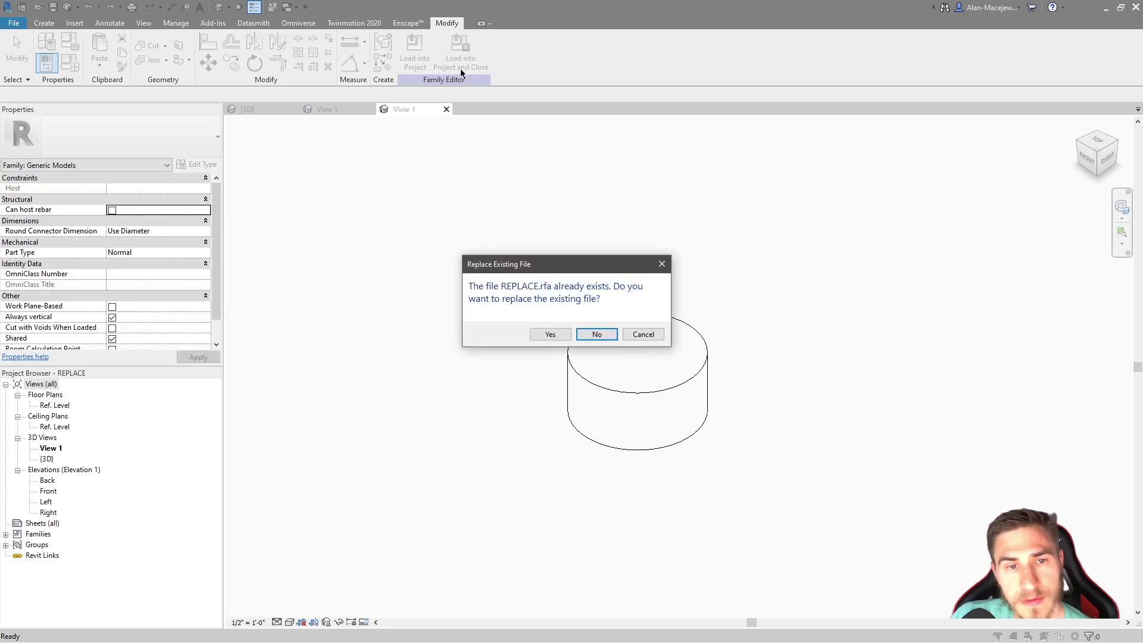
pyautogui.click(544, 337)
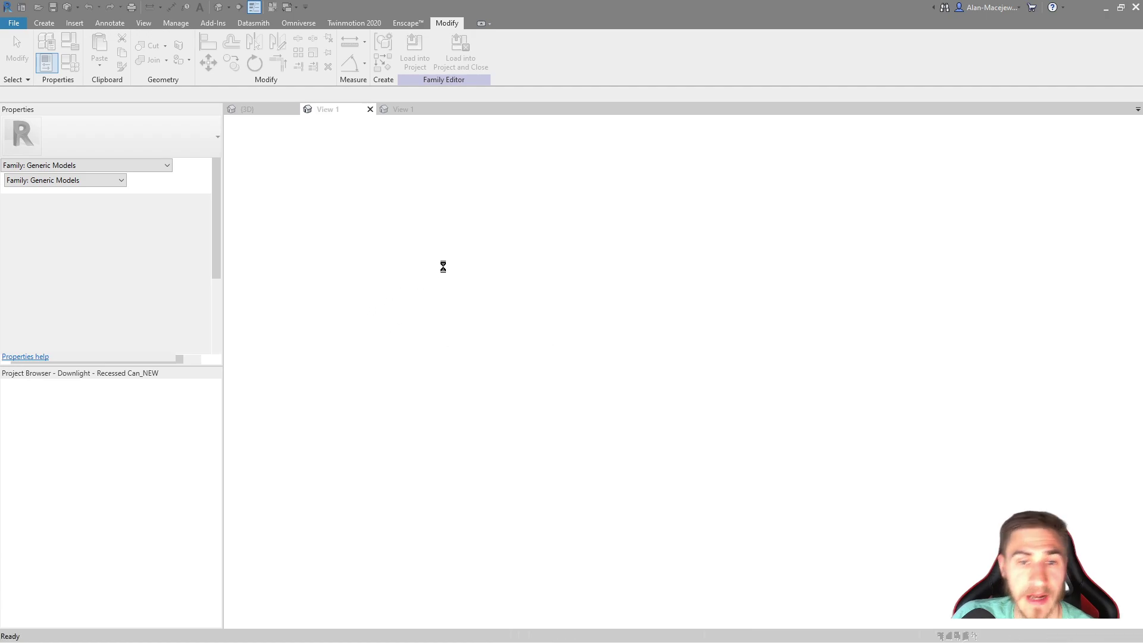
pyautogui.click(524, 291)
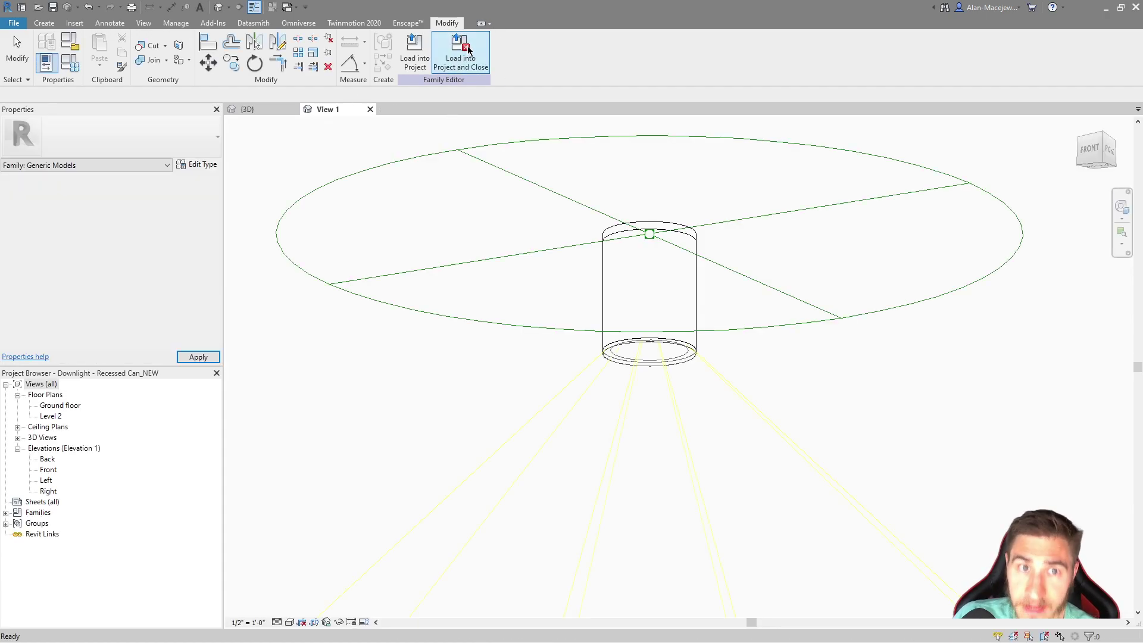
# Load the downlight family into the Light Source Placement project and close it, overwriting the existing version, and bring up the Datasmith tools
pyautogui.click(468, 49)
pyautogui.click(552, 335)
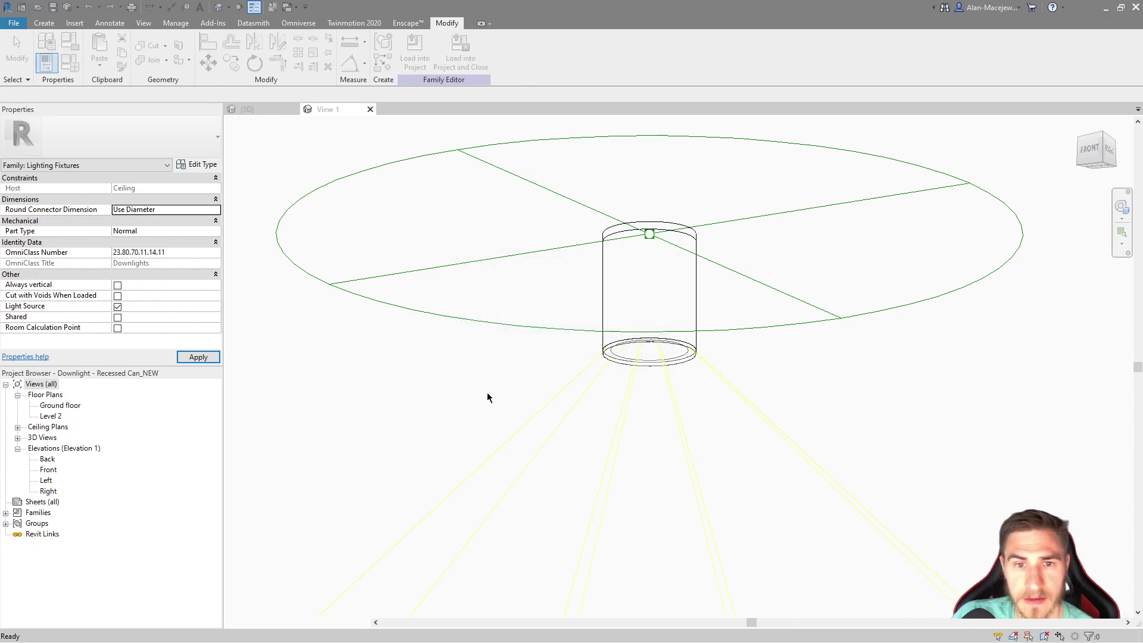
pyautogui.click(599, 340)
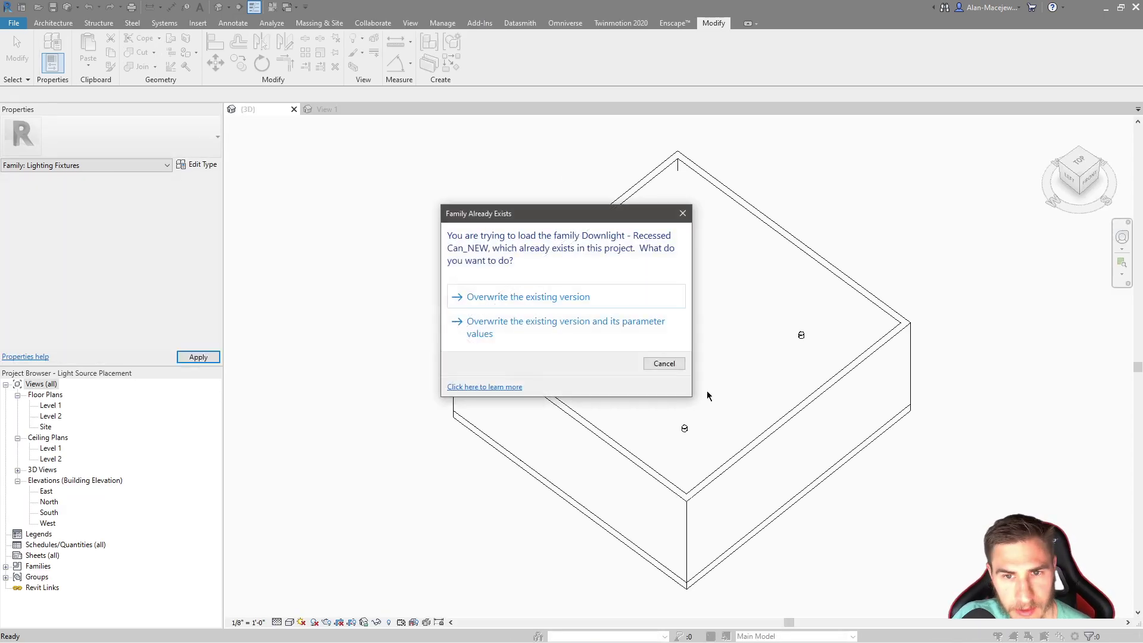
pyautogui.click(588, 305)
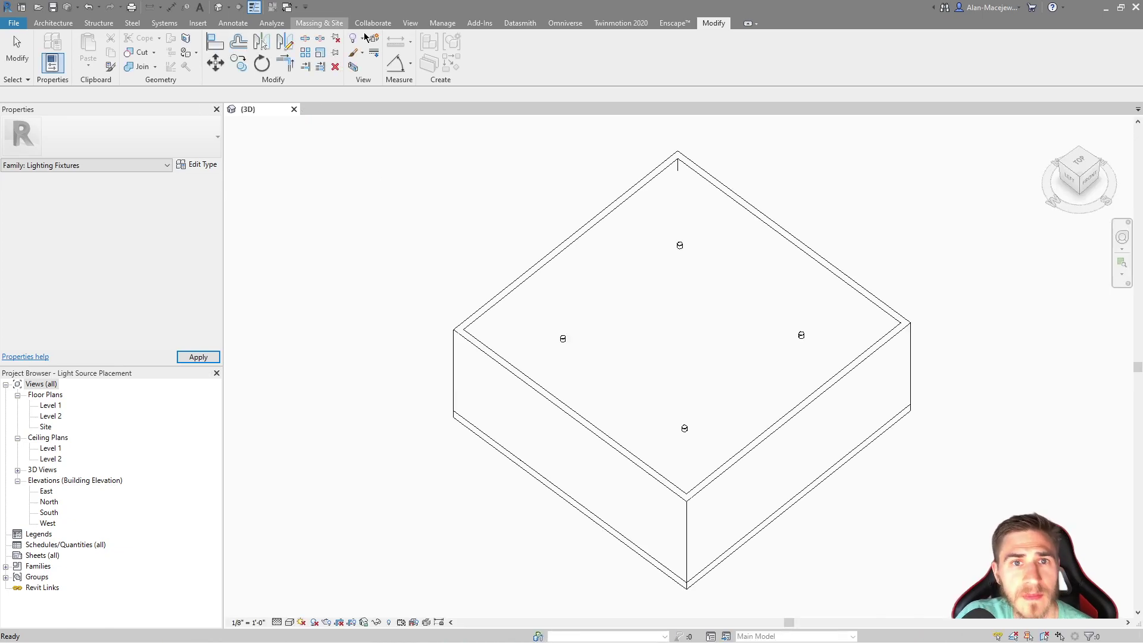
pyautogui.click(526, 22)
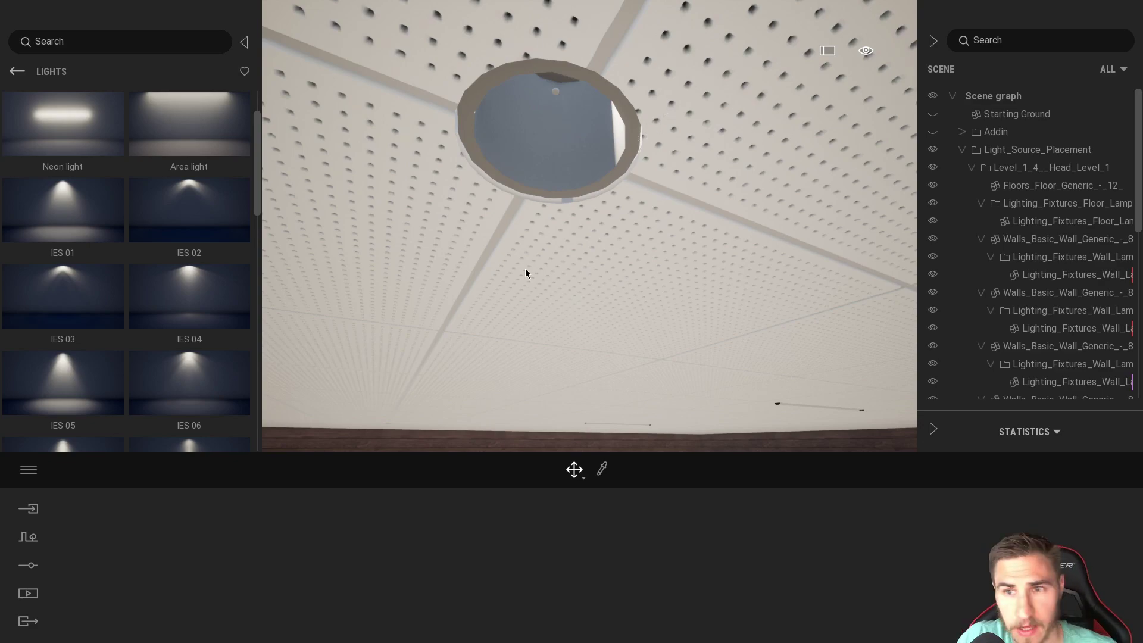
# Switch to Twinmotion, select the ceiling downlight, and hide and show its object to check whether the placeholder sphere stays separate
pyautogui.click(579, 149)
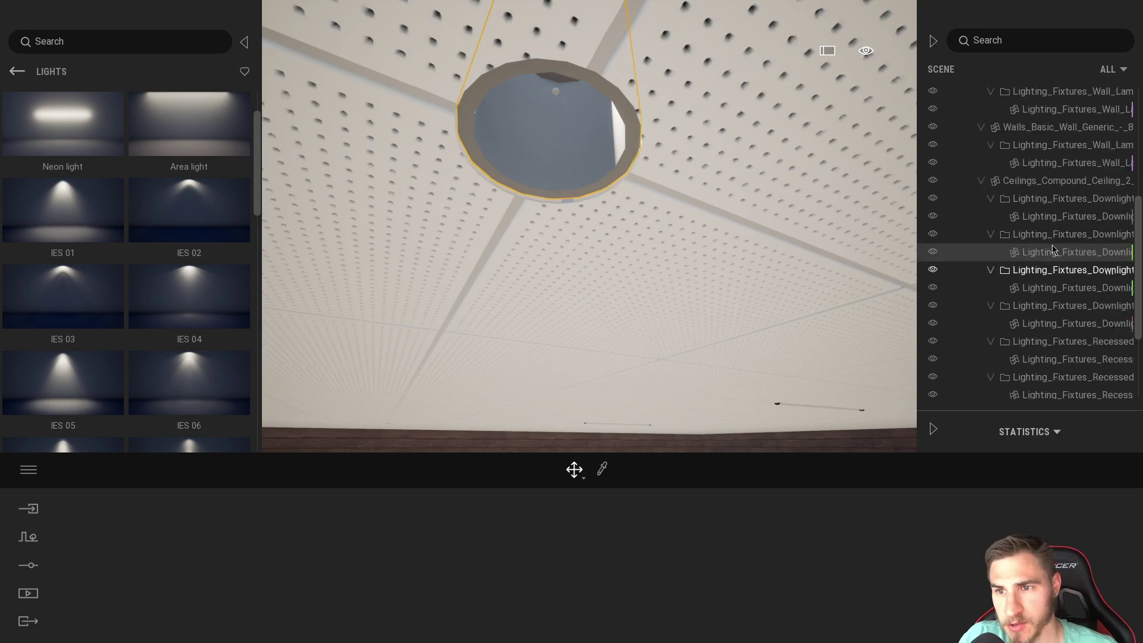
pyautogui.click(933, 253)
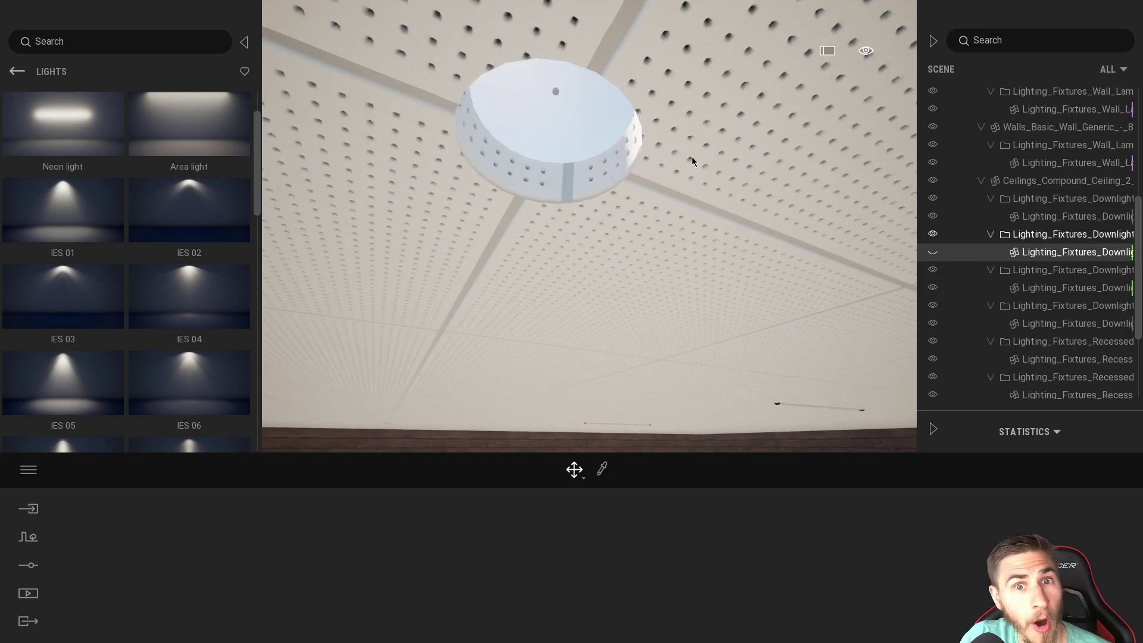
pyautogui.click(933, 253)
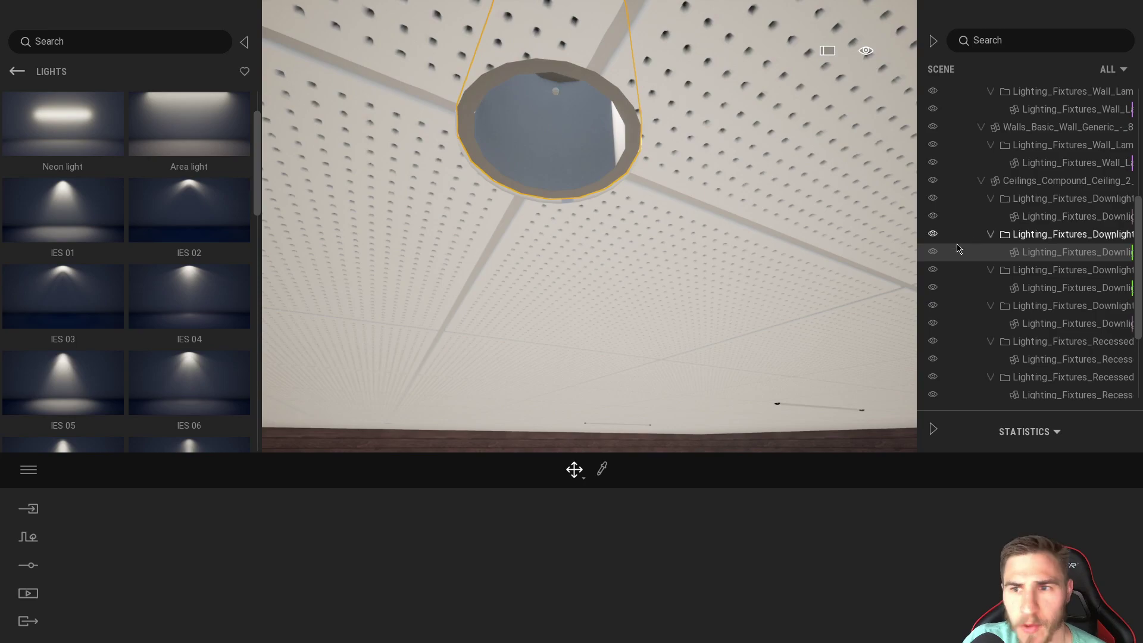
# Hide the downlight again, select the REPLACE sphere inside it to locate its scene object, and restore the downlight's visibility
pyautogui.click(934, 253)
pyautogui.click(557, 92)
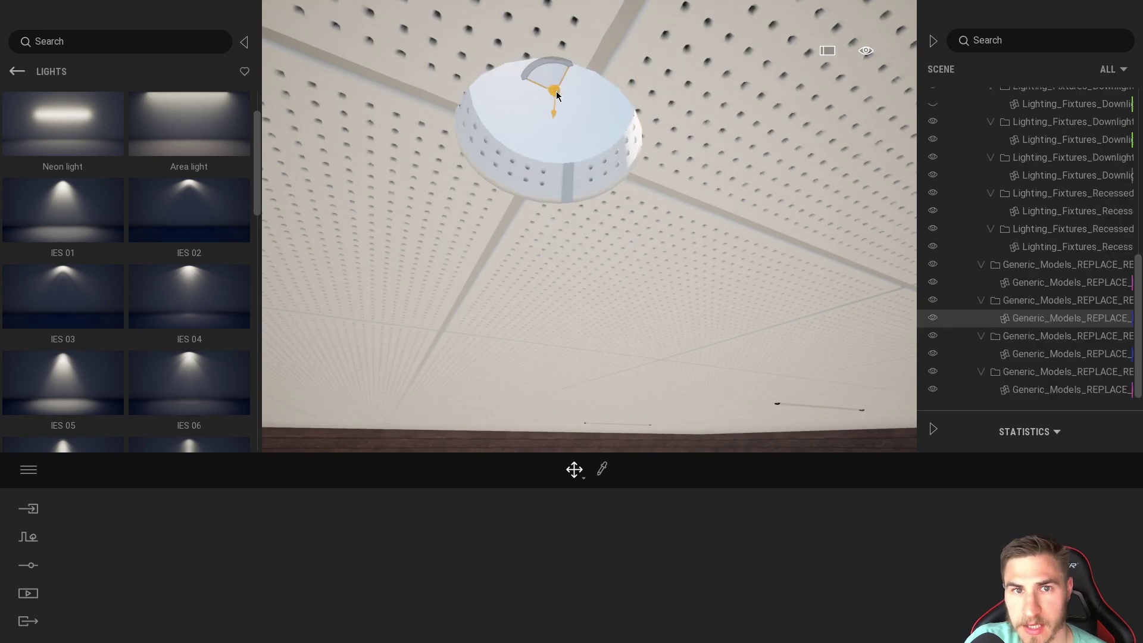
pyautogui.click(1063, 318)
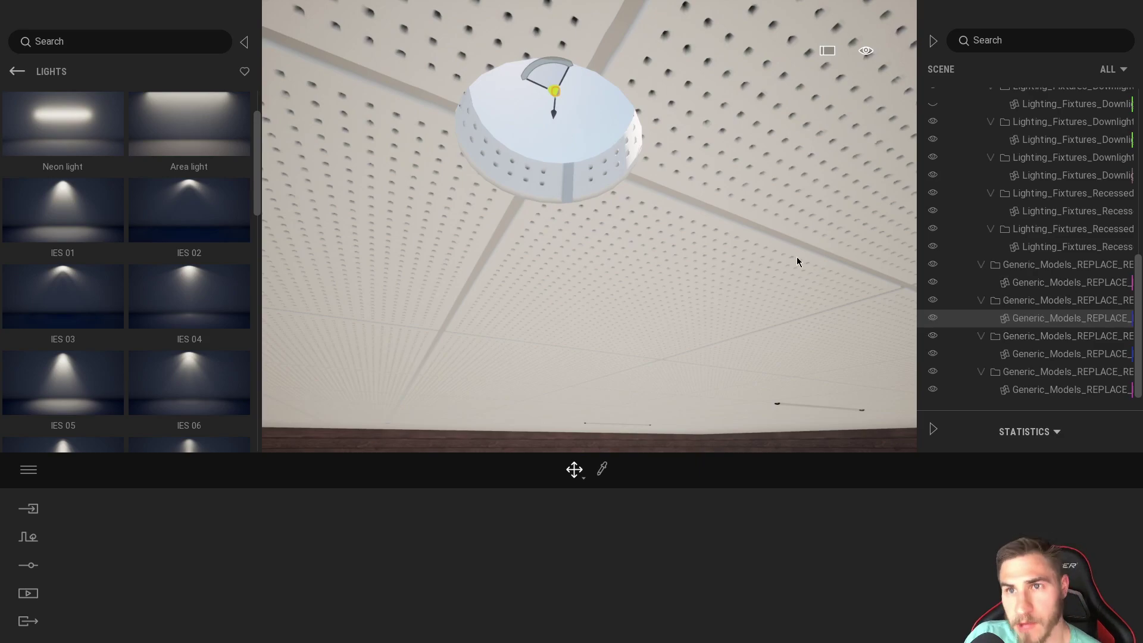
pyautogui.click(585, 115)
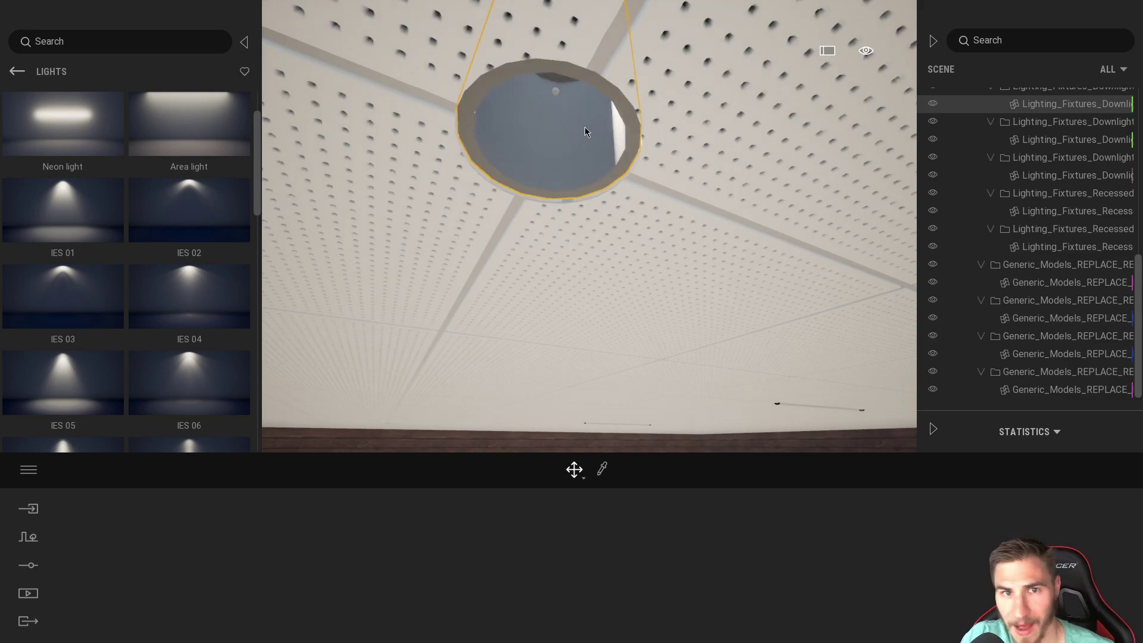
pyautogui.press('Escape')
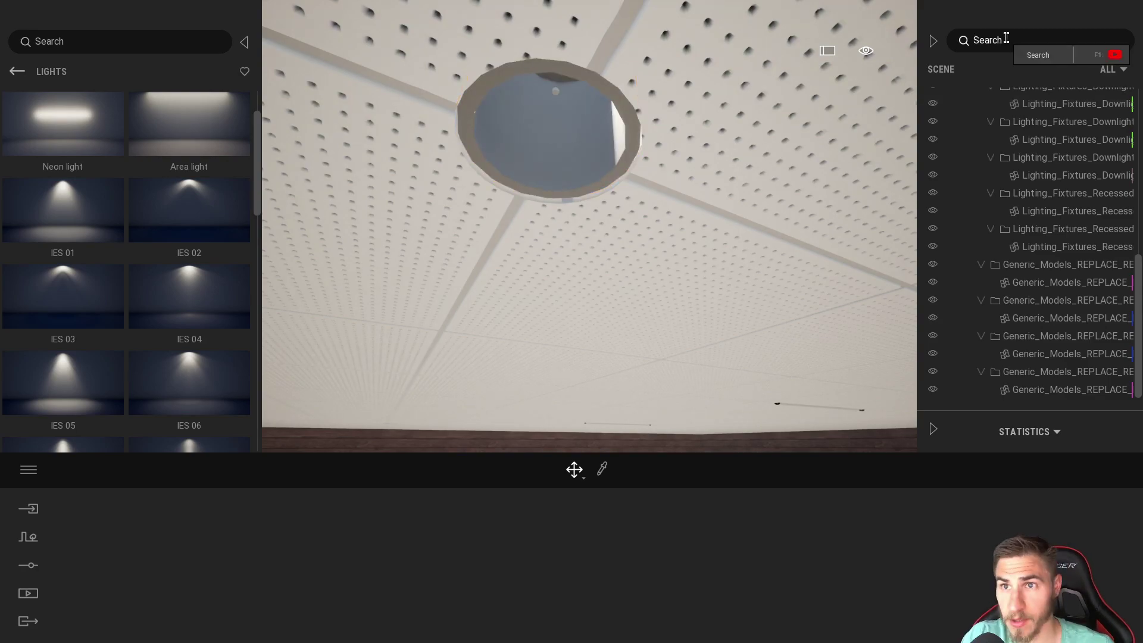
# Filter the scene hierarchy by "replace" and select each REPLACE folder in turn to locate its placeholder in the ceiling
pyautogui.write('re')
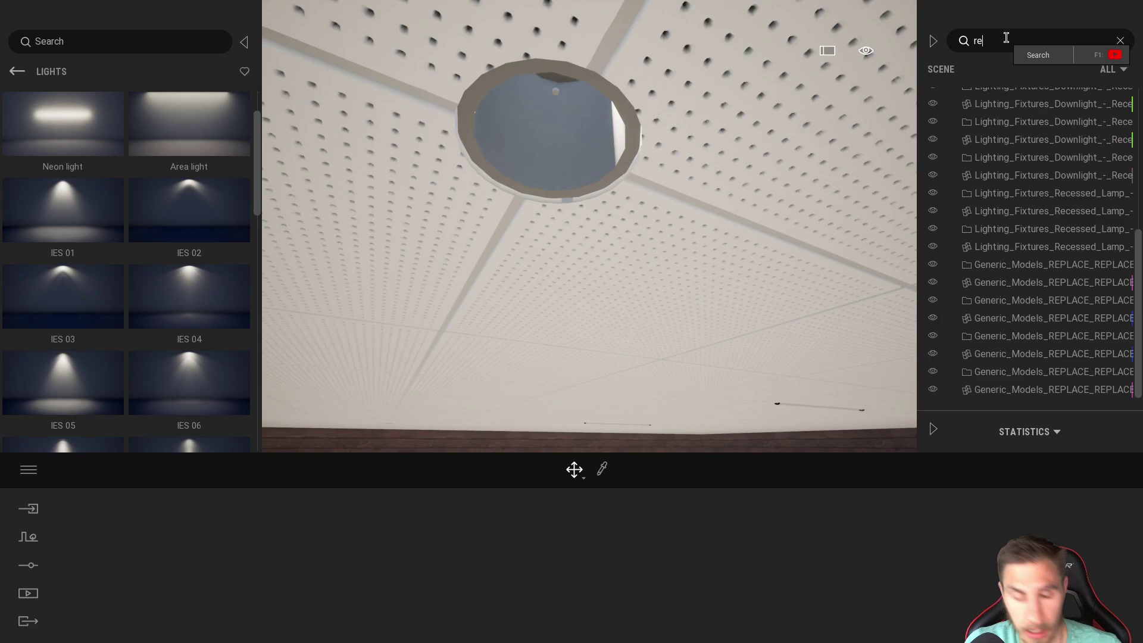
pyautogui.write('place')
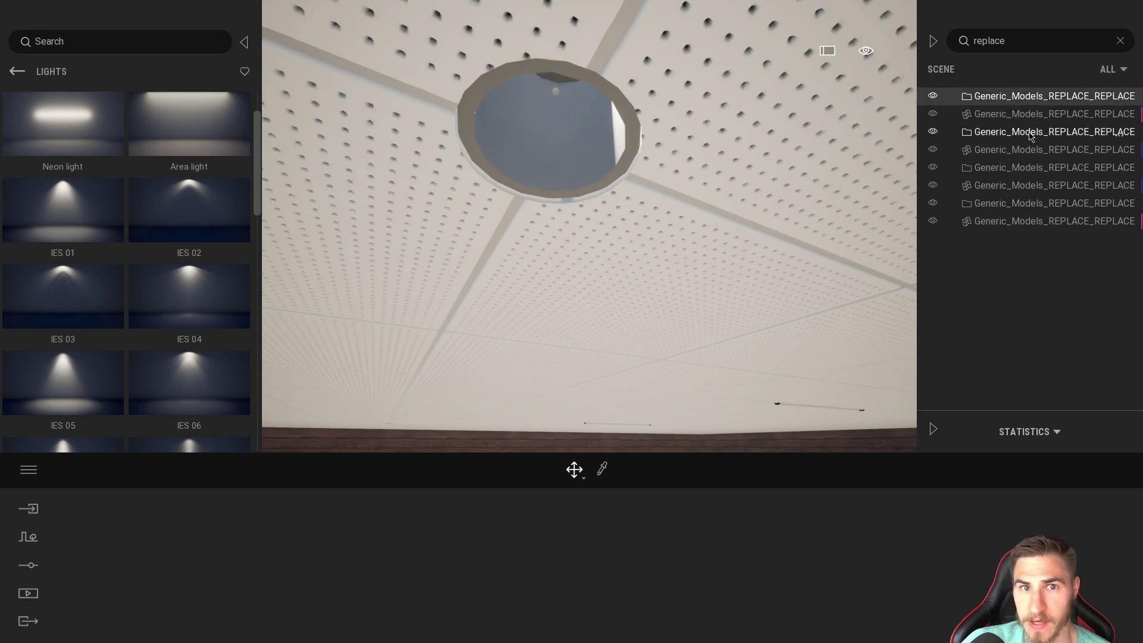
pyautogui.moveTo(570, 301); pyautogui.dragTo(684, 351, button='right')
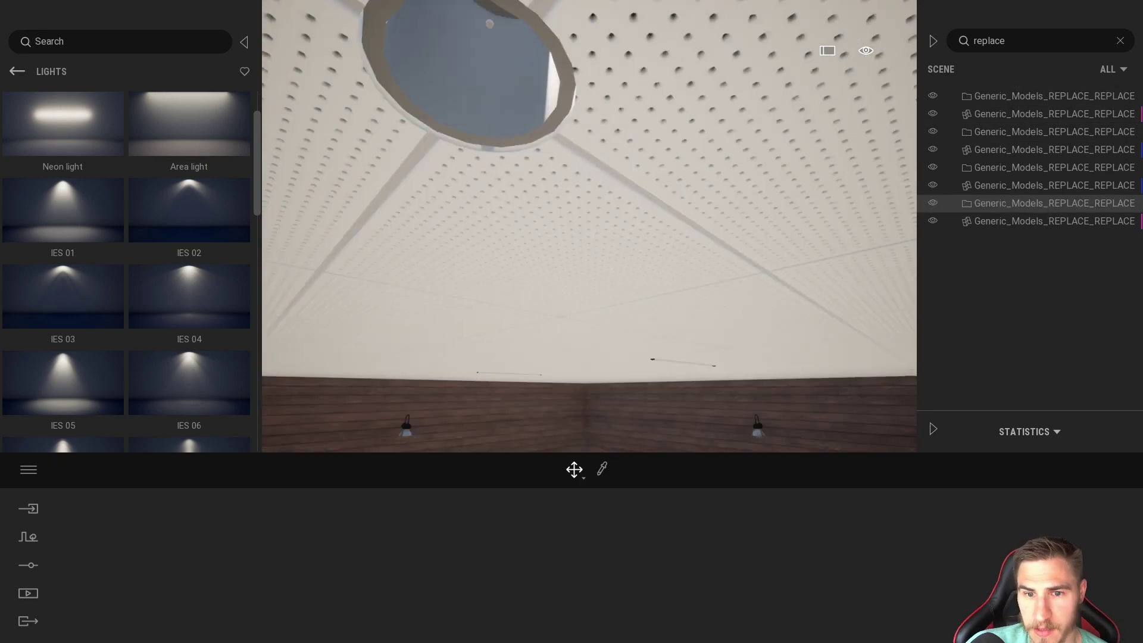
pyautogui.scroll(-4, 564, 304)
pyautogui.moveTo(564, 303); pyautogui.dragTo(550, 200, button='right')
pyautogui.scroll(2, 589, 304)
pyautogui.scroll(-2, 563, 229)
pyautogui.scroll(-2, 563, 229)
pyautogui.click(1017, 98)
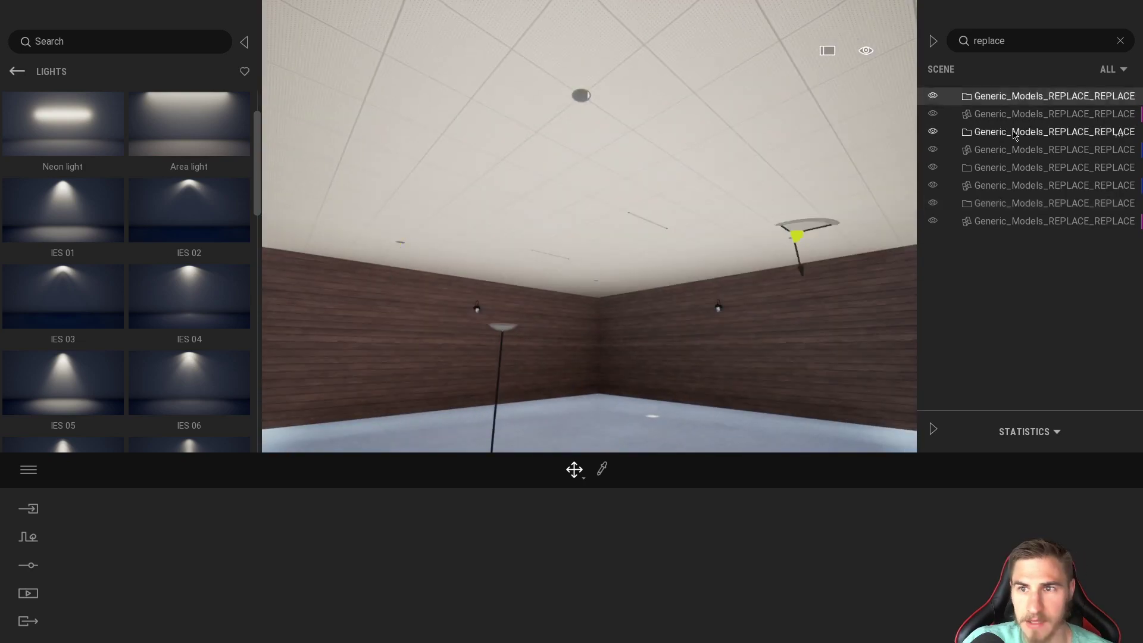
pyautogui.click(996, 131)
pyautogui.click(1001, 167)
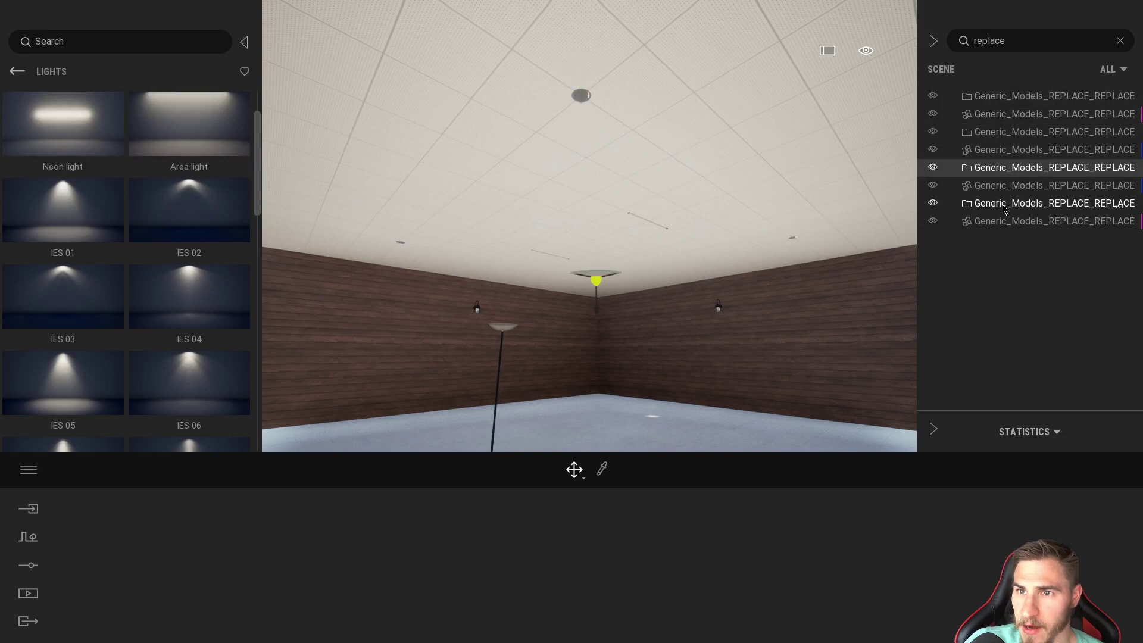
pyautogui.click(1000, 203)
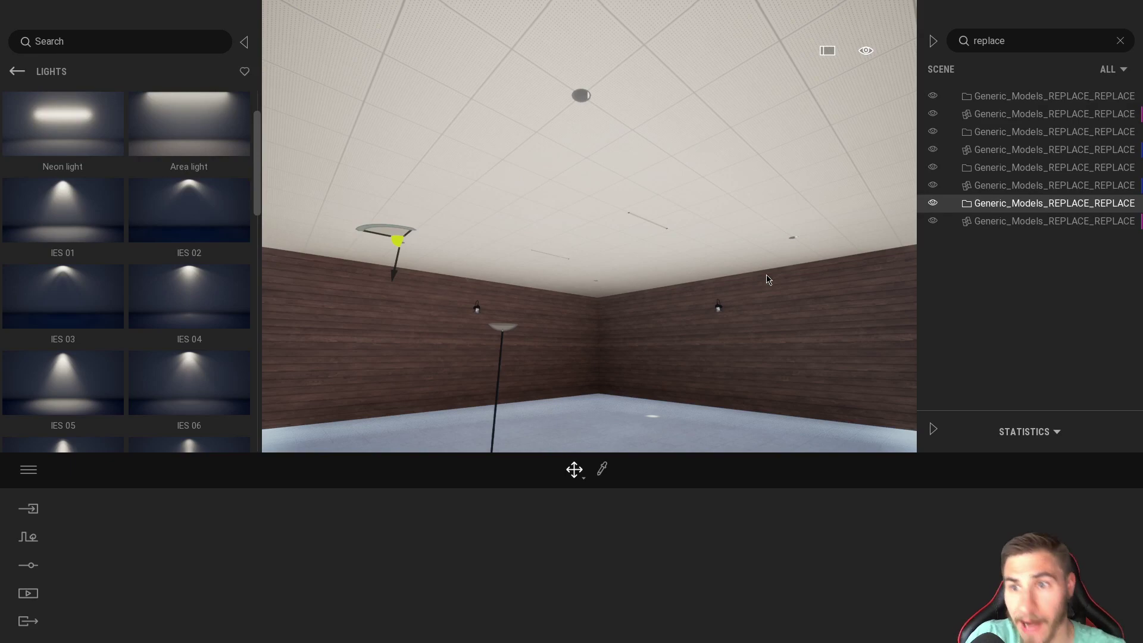
# Select individual REPLACE entries in the filtered hierarchy and hide and show the last REPLACE folder to identify its placeholder in the ceiling
pyautogui.click(1031, 114)
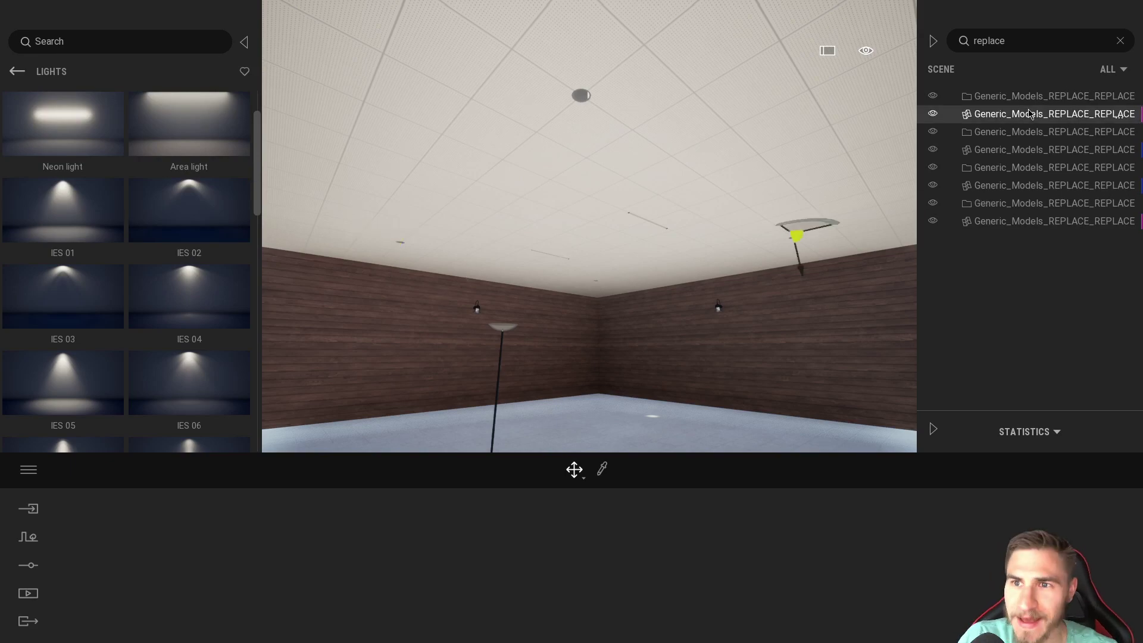
pyautogui.click(1019, 99)
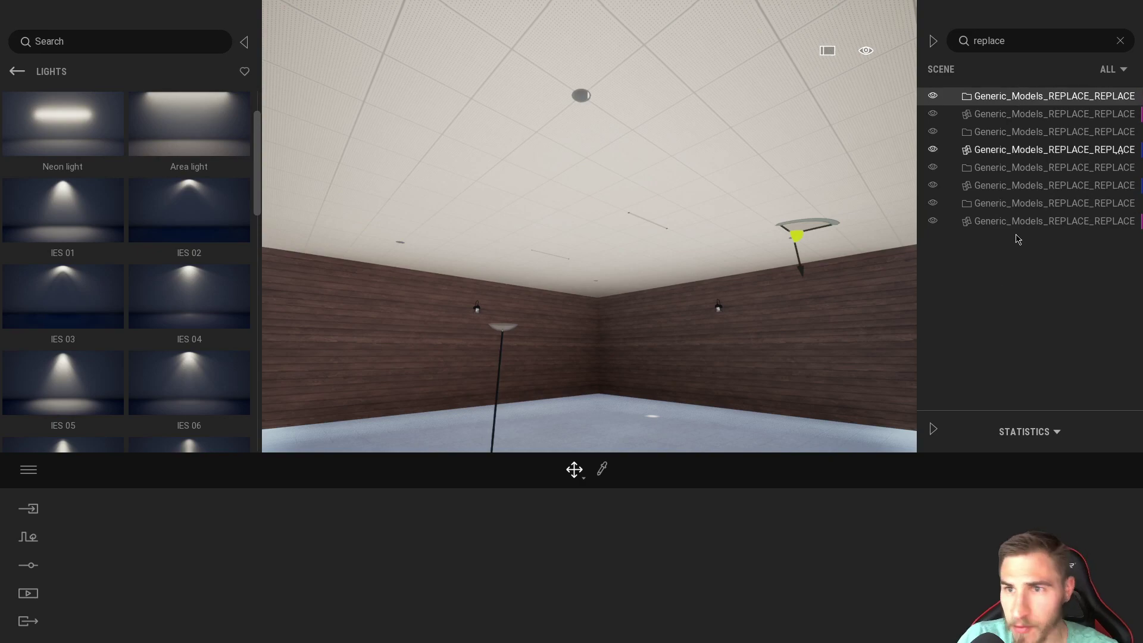
pyautogui.click(1025, 203)
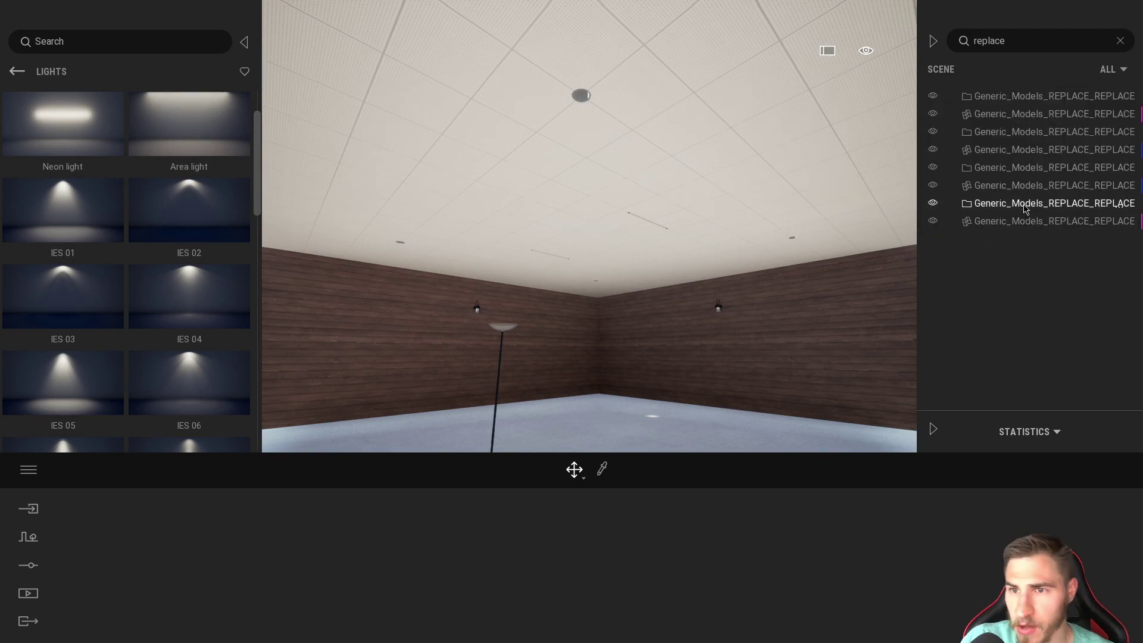
pyautogui.click(933, 204)
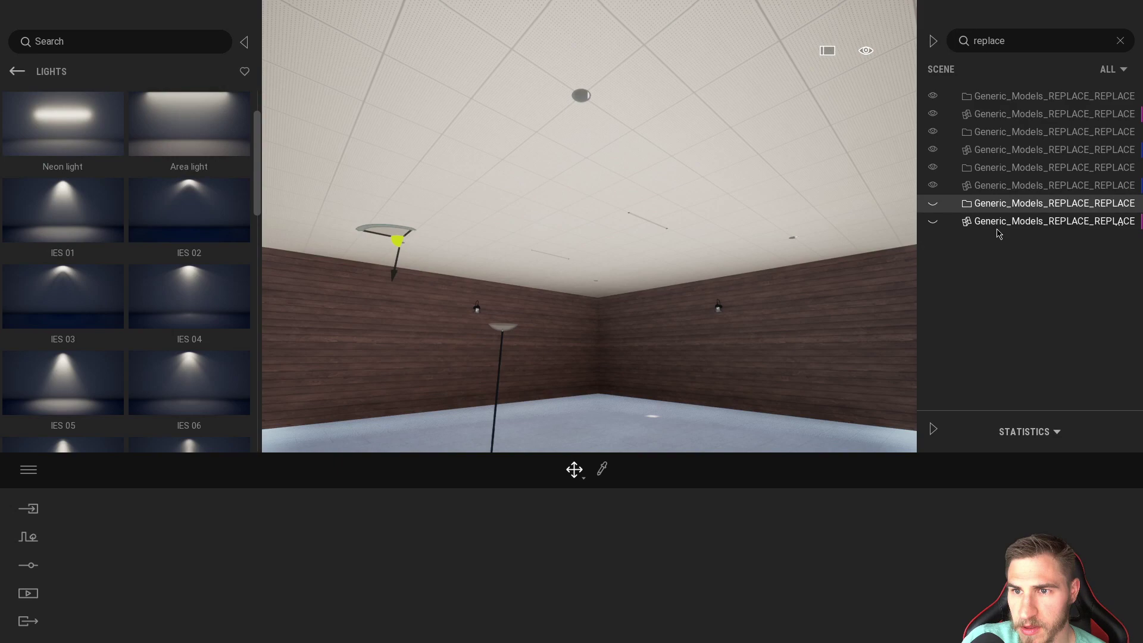
pyautogui.click(933, 206)
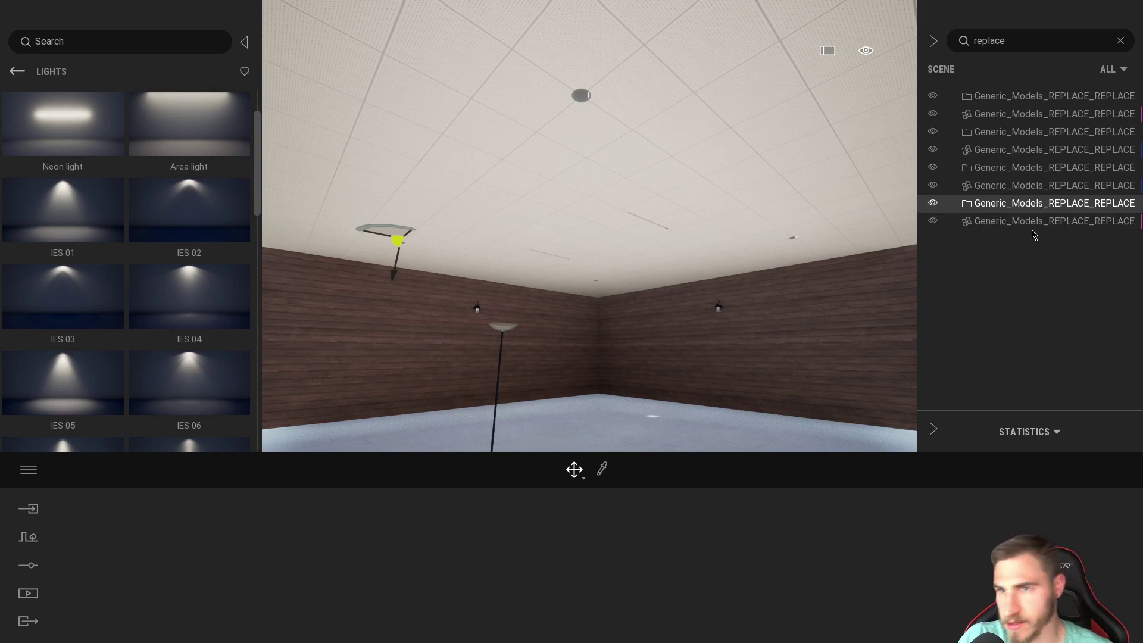
# Select all the filtered REPLACE folders and objects and replace them with the Spot light from the light library
pyautogui.click(1035, 98)
pyautogui.keyDown('shift'); pyautogui.click(1052, 224); pyautogui.keyUp('shift')
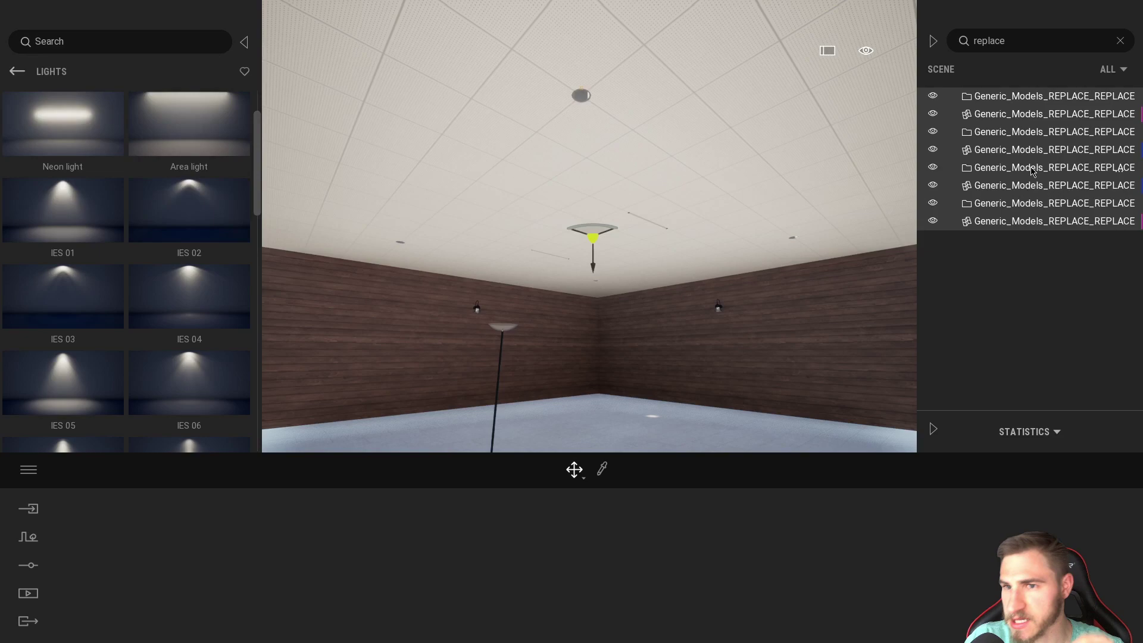
pyautogui.rightClick(1000, 211)
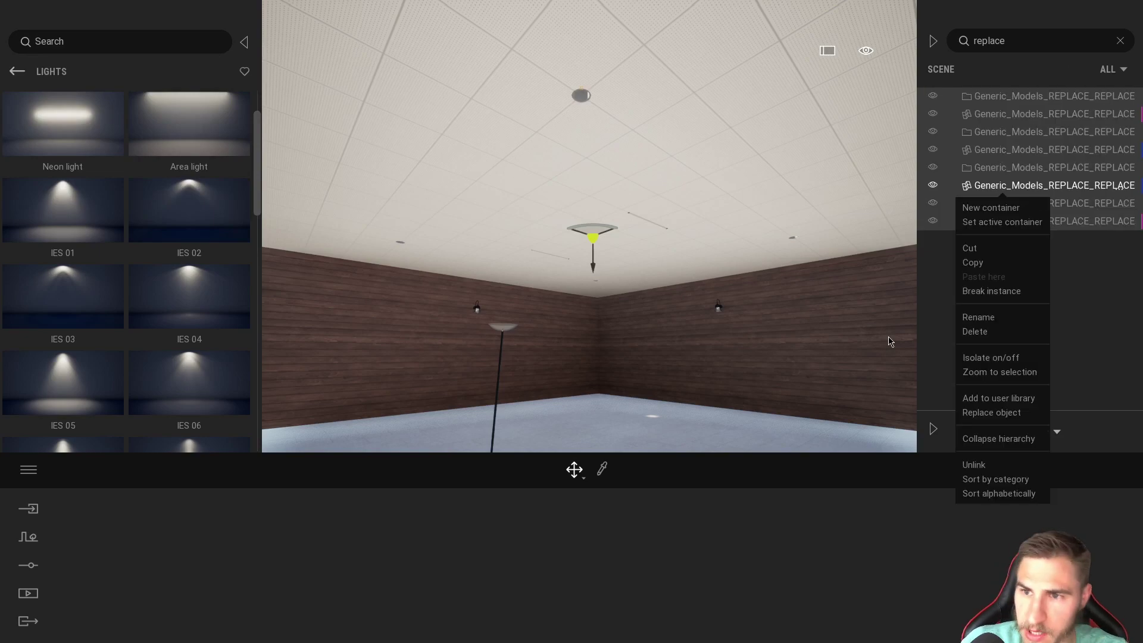
pyautogui.click(986, 408)
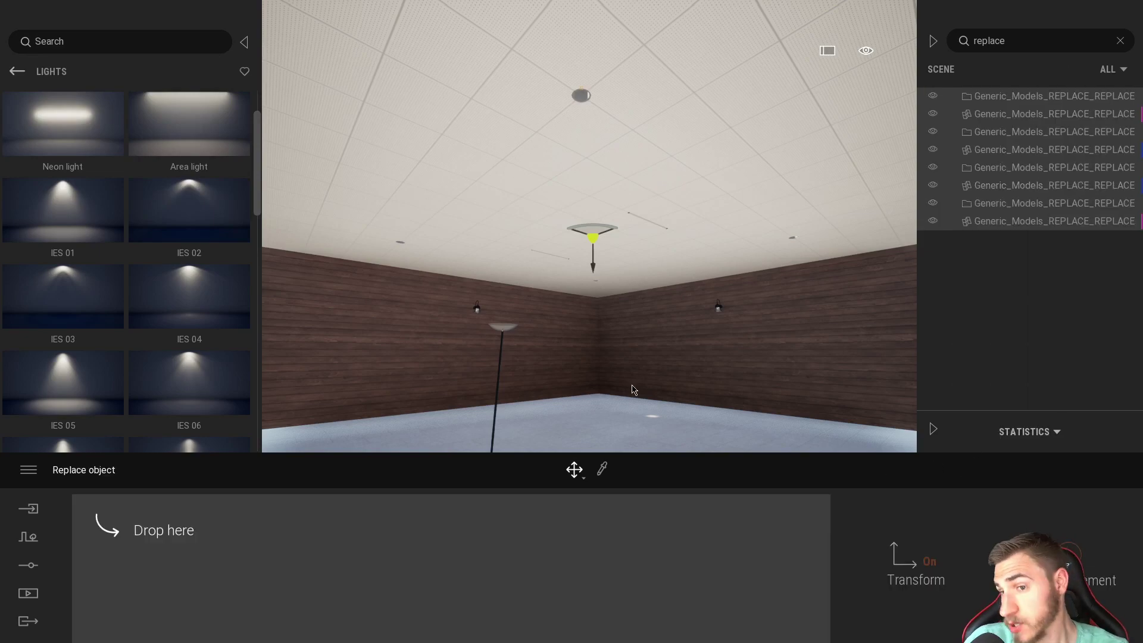
pyautogui.scroll(1, 164, 230)
pyautogui.moveTo(374, 346); pyautogui.dragTo(500, 518)
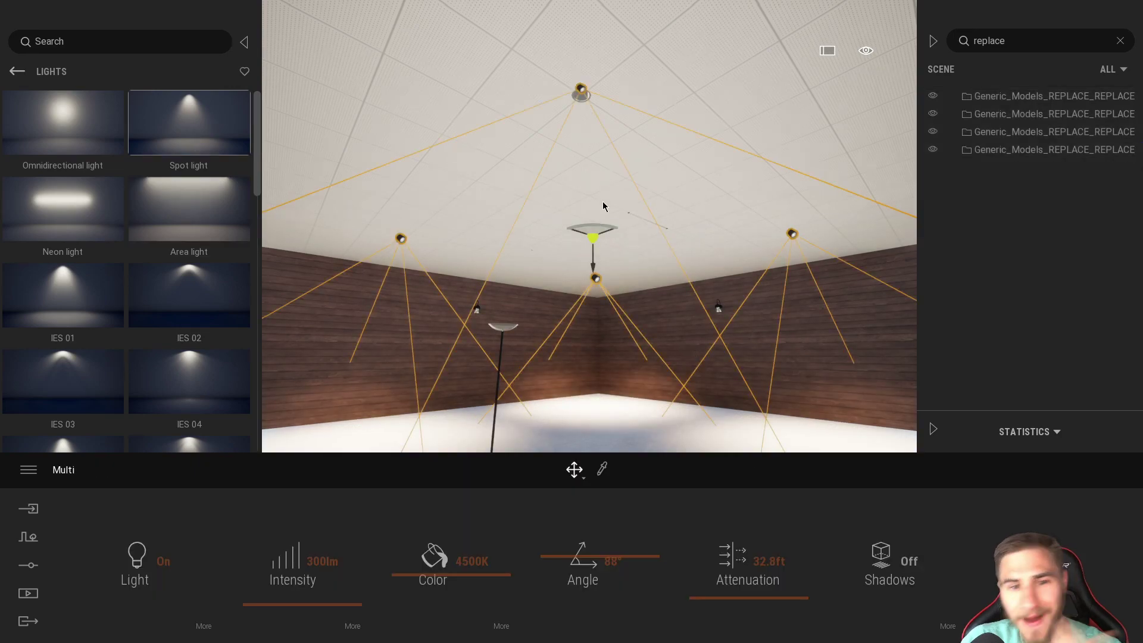
# Examine the positions of the four spot lights at the ceiling and the light they cast on the floor and walls
pyautogui.moveTo(592, 309); pyautogui.dragTo(661, 433, button='right')
pyautogui.moveTo(590, 226); pyautogui.dragTo(564, 37, button='right')
pyautogui.press('w')
pyautogui.press('w')
pyautogui.moveTo(590, 227); pyautogui.dragTo(541, 245, button='right')
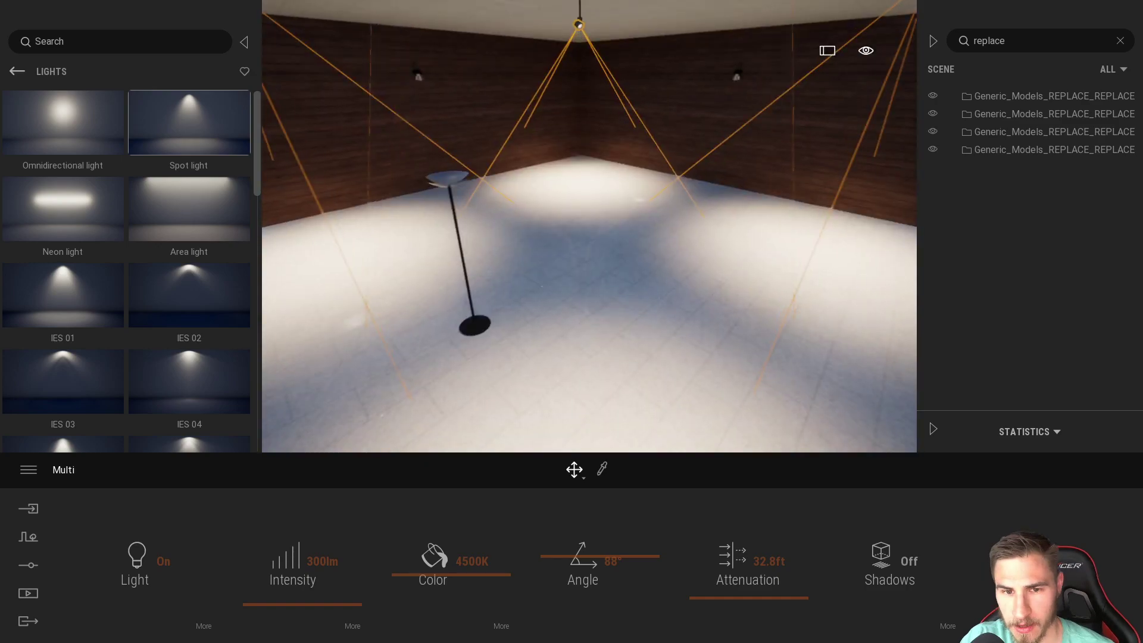
pyautogui.moveTo(698, 308); pyautogui.dragTo(703, 221, button='right')
pyautogui.press('s')
pyautogui.press('s')
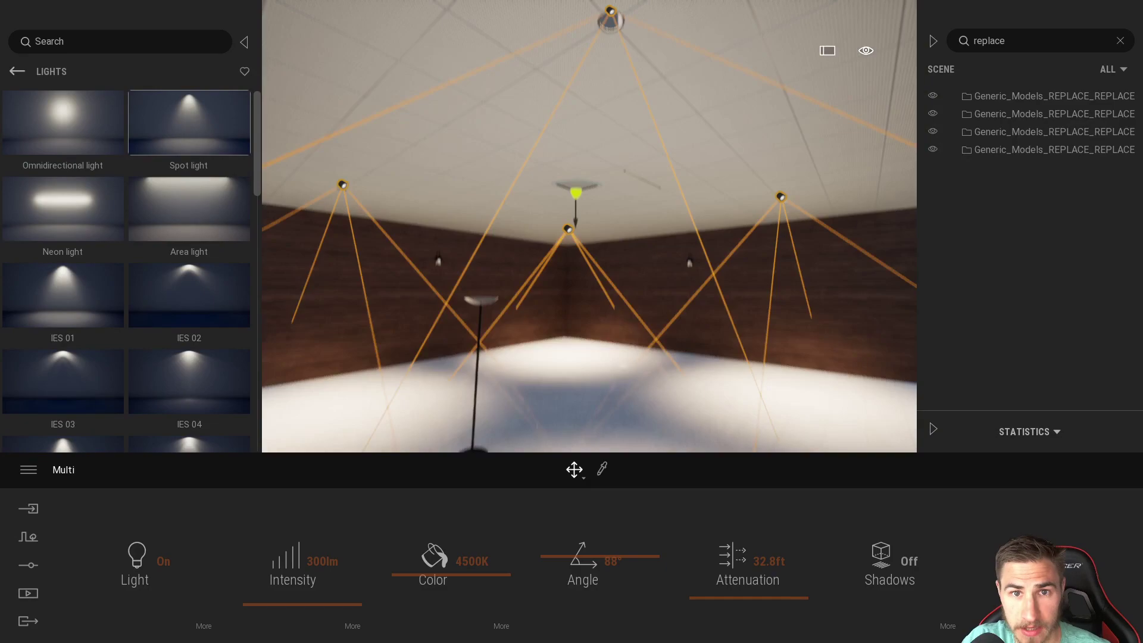
pyautogui.moveTo(689, 393); pyautogui.dragTo(687, 351, button='right')
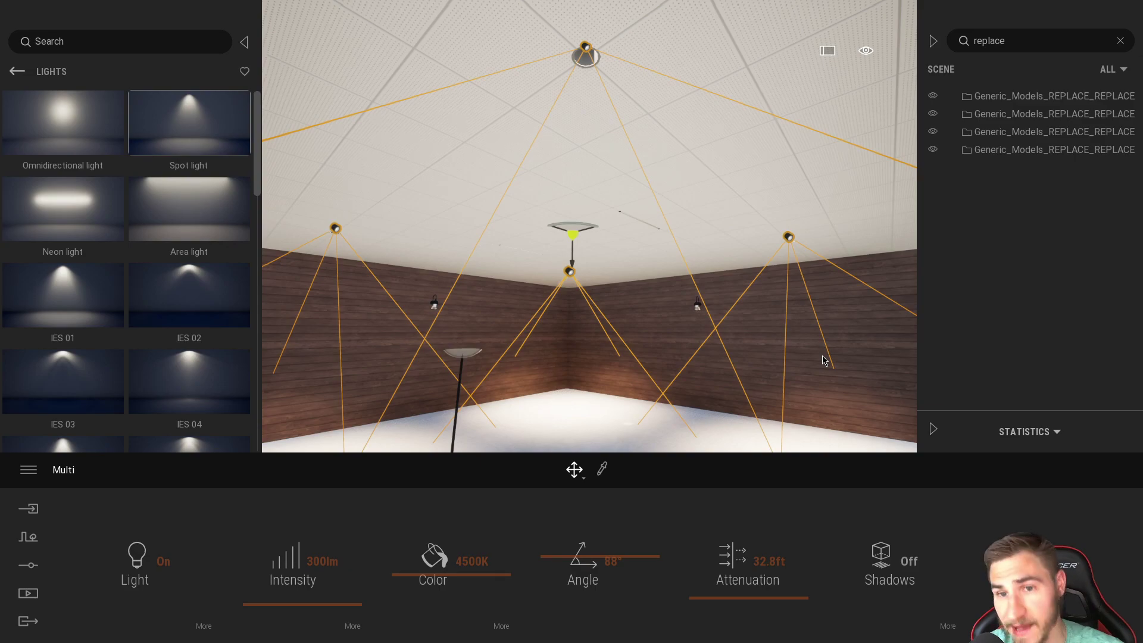
pyautogui.moveTo(709, 297); pyautogui.dragTo(744, 299, button='right')
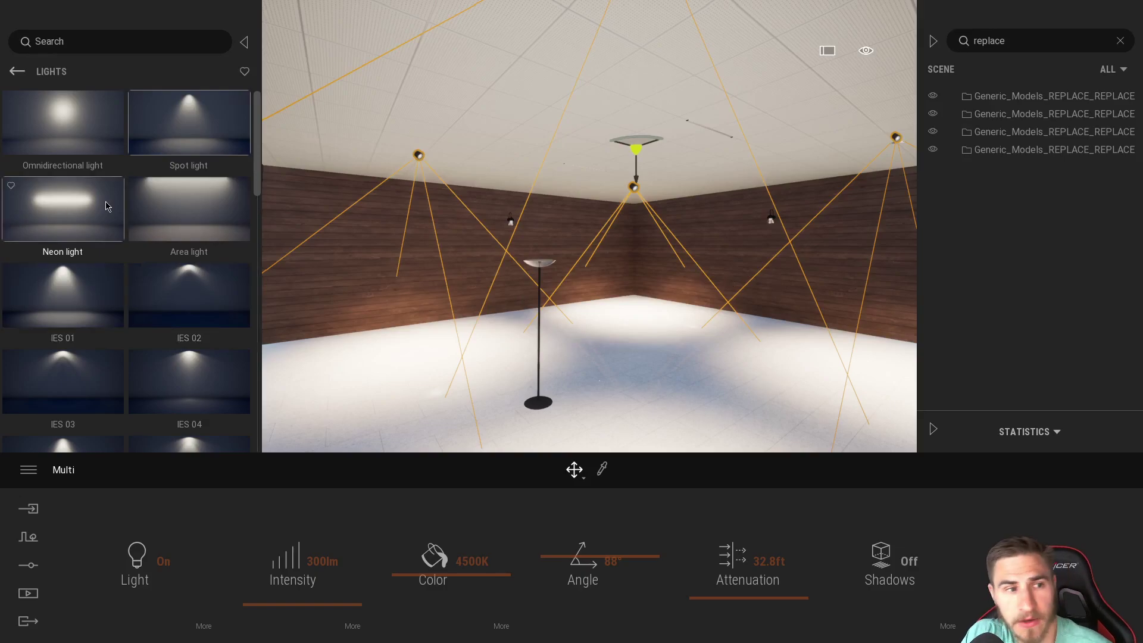
# Inspect the spot light near the room corner and the linear ceiling fixture beside it up close
pyautogui.scroll(-3, 781, 134)
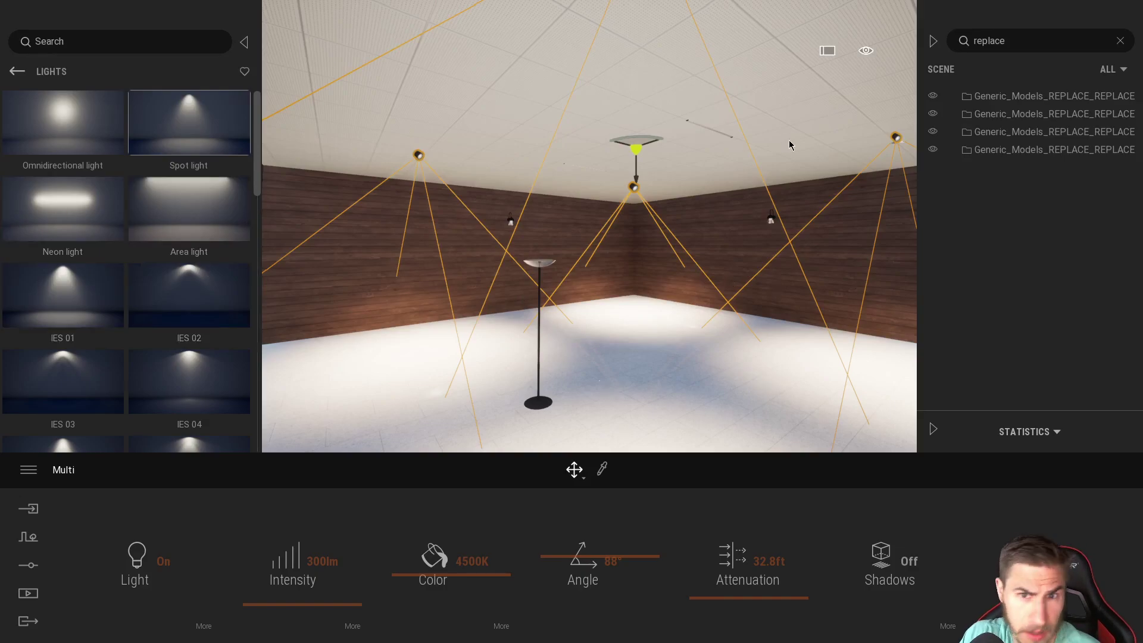
pyautogui.scroll(3, 781, 135)
pyautogui.moveTo(590, 226); pyautogui.dragTo(676, 202, button='right')
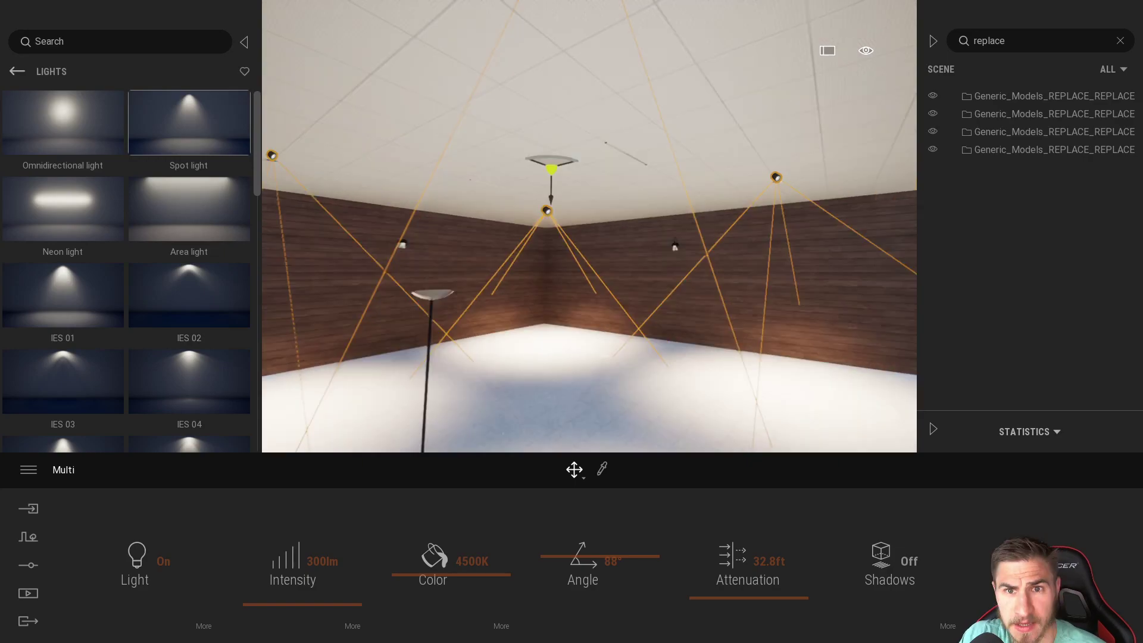
pyautogui.moveTo(589, 226); pyautogui.dragTo(589, 107, button='right')
pyautogui.press('w')
pyautogui.press('w')
pyautogui.moveTo(590, 226); pyautogui.dragTo(590, 280, button='right')
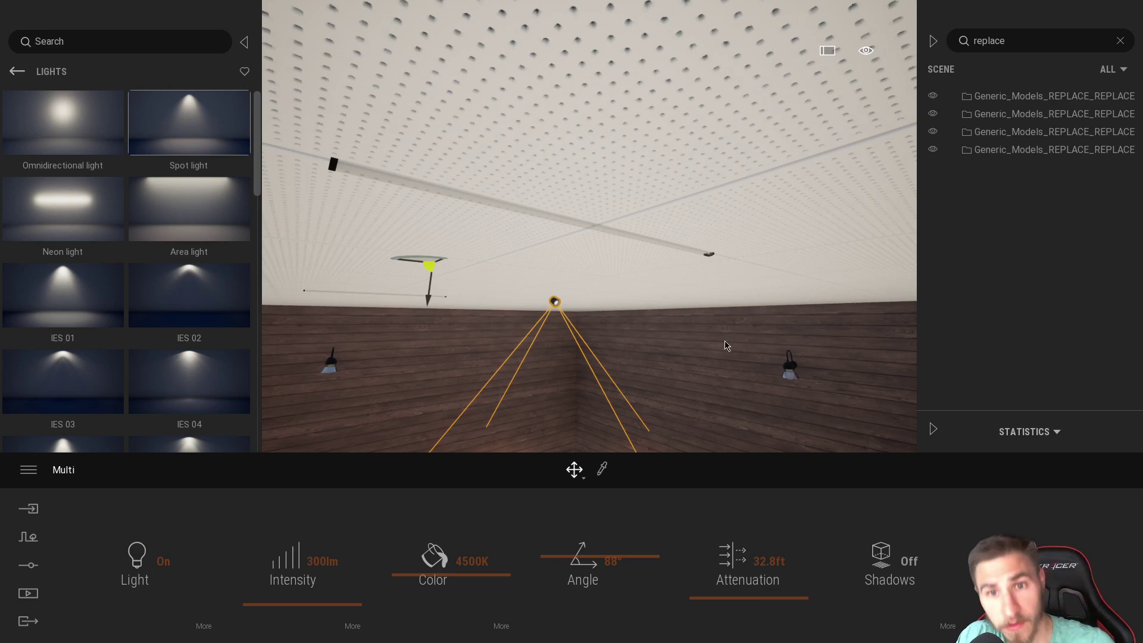
pyautogui.scroll(-2, 642, 190)
# Inspect the wall lamp fixture up close to see where its light source would belong
pyautogui.moveTo(663, 154); pyautogui.dragTo(830, 314, button='right')
pyautogui.press('w')
pyautogui.press('d')
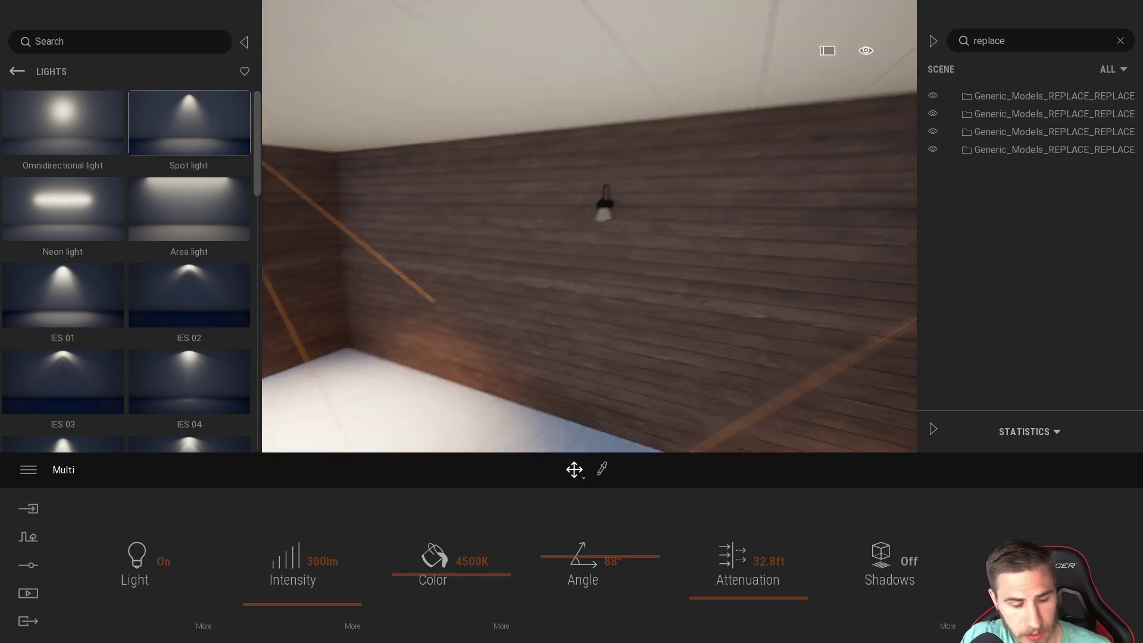
pyautogui.press('w')
pyautogui.moveTo(631, 196); pyautogui.dragTo(421, 176, button='right')
pyautogui.press('s')
pyautogui.moveTo(814, 318); pyautogui.dragTo(911, 315, button='right')
pyautogui.press('a')
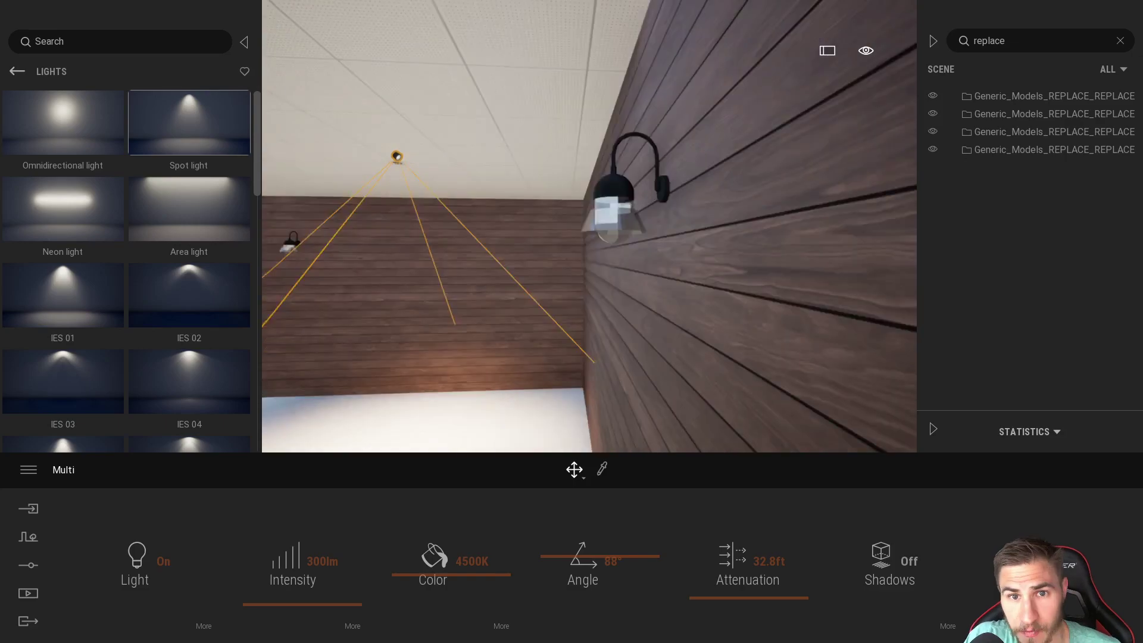
pyautogui.press('w')
pyautogui.moveTo(705, 272); pyautogui.dragTo(679, 202, button='right')
pyautogui.press('s')
# Inspect the bowl of the floor lamp up close as another fixture that needs a light source
pyautogui.moveTo(750, 375); pyautogui.dragTo(670, 449, button='right')
pyautogui.press('s')
pyautogui.press('s')
pyautogui.press('a')
pyautogui.press('w')
pyautogui.press('w')
pyautogui.press('d')
pyautogui.press('s')
pyautogui.press('w')
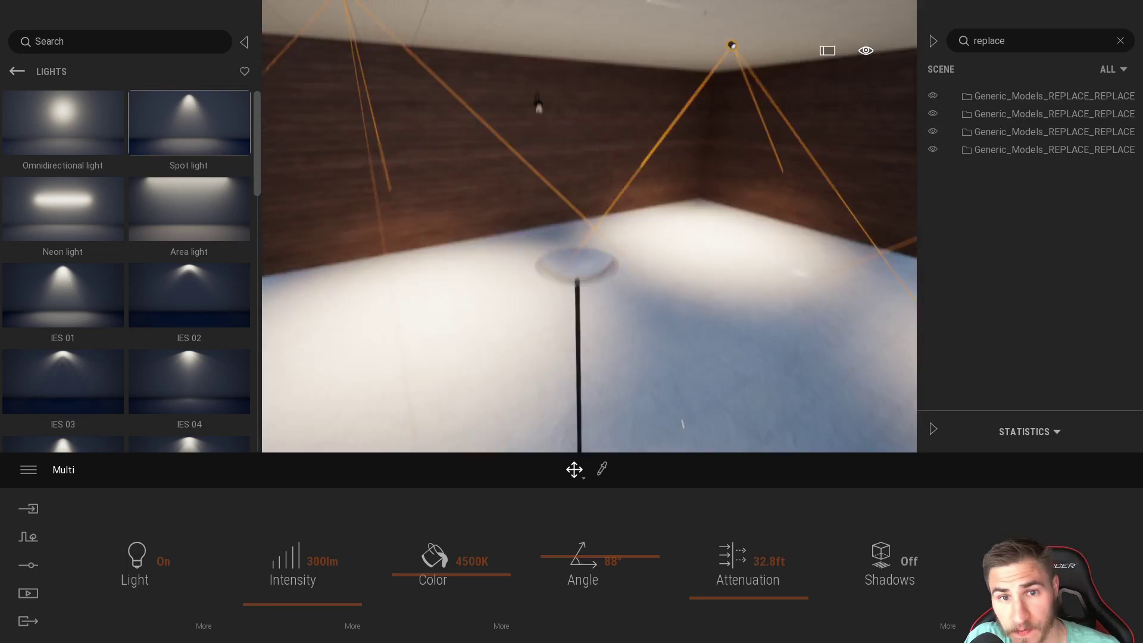
pyautogui.moveTo(616, 369); pyautogui.dragTo(581, 341, button='right')
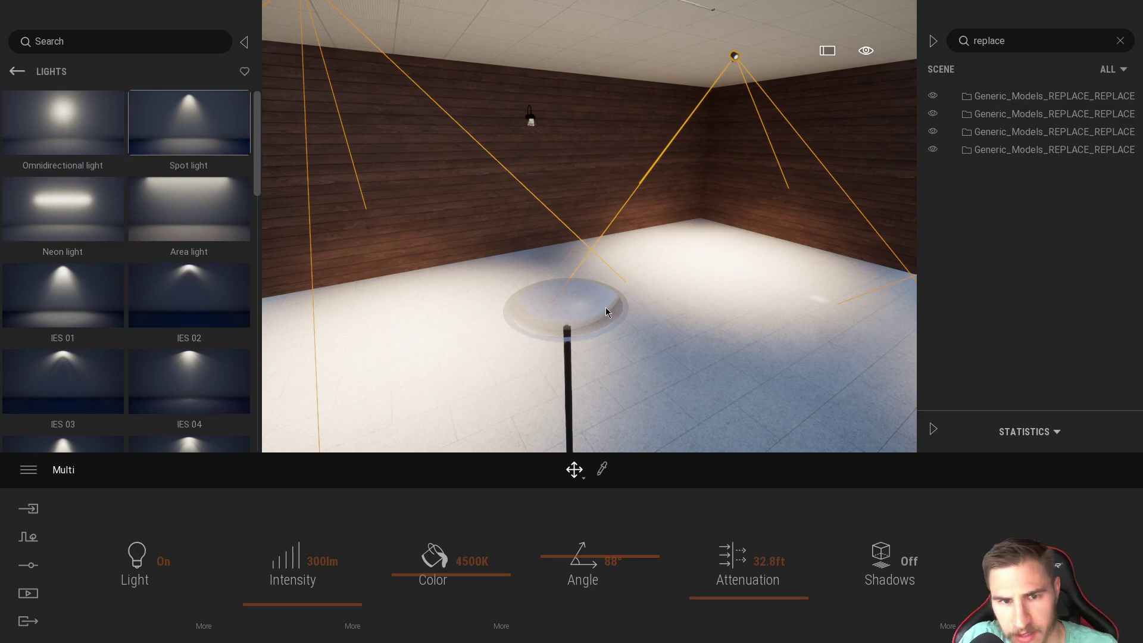
# Try to place a single Spot light by hand on the ceiling, and undo the placement
pyautogui.moveTo(581, 279); pyautogui.dragTo(858, 194, button='right')
pyautogui.moveTo(590, 227); pyautogui.dragTo(447, 113, button='right')
pyautogui.moveTo(513, 312); pyautogui.dragTo(633, 337)
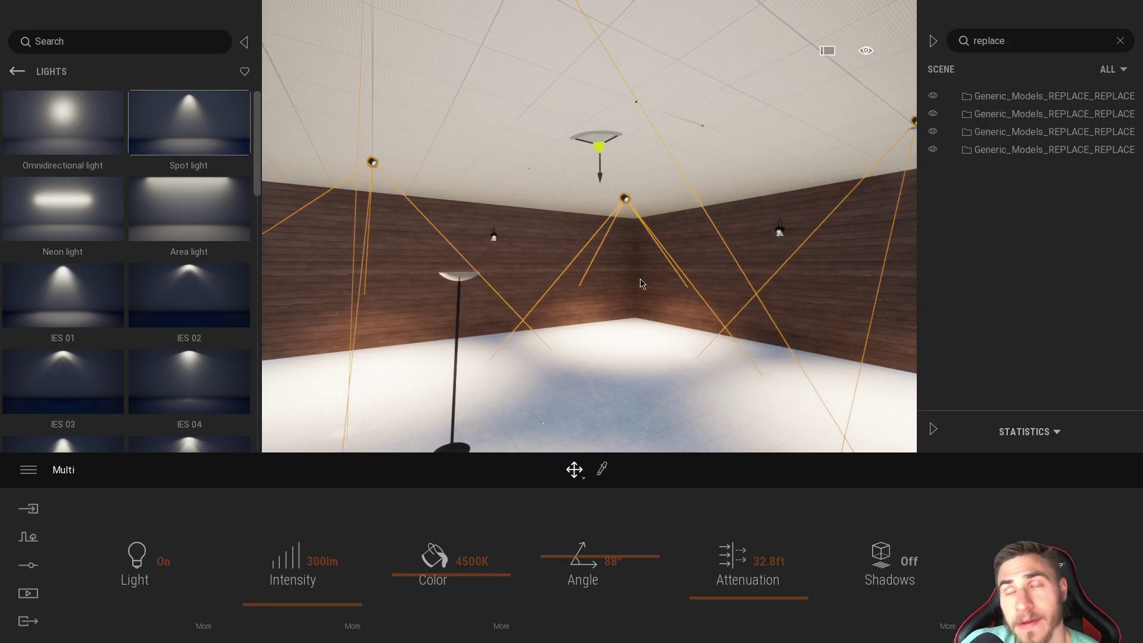
pyautogui.moveTo(573, 264); pyautogui.dragTo(642, 272, button='right')
pyautogui.moveTo(539, 274); pyautogui.dragTo(517, 278)
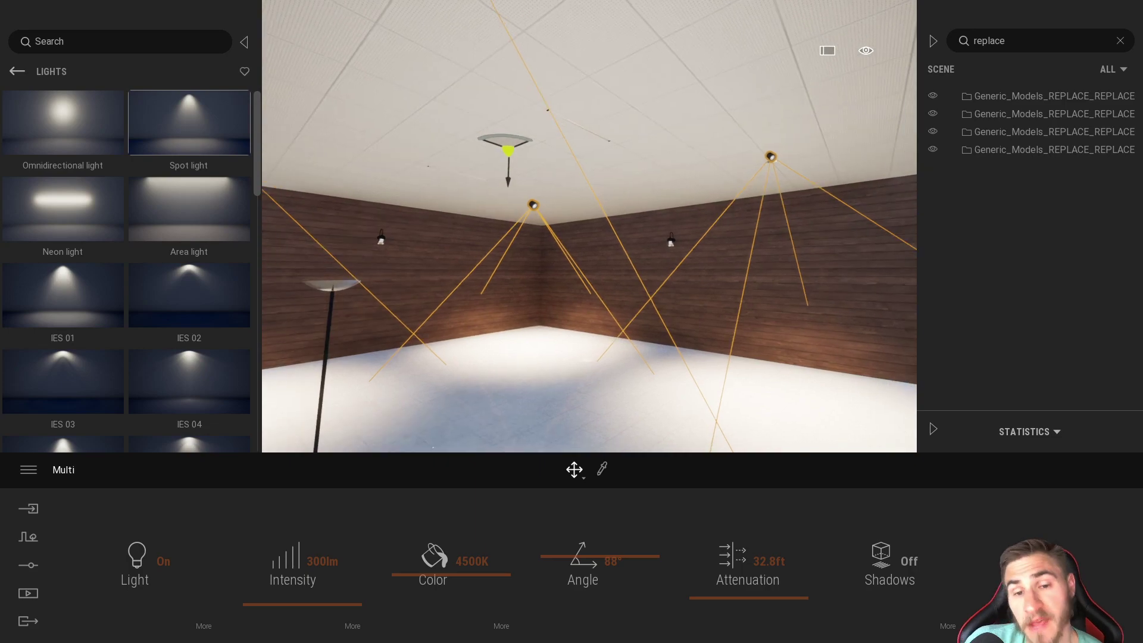
pyautogui.moveTo(517, 277); pyautogui.dragTo(520, 283, button='right')
pyautogui.moveTo(513, 273); pyautogui.dragTo(580, 289)
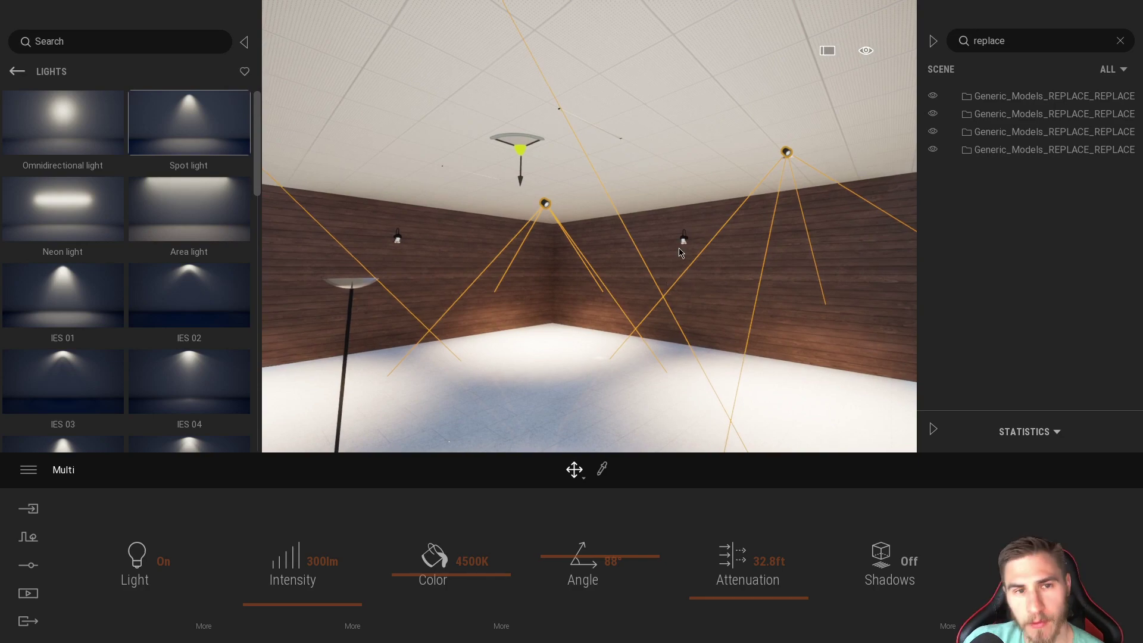
pyautogui.moveTo(177, 94); pyautogui.dragTo(572, 158)
pyautogui.hotkey('ctrl', 'z')
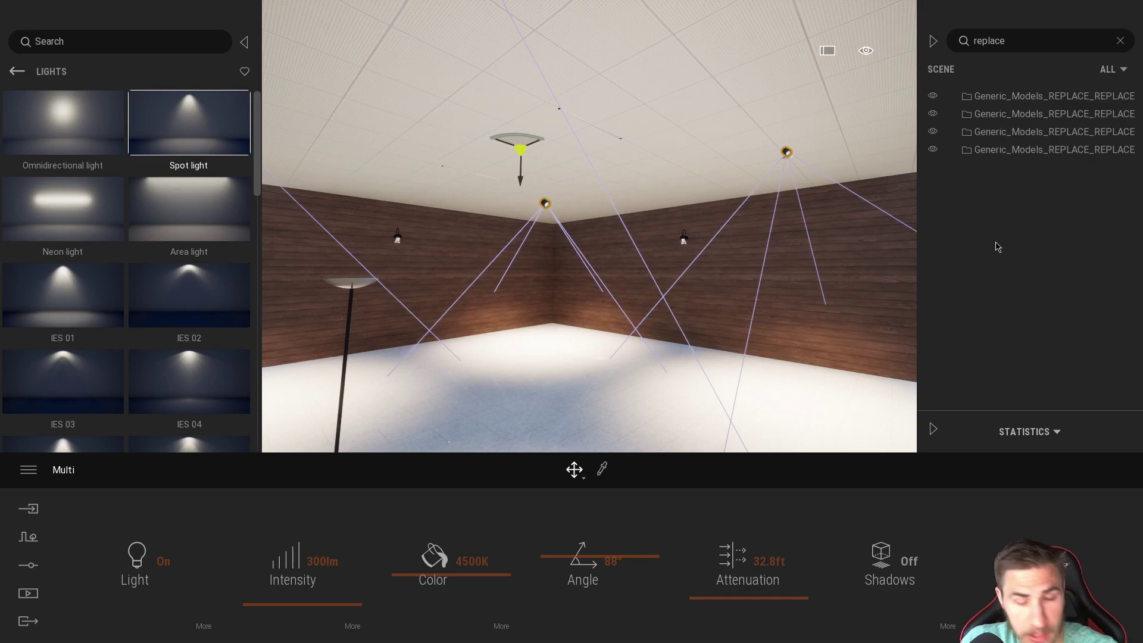
# Deselect the lights, clear the scene hierarchy filter and collapse the Light_Source_Placement folder
pyautogui.click(1032, 79)
pyautogui.click(1121, 40)
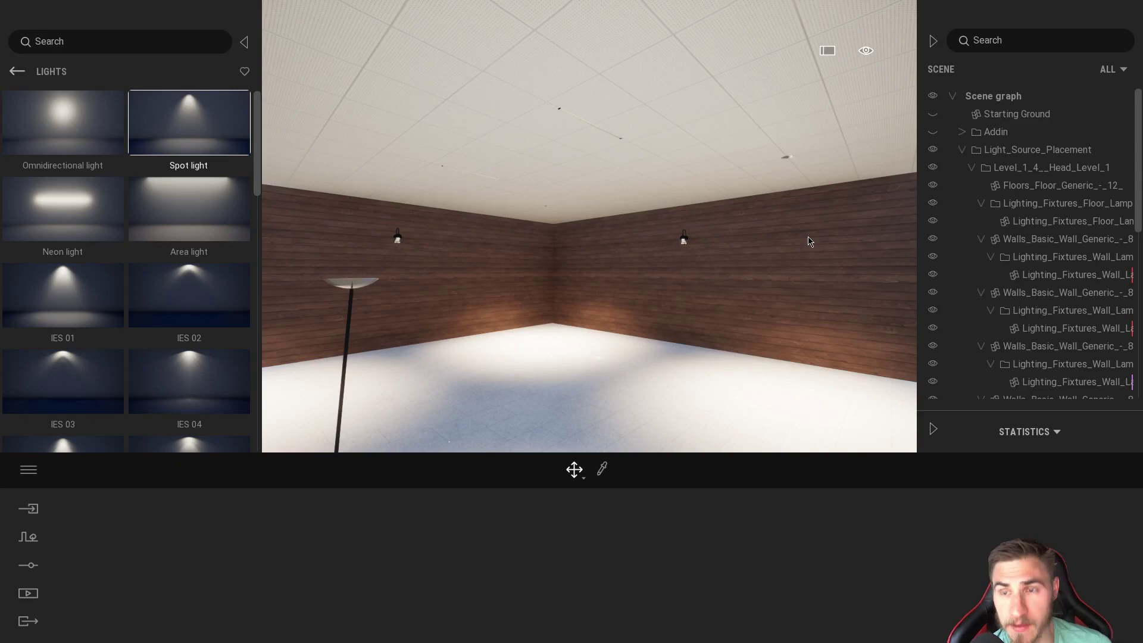
pyautogui.click(961, 149)
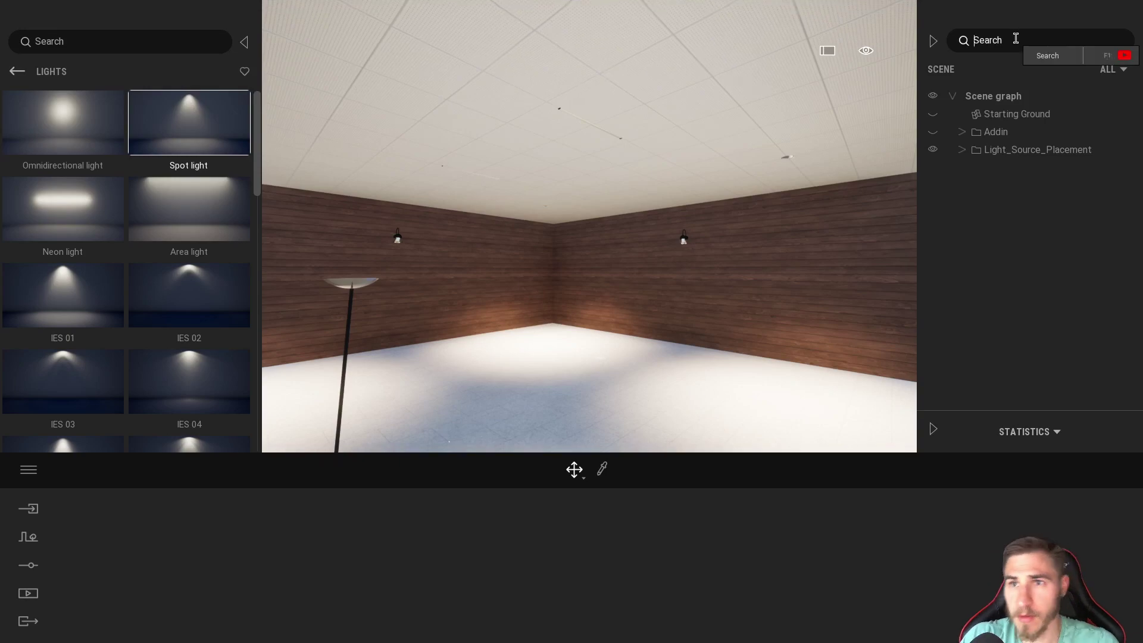
# Search the scene hierarchy for "replace" to review the REPLACE folders, and clear the search
pyautogui.write('replace')
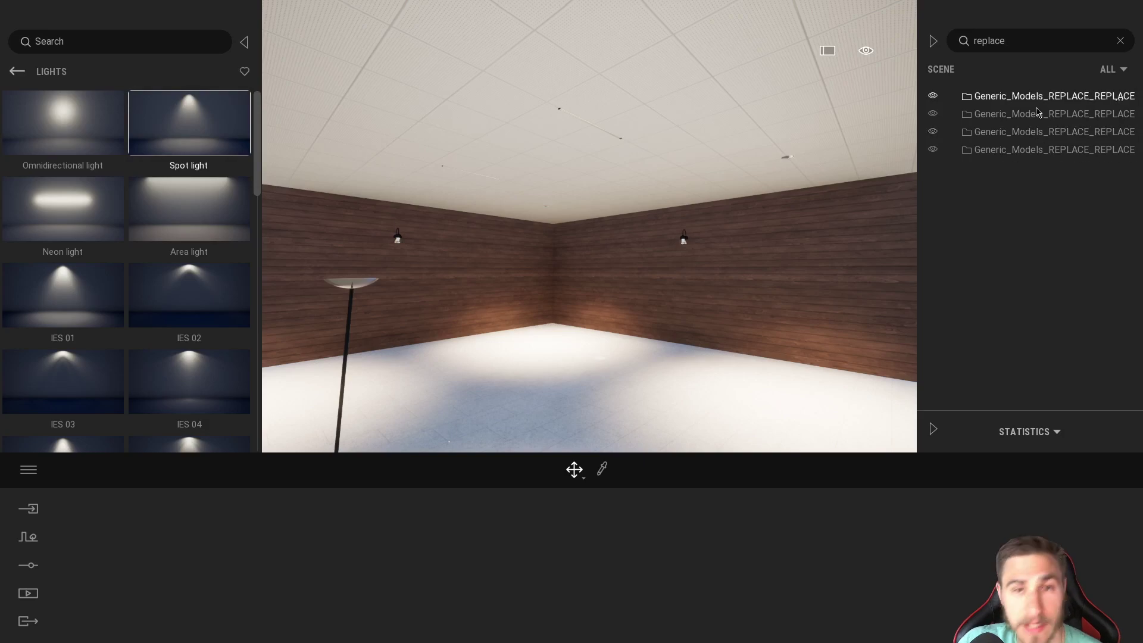
pyautogui.click(1120, 41)
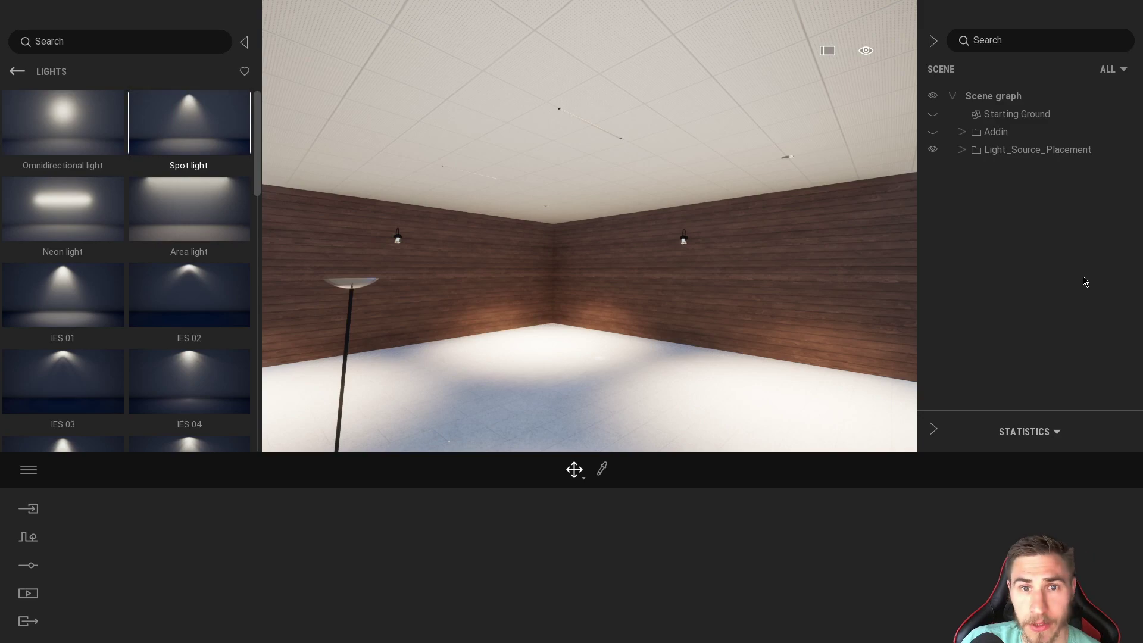